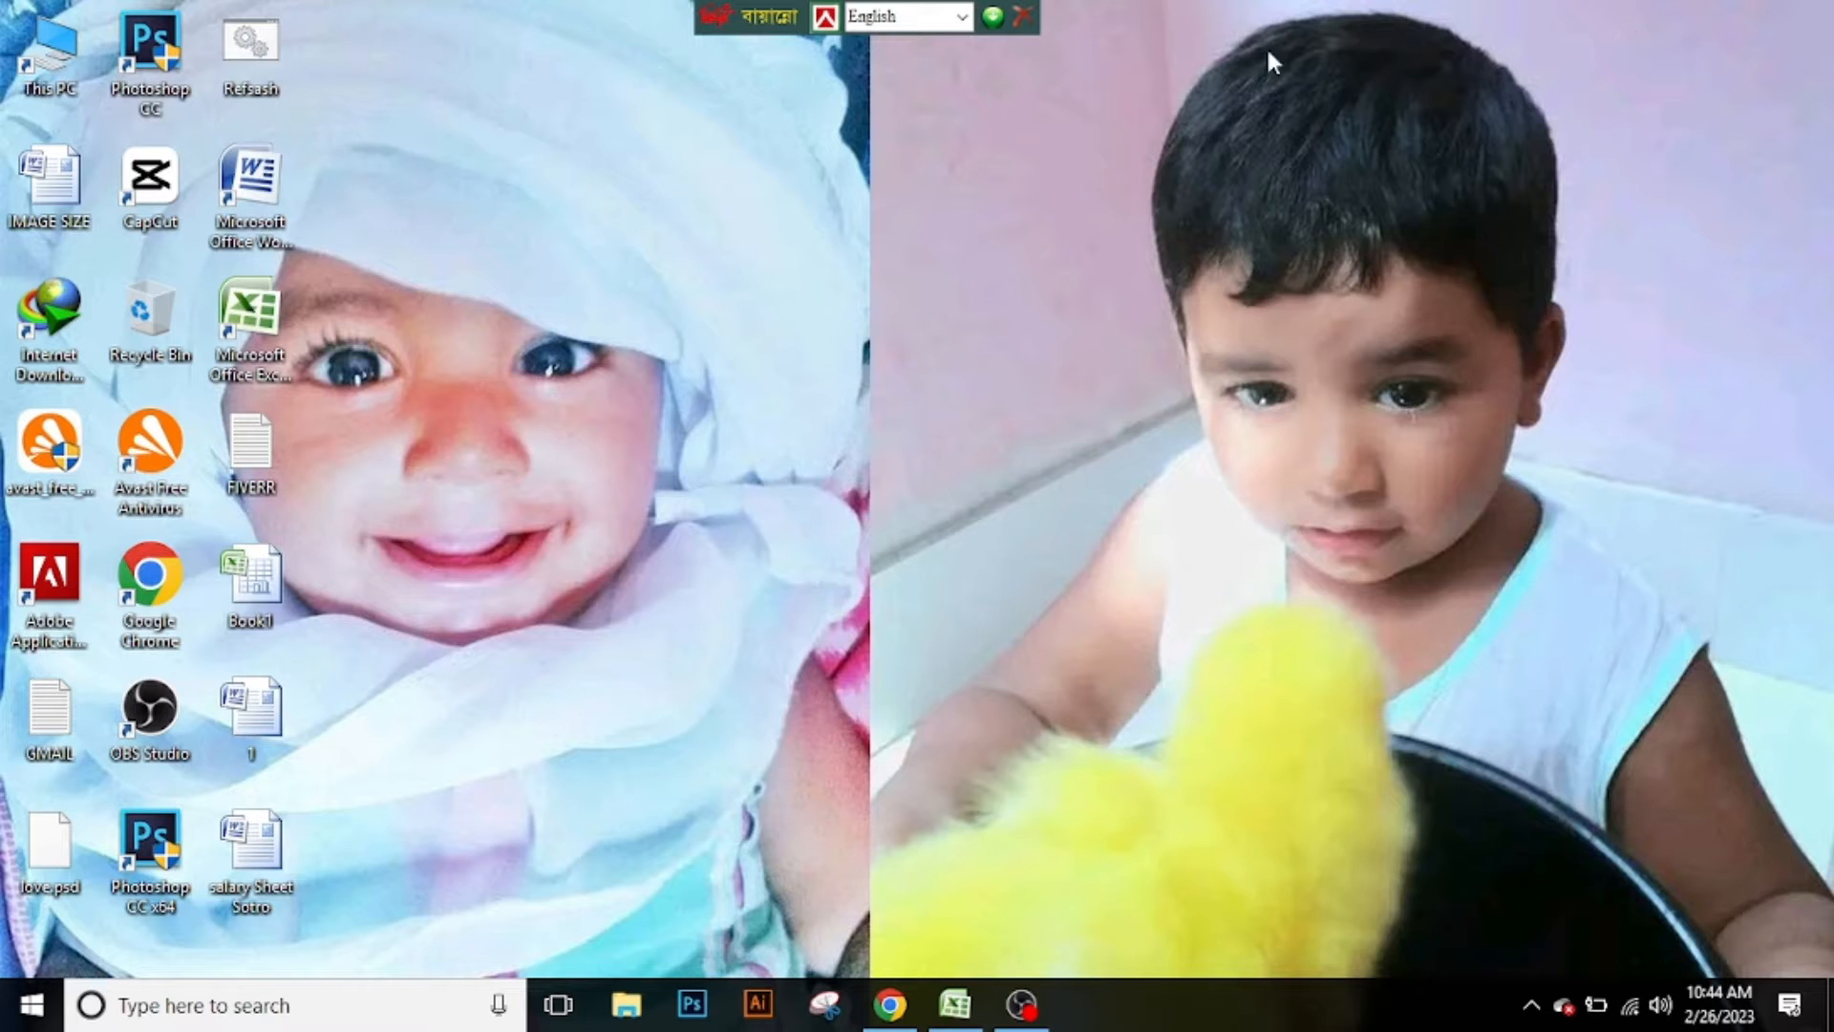
Switch to the Excel workbook and look over the whole Sales Report table on Sheet1.
left_click(955, 1003)
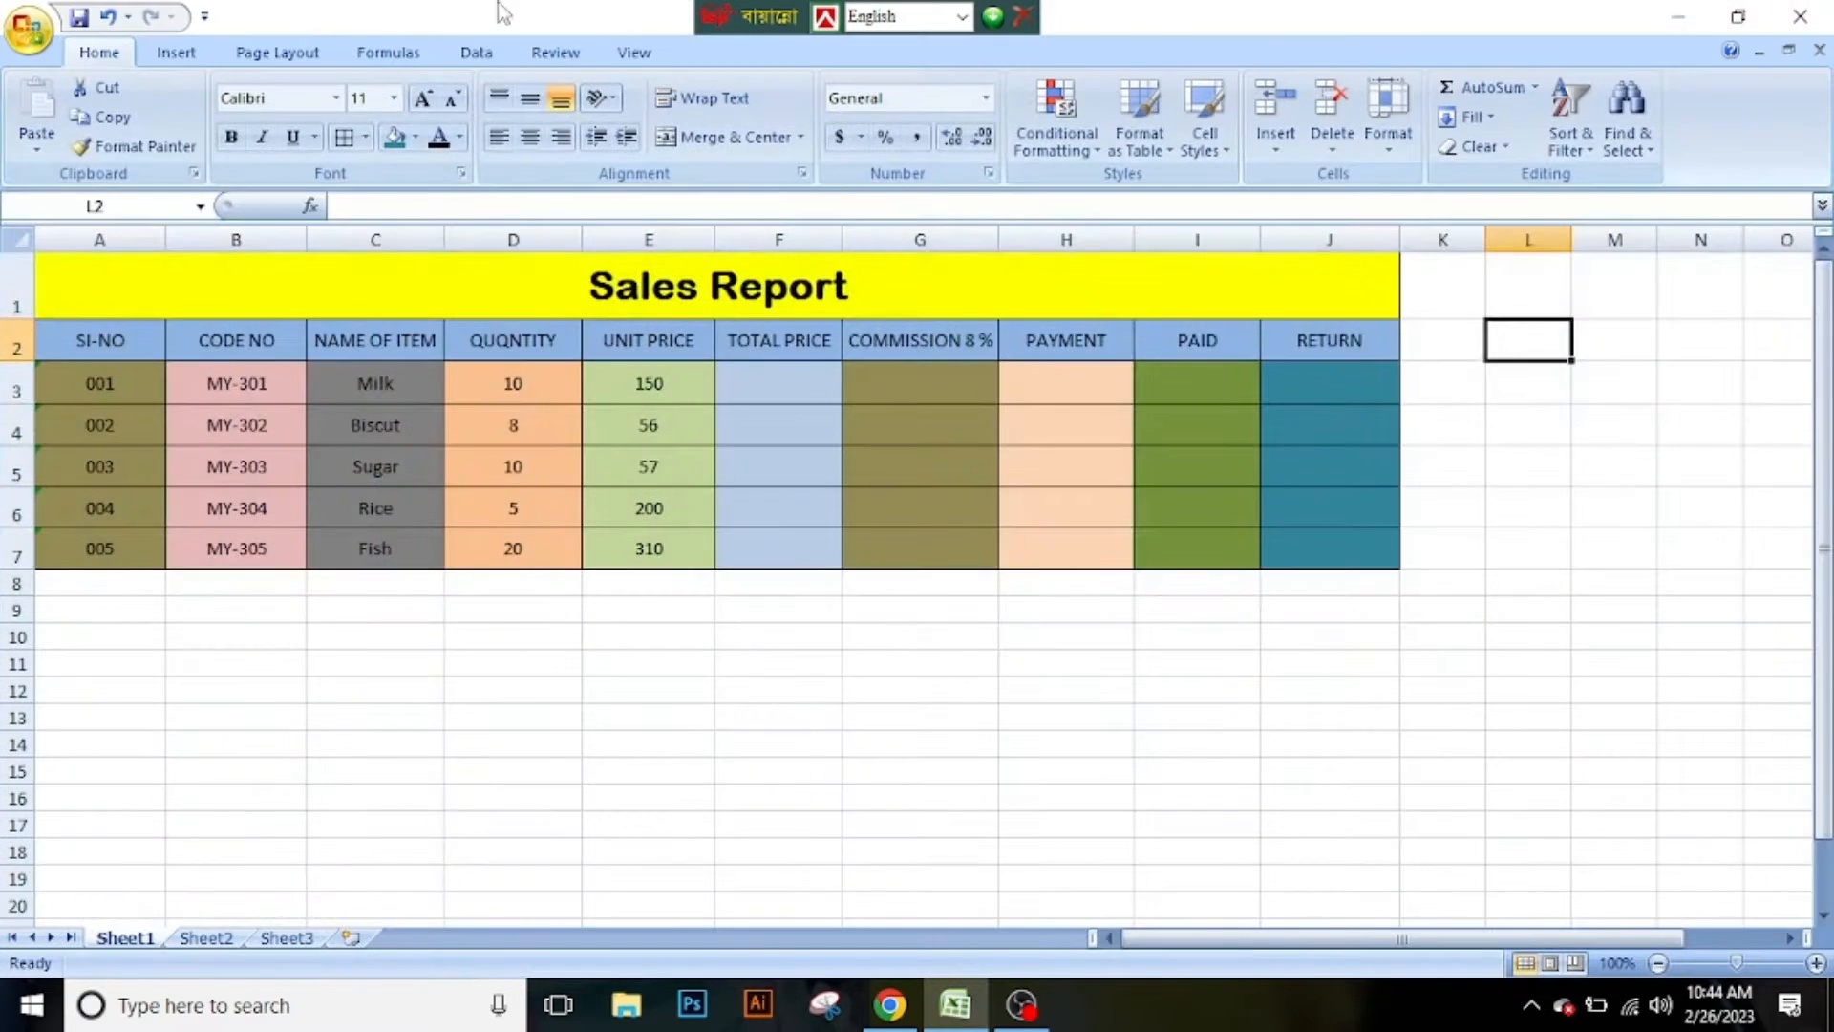
left_click(203, 288)
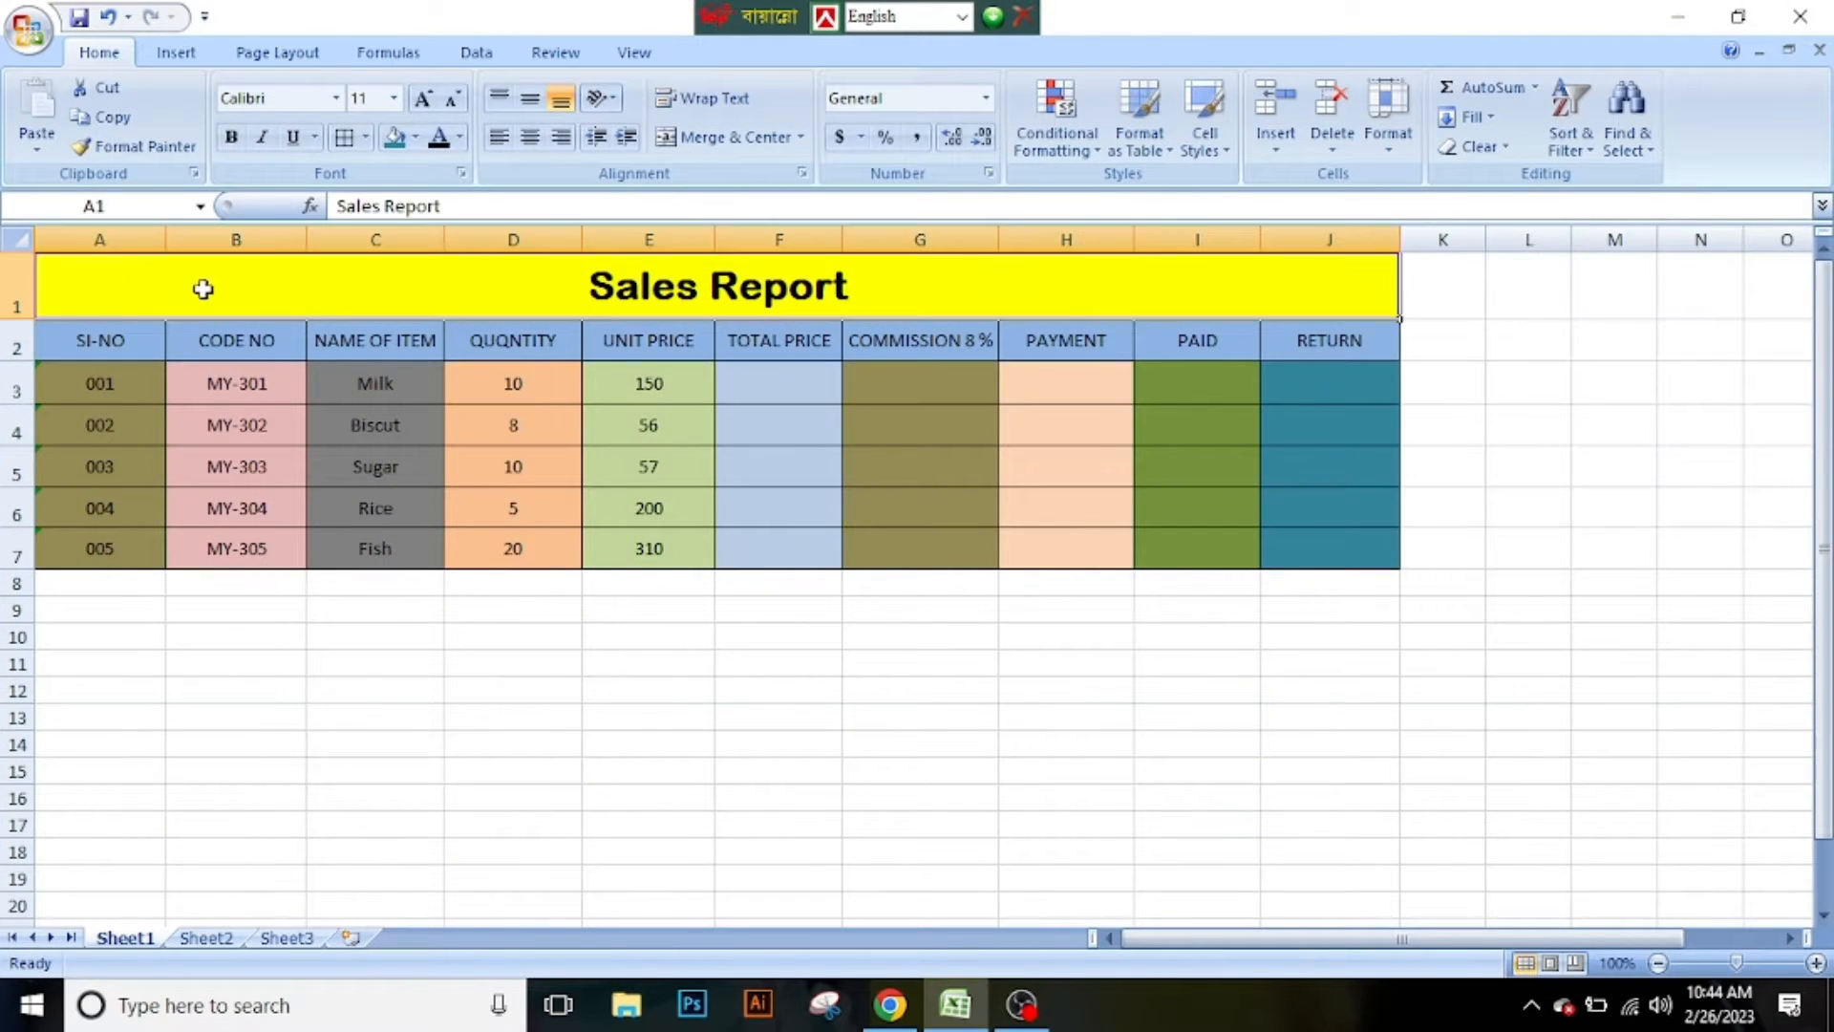
left_click_drag(202, 288, 1408, 573)
left_click(1605, 546)
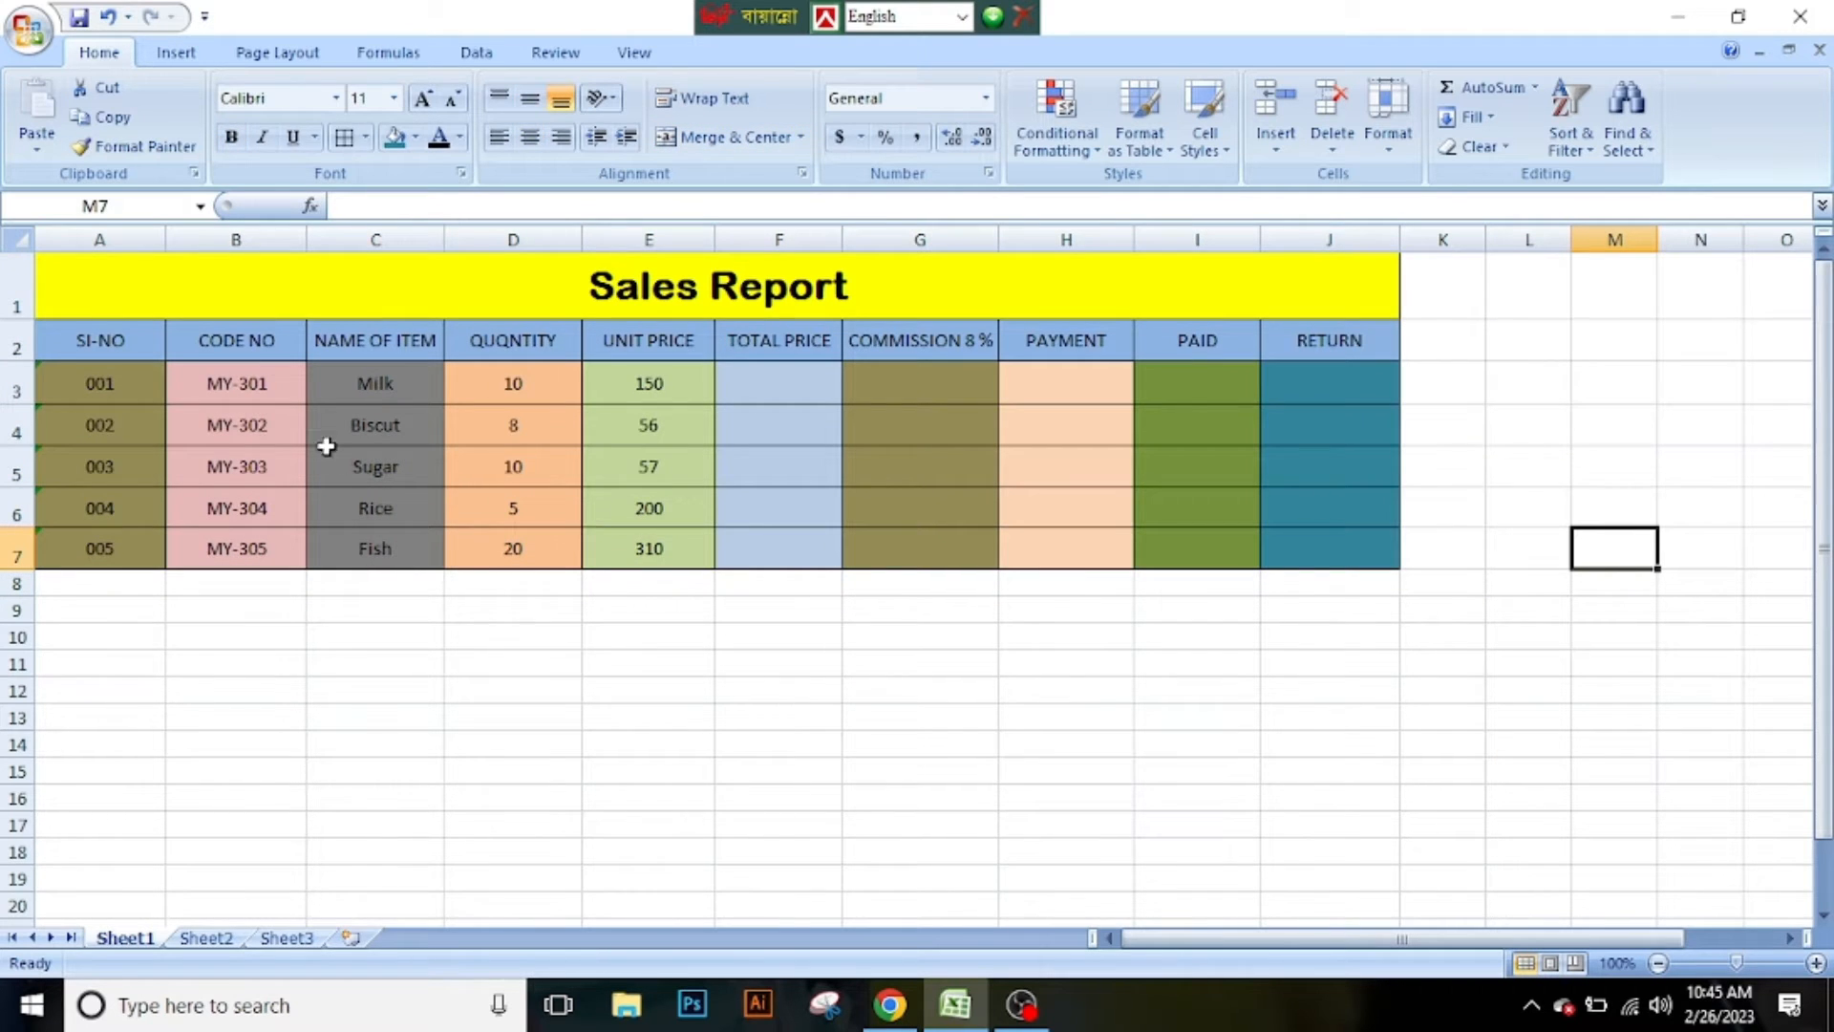
Examine the Sales Report columns one by one, from serial number, code, item, quantity and unit price through to the RETURN column.
left_click(103, 371)
left_click(217, 359)
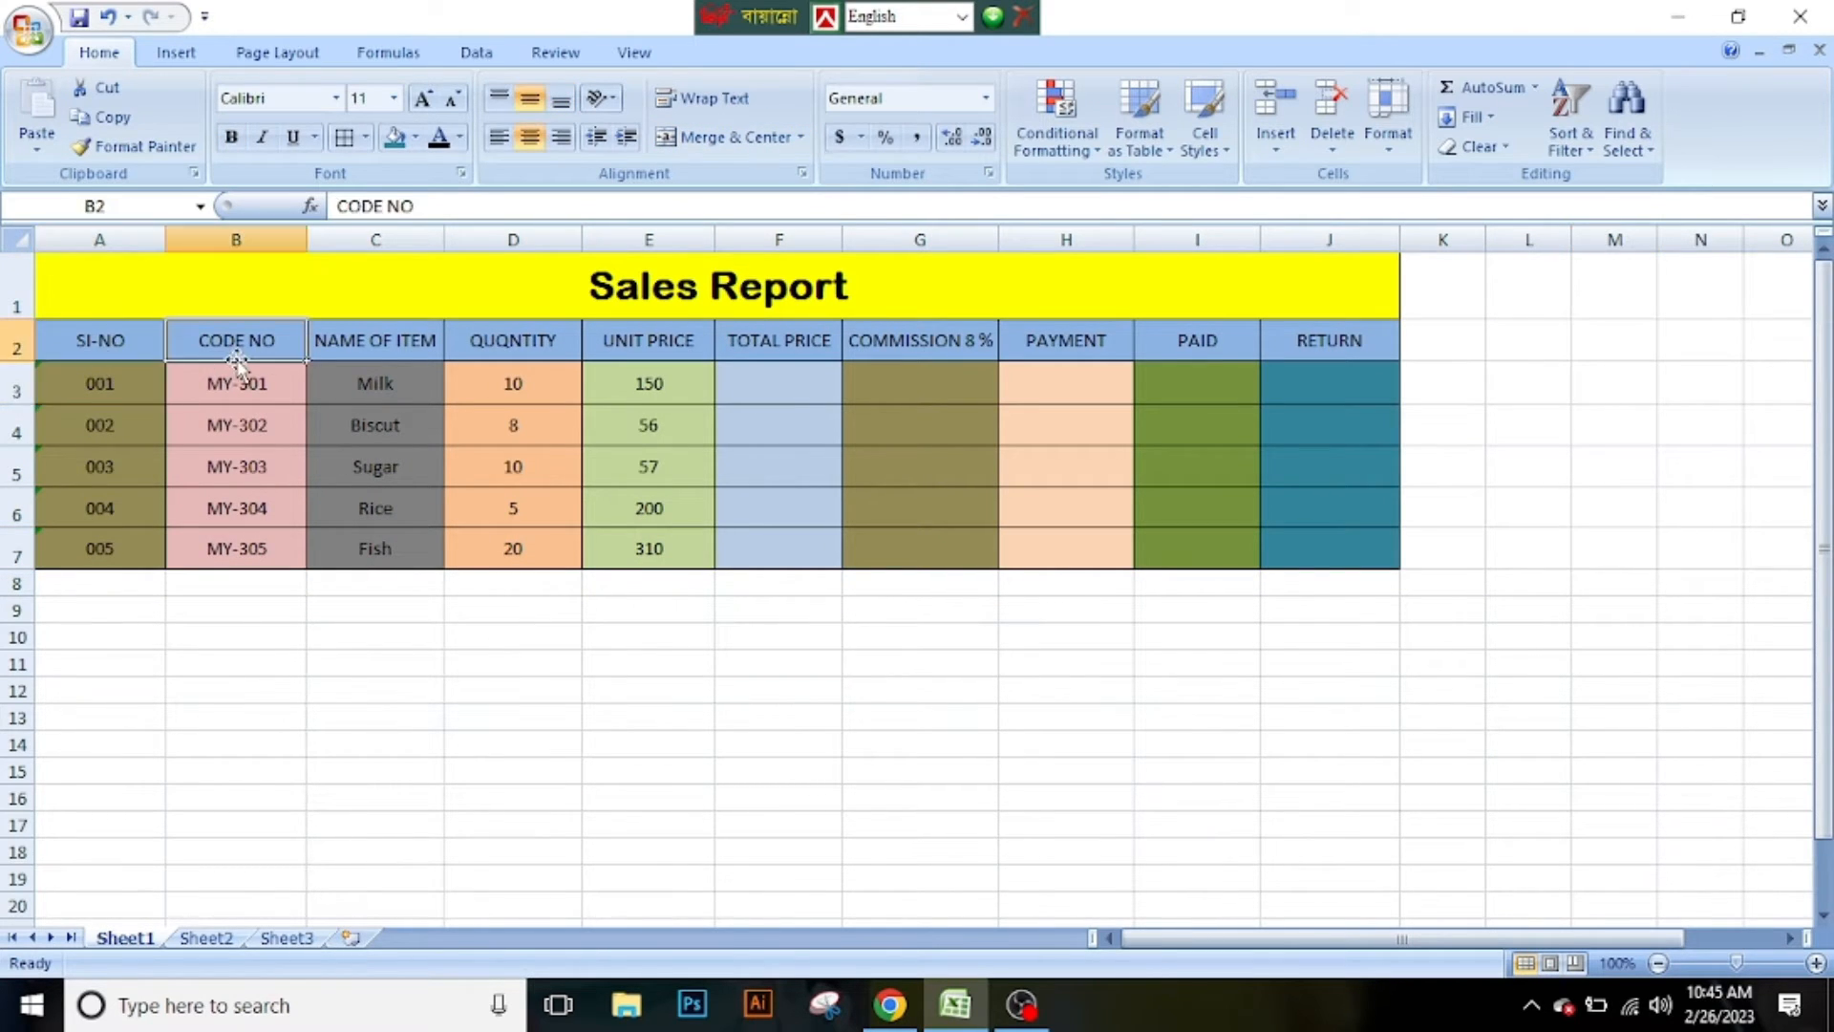
left_click(375, 384)
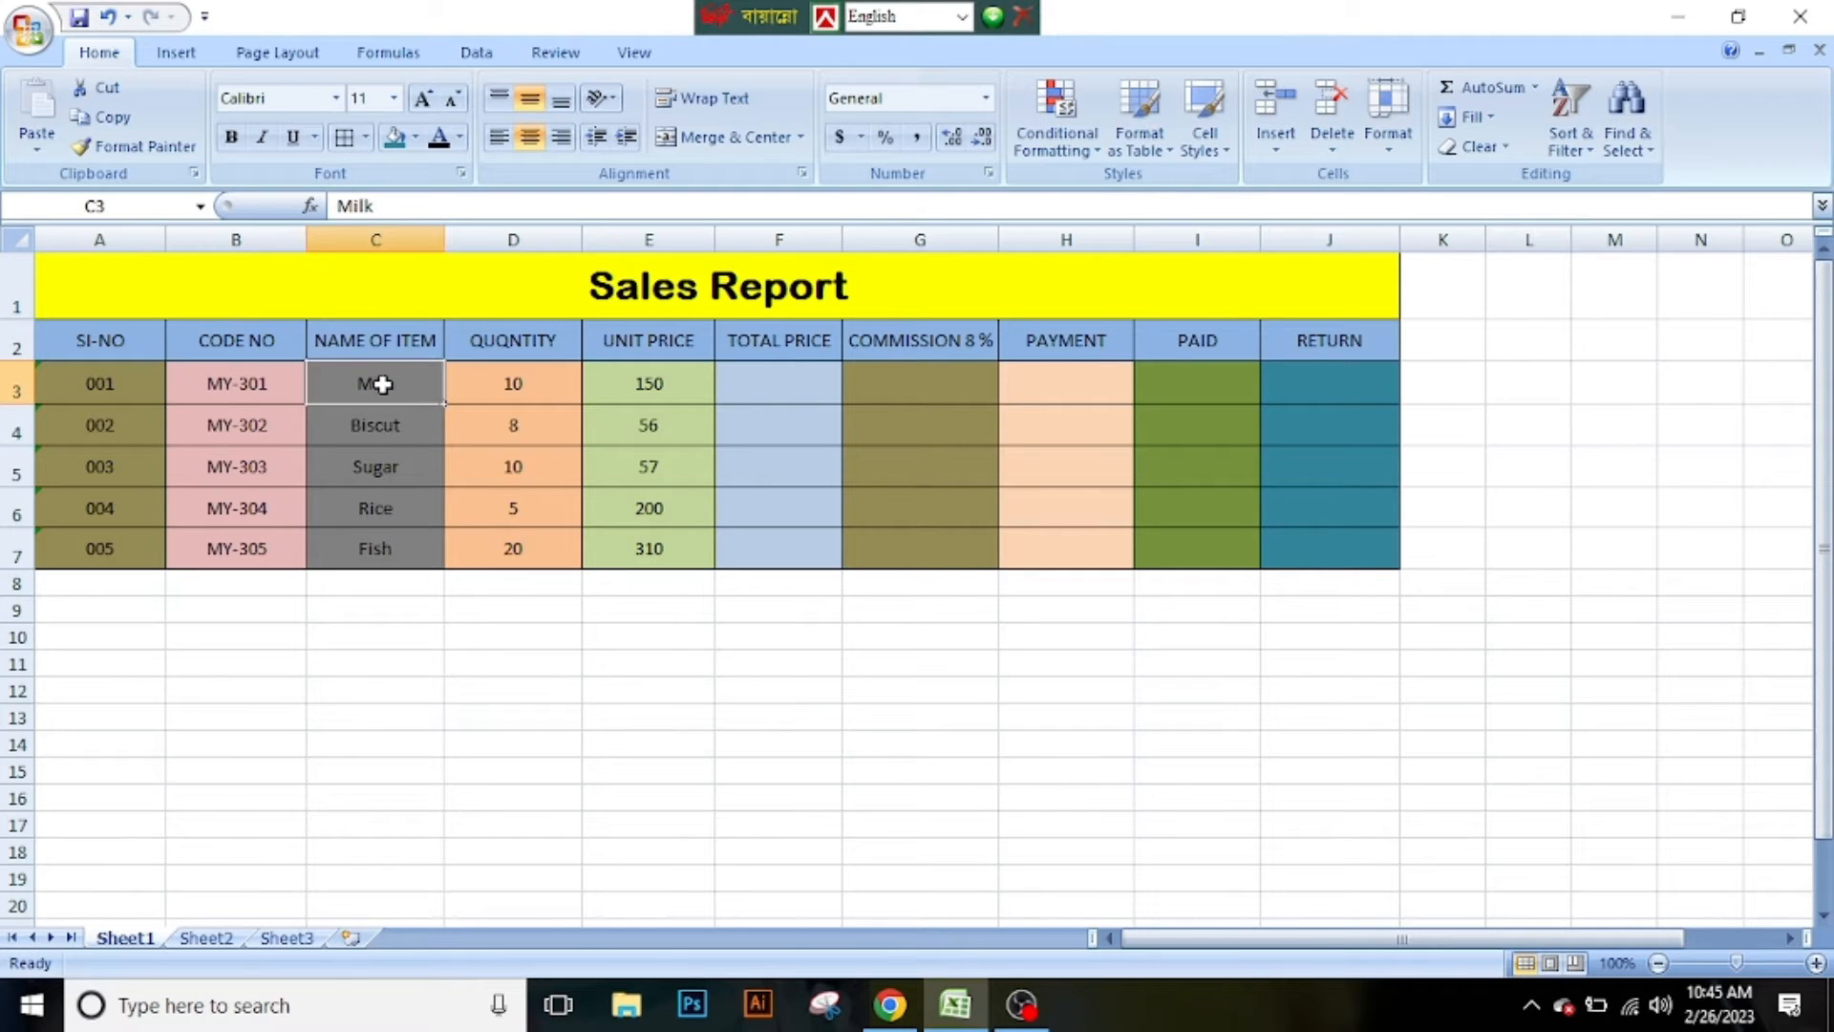
left_click_drag(227, 383, 237, 541)
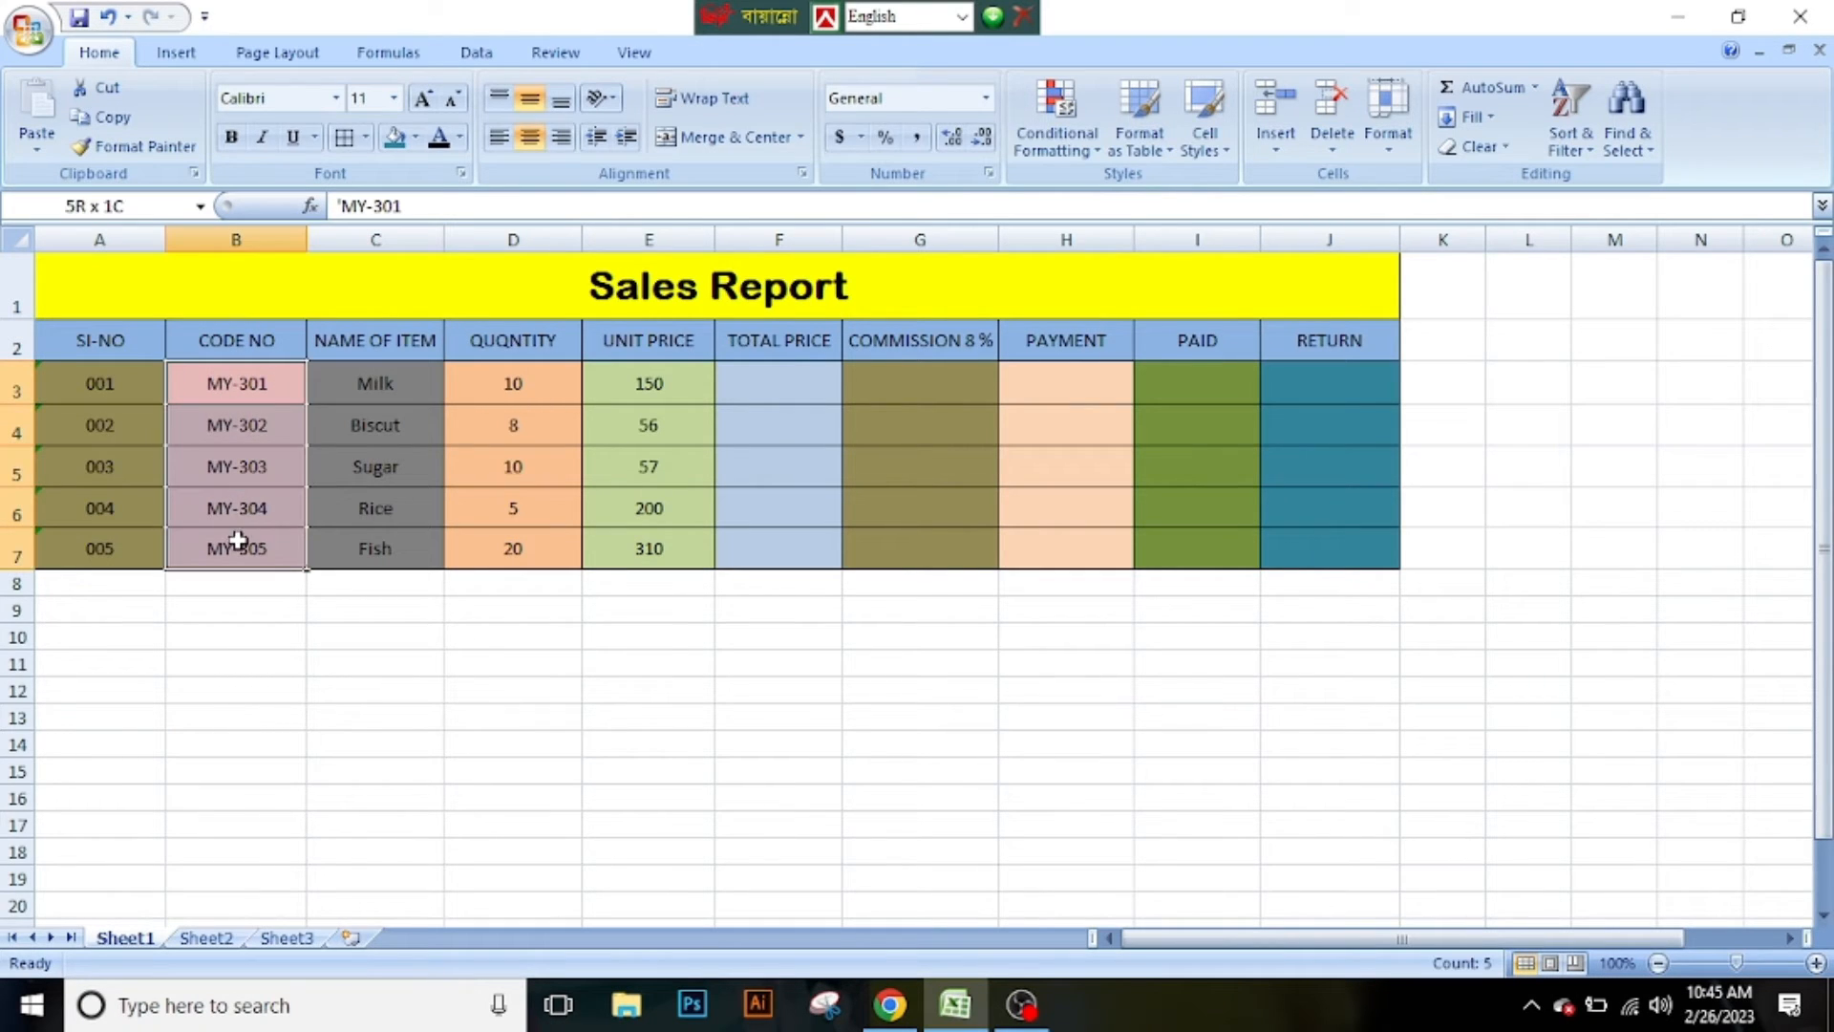
left_click(267, 417)
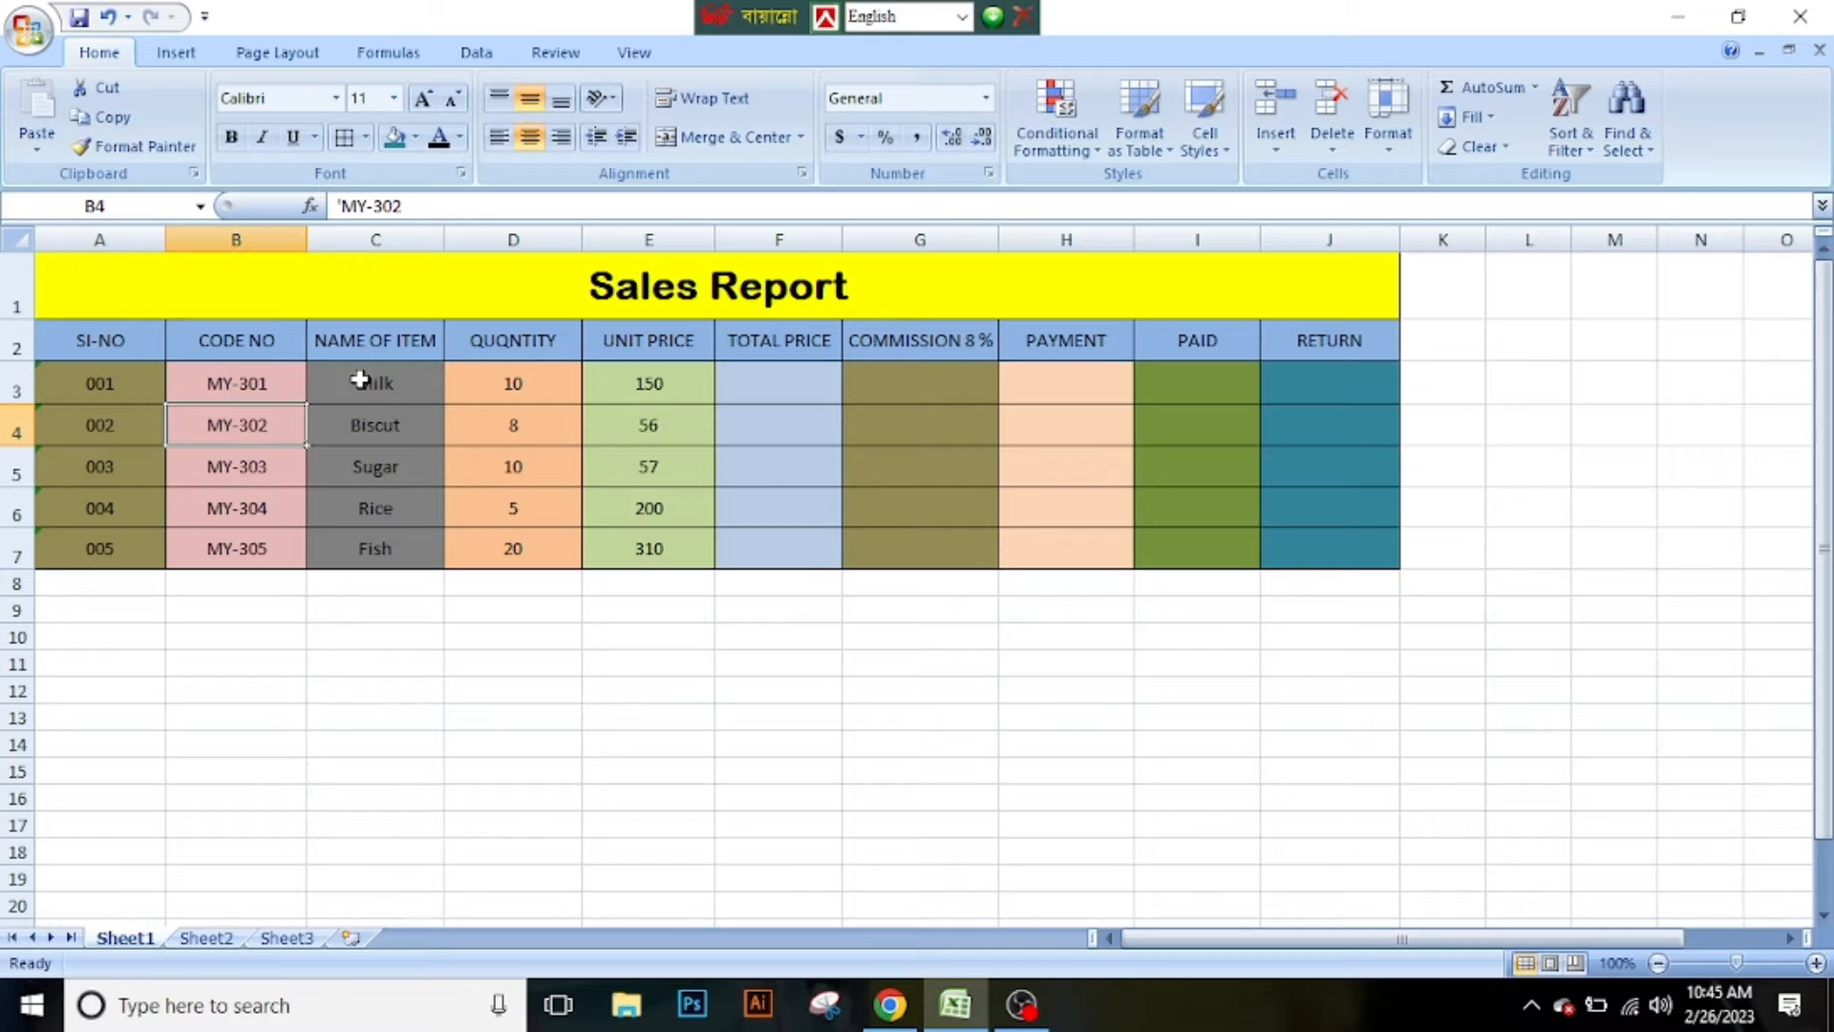
left_click(350, 348)
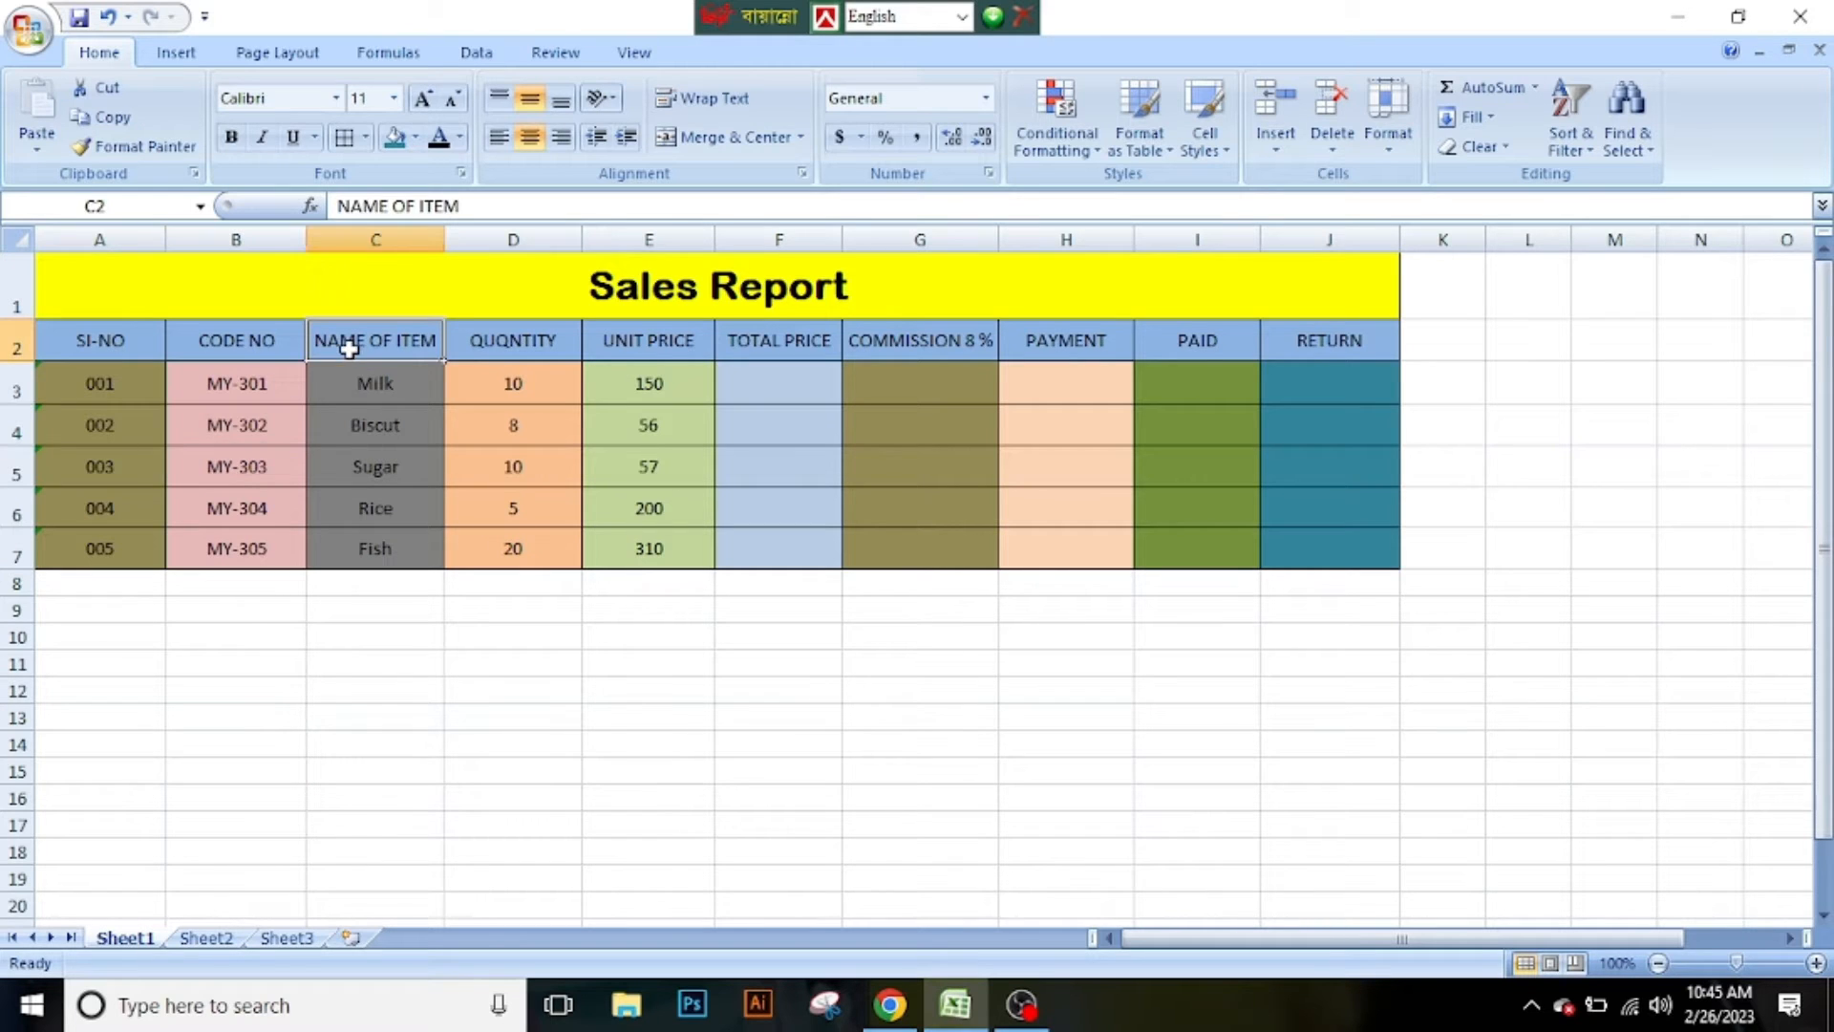
left_click(403, 379)
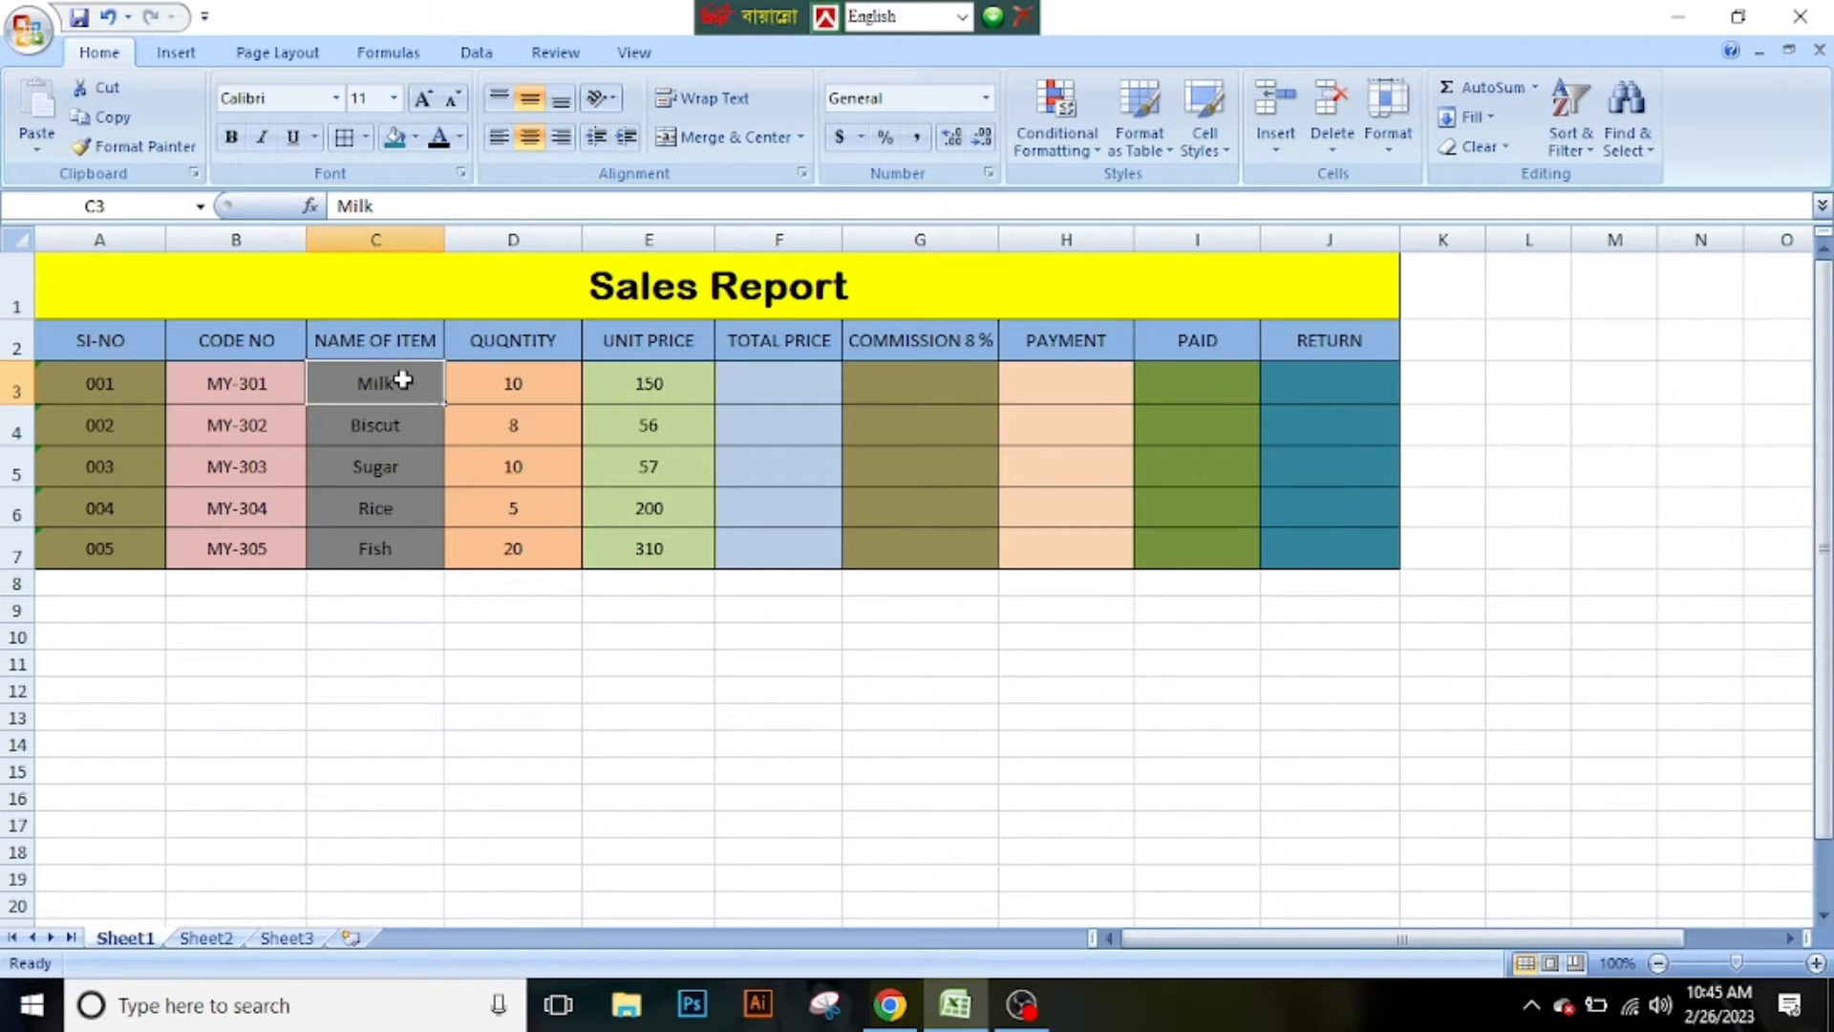
left_click_drag(403, 387, 399, 552)
left_click(401, 416)
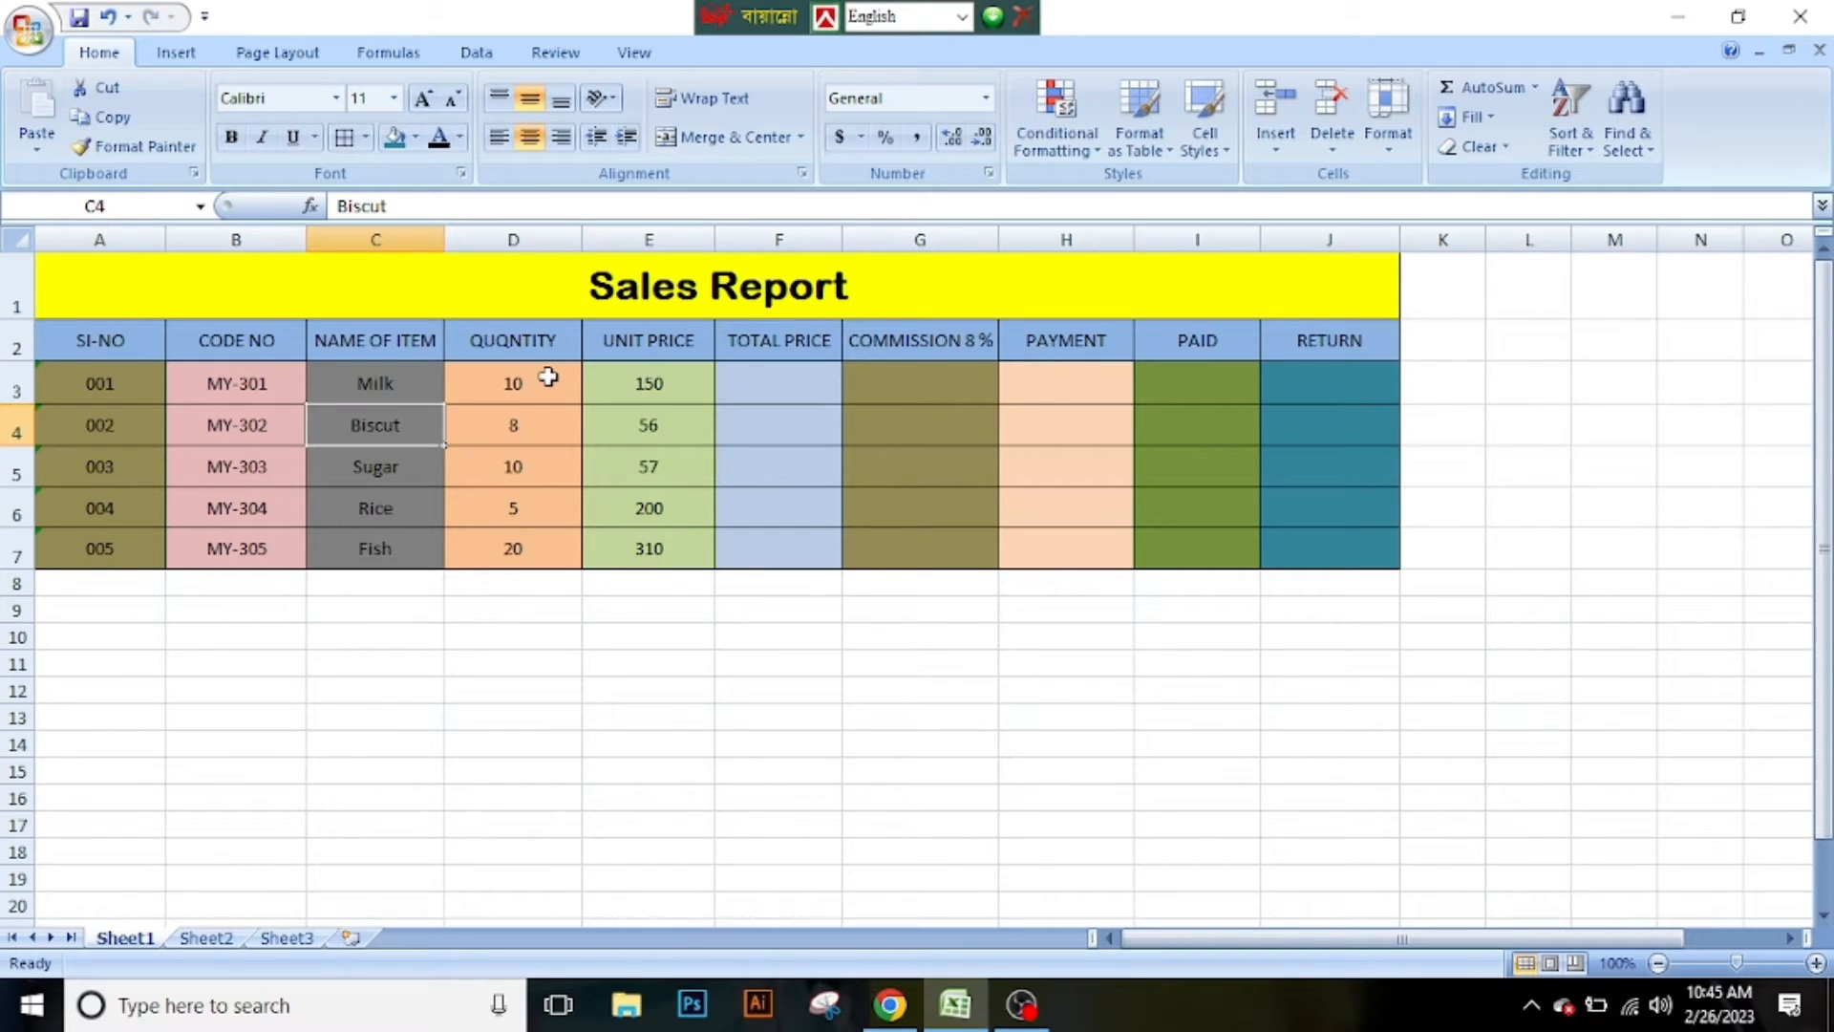
mouse_move(535, 377)
left_mouse_down()
mouse_move(531, 535)
mouse_move(545, 388)
left_mouse_up()
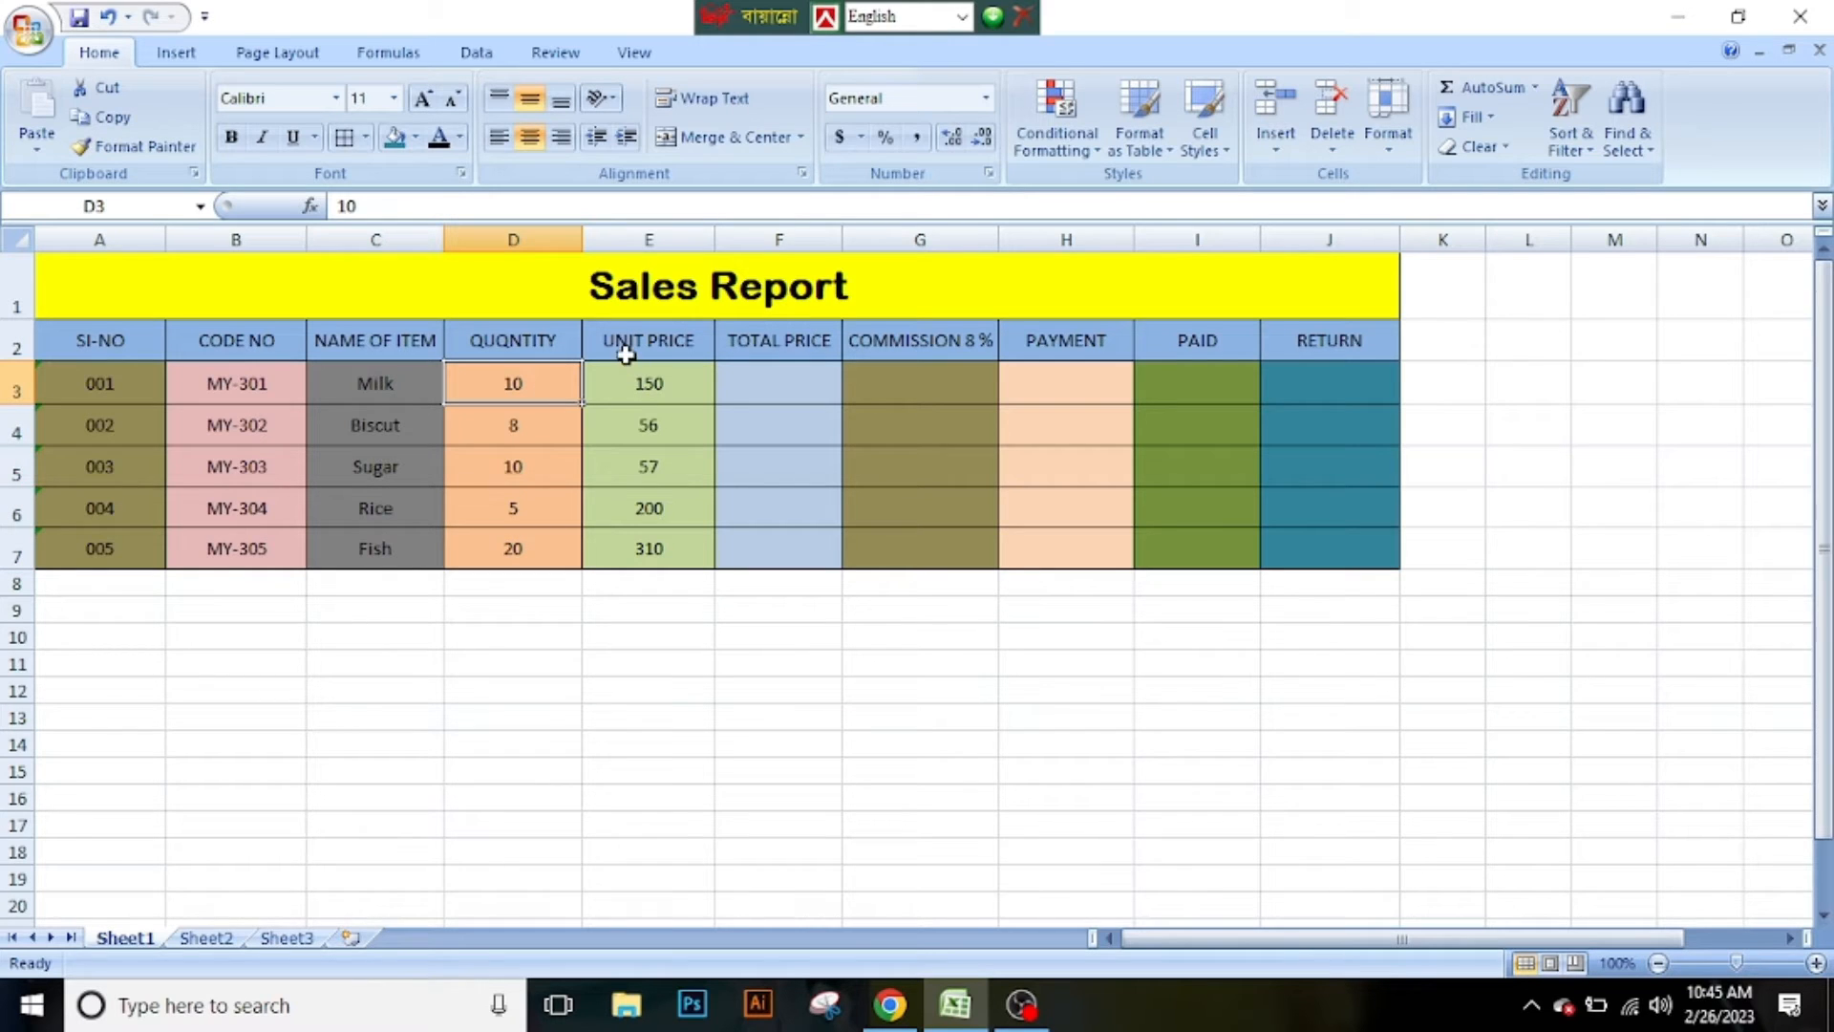
left_click_drag(653, 375, 657, 552)
left_click(773, 363)
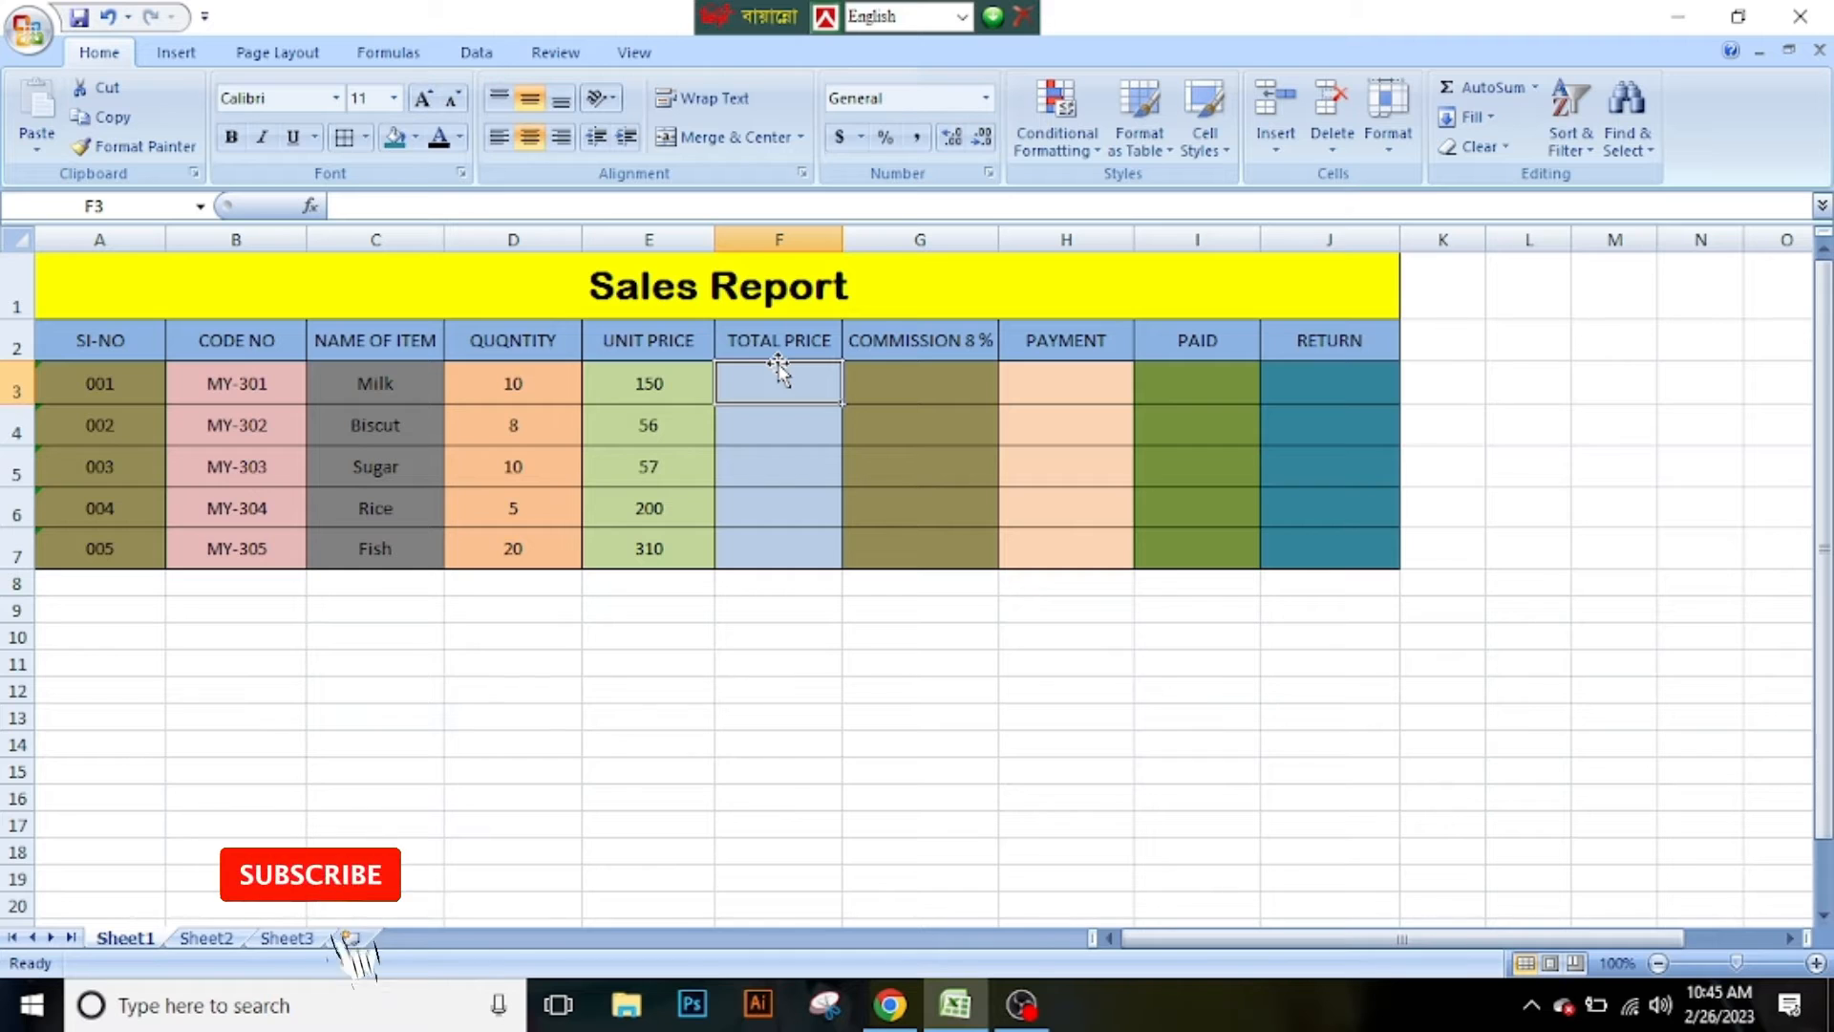
left_click(903, 357)
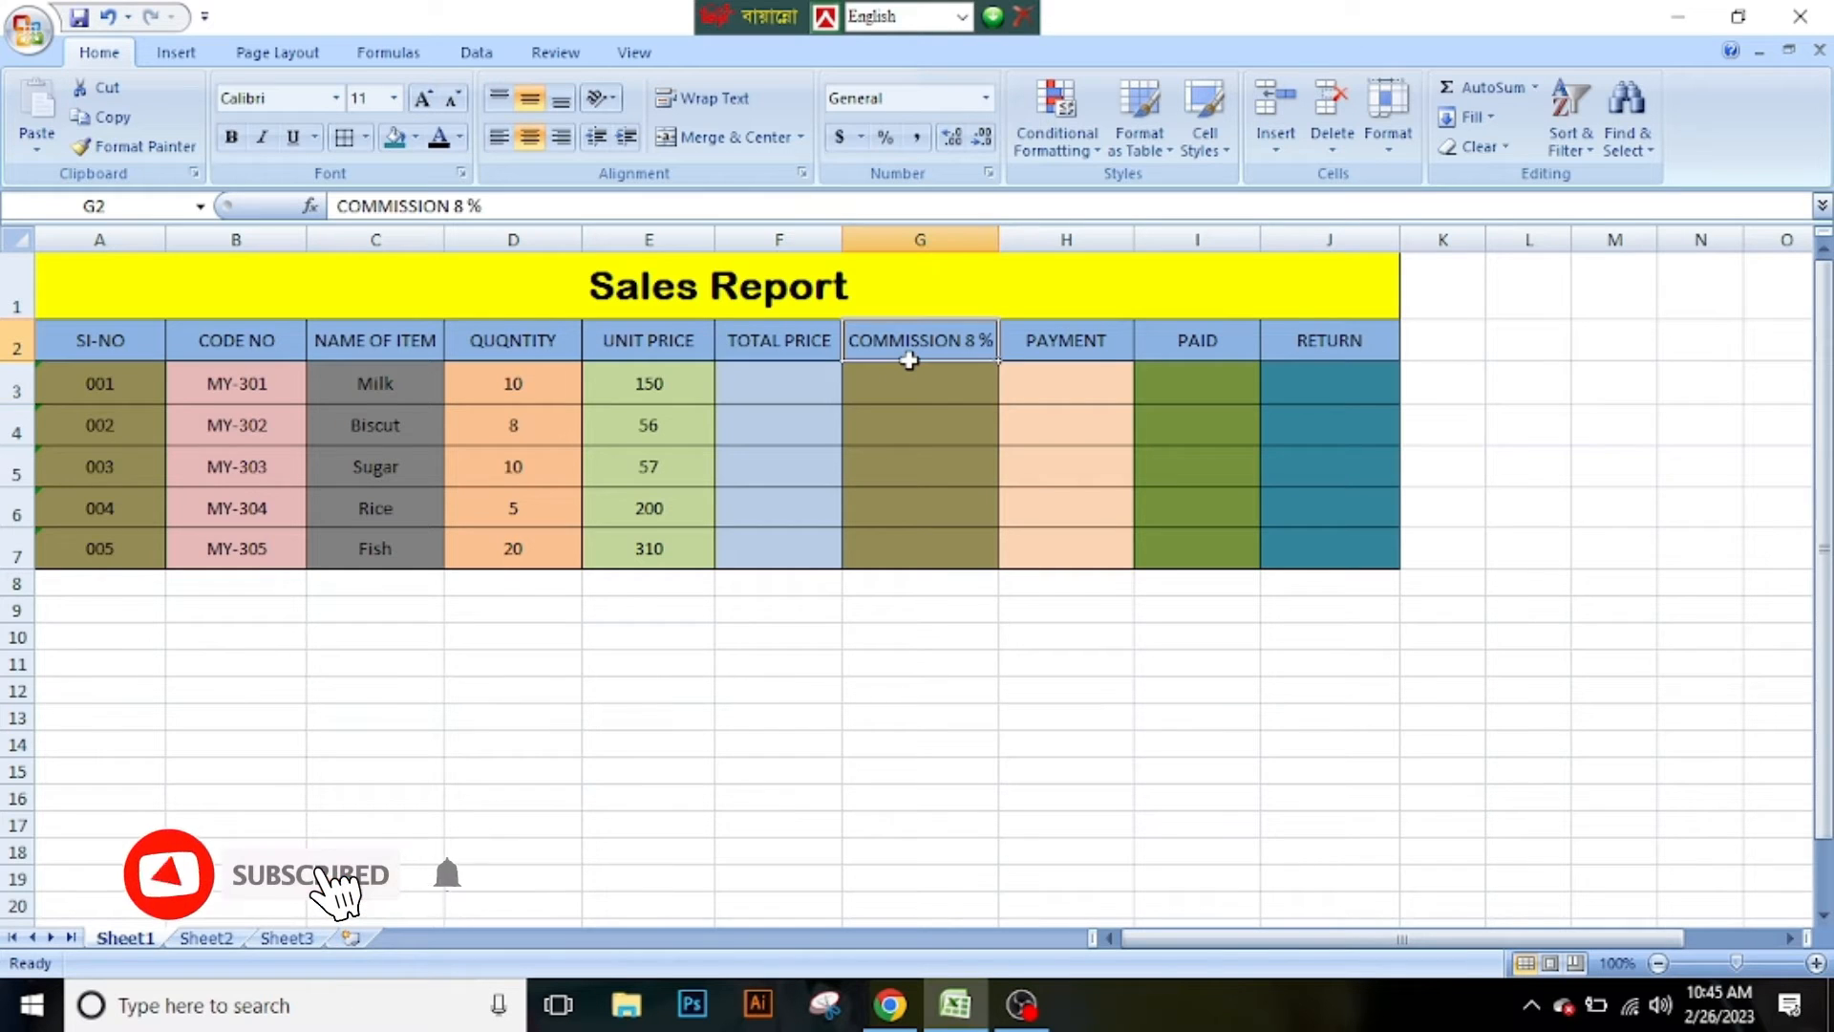
left_click(1086, 367)
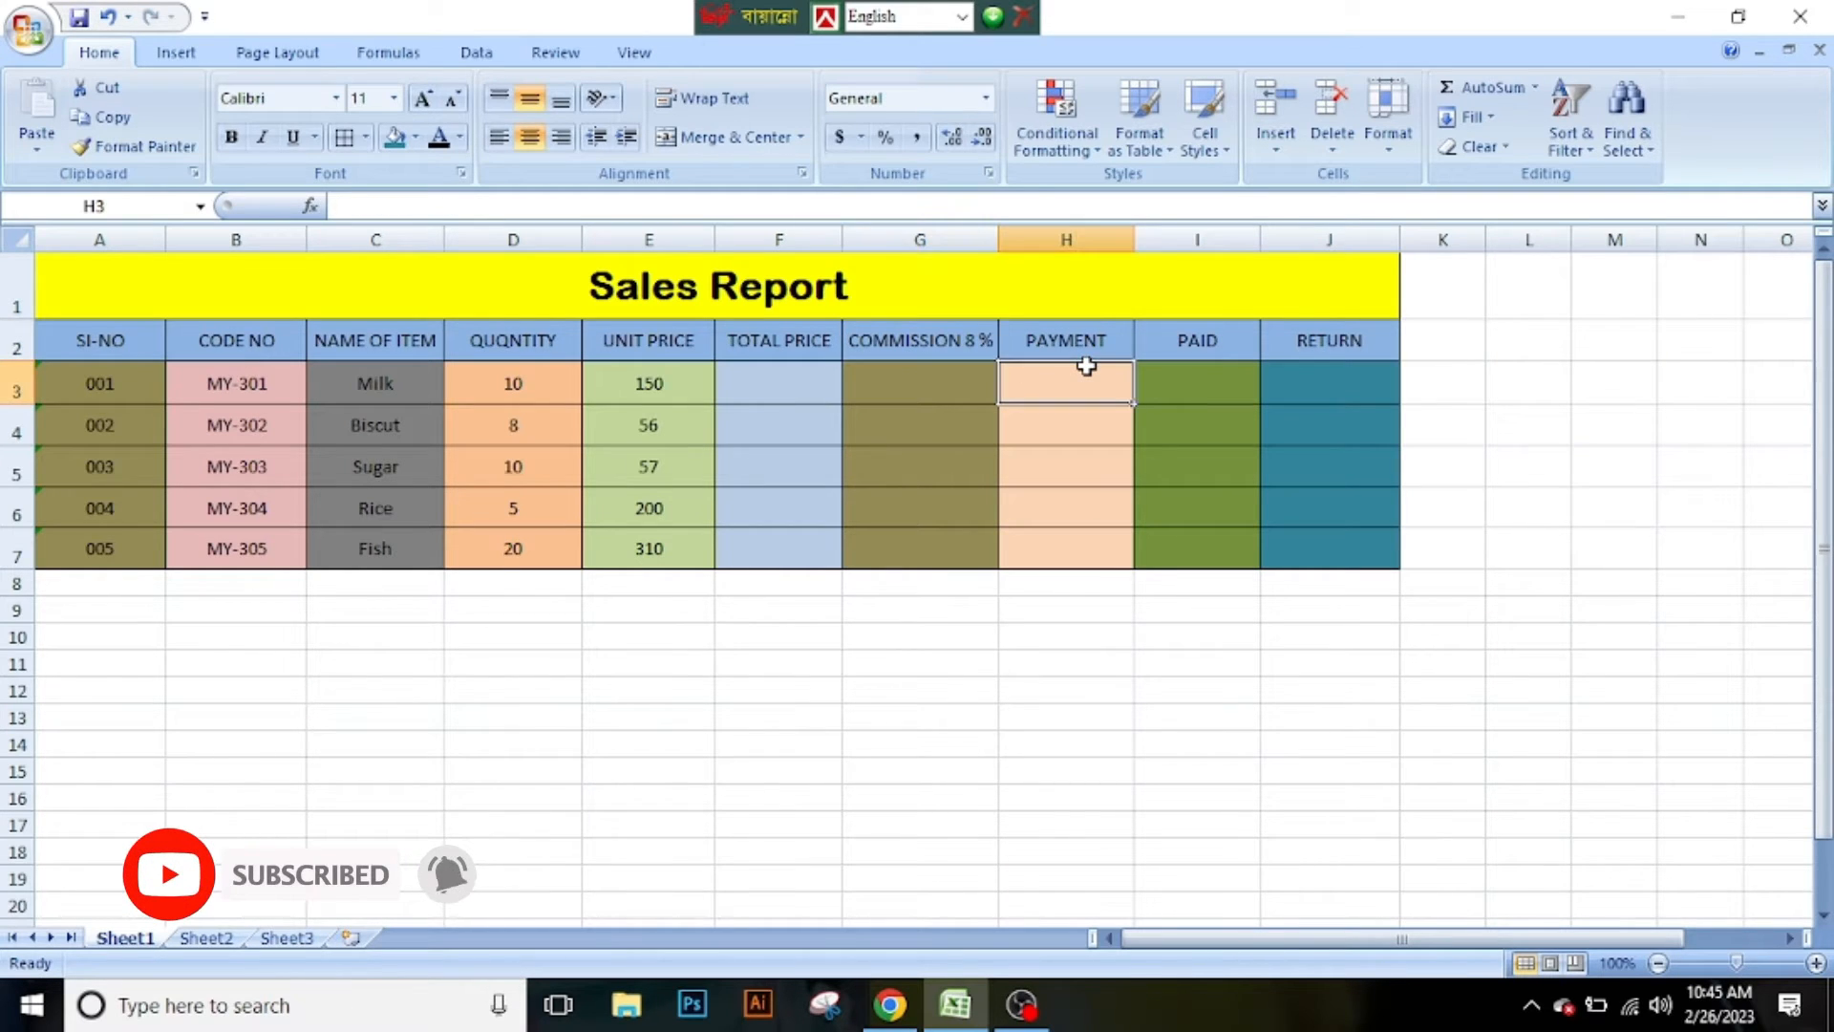
left_click(1203, 372)
left_click(1308, 370)
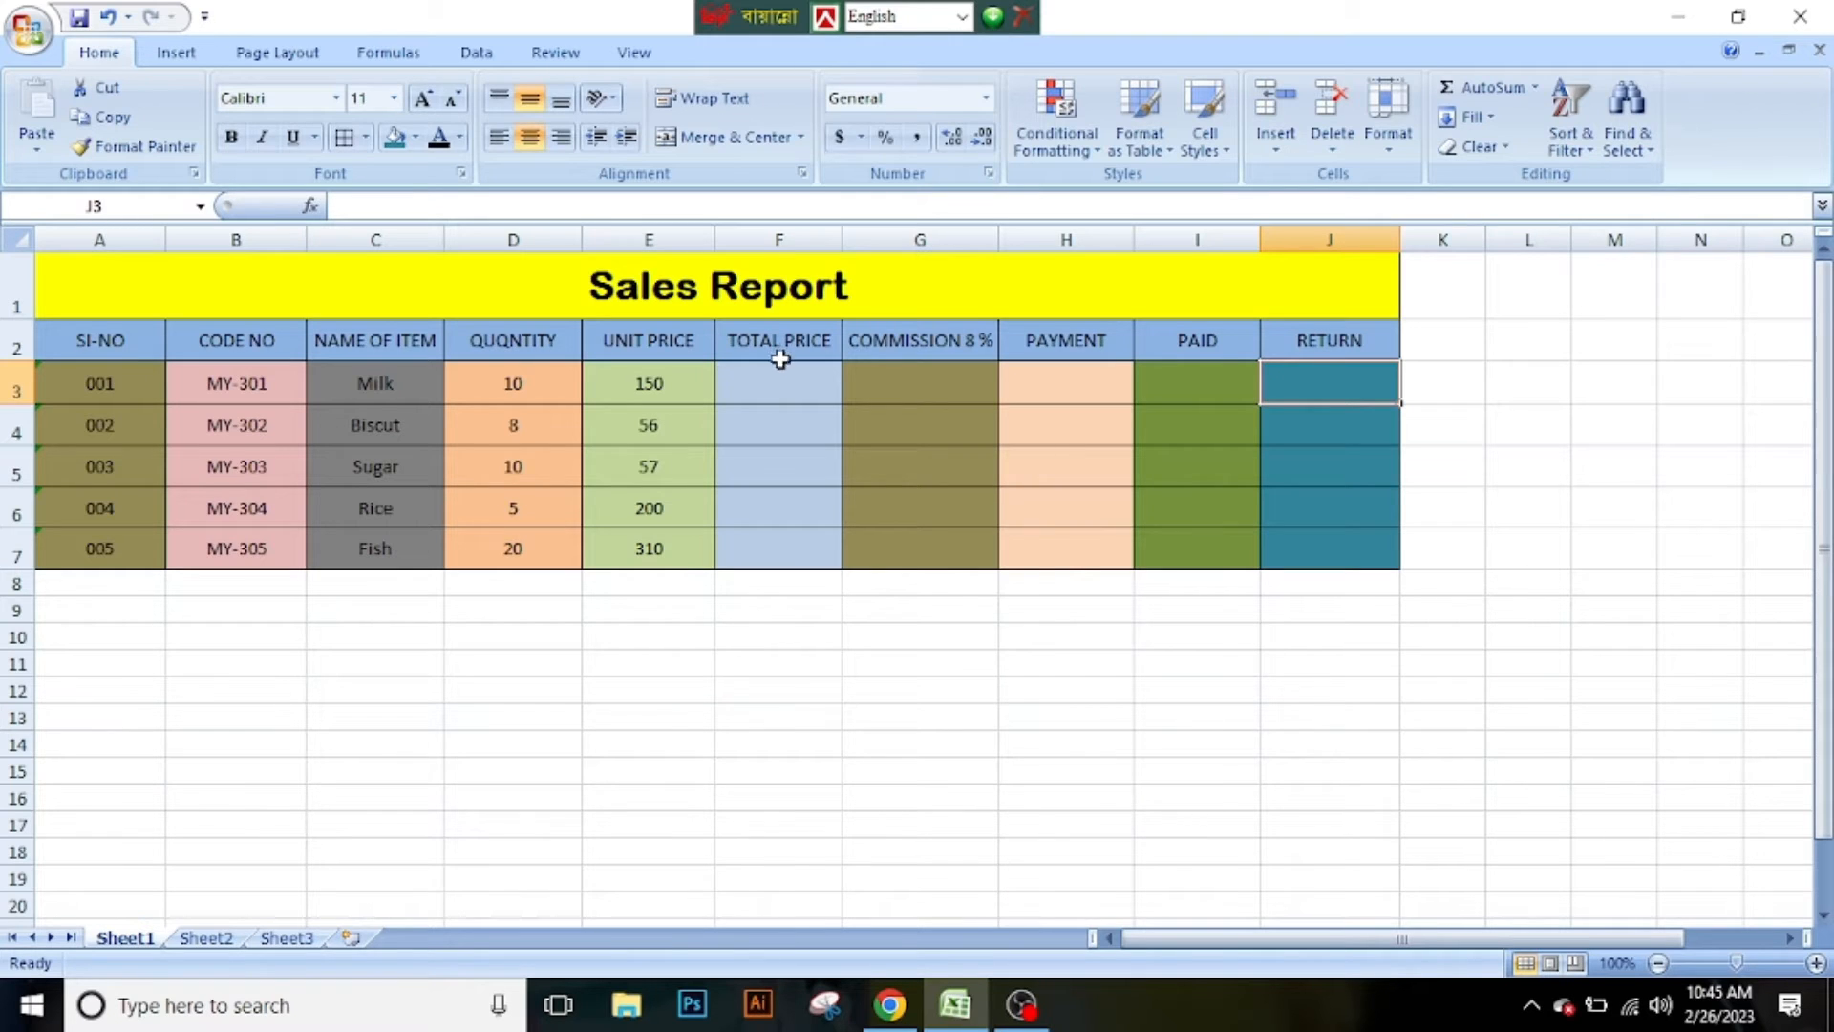
Calculate the total price in F3 as quantity times unit price with =D3*E3 and fill the formula down to F7.
left_click(513, 382)
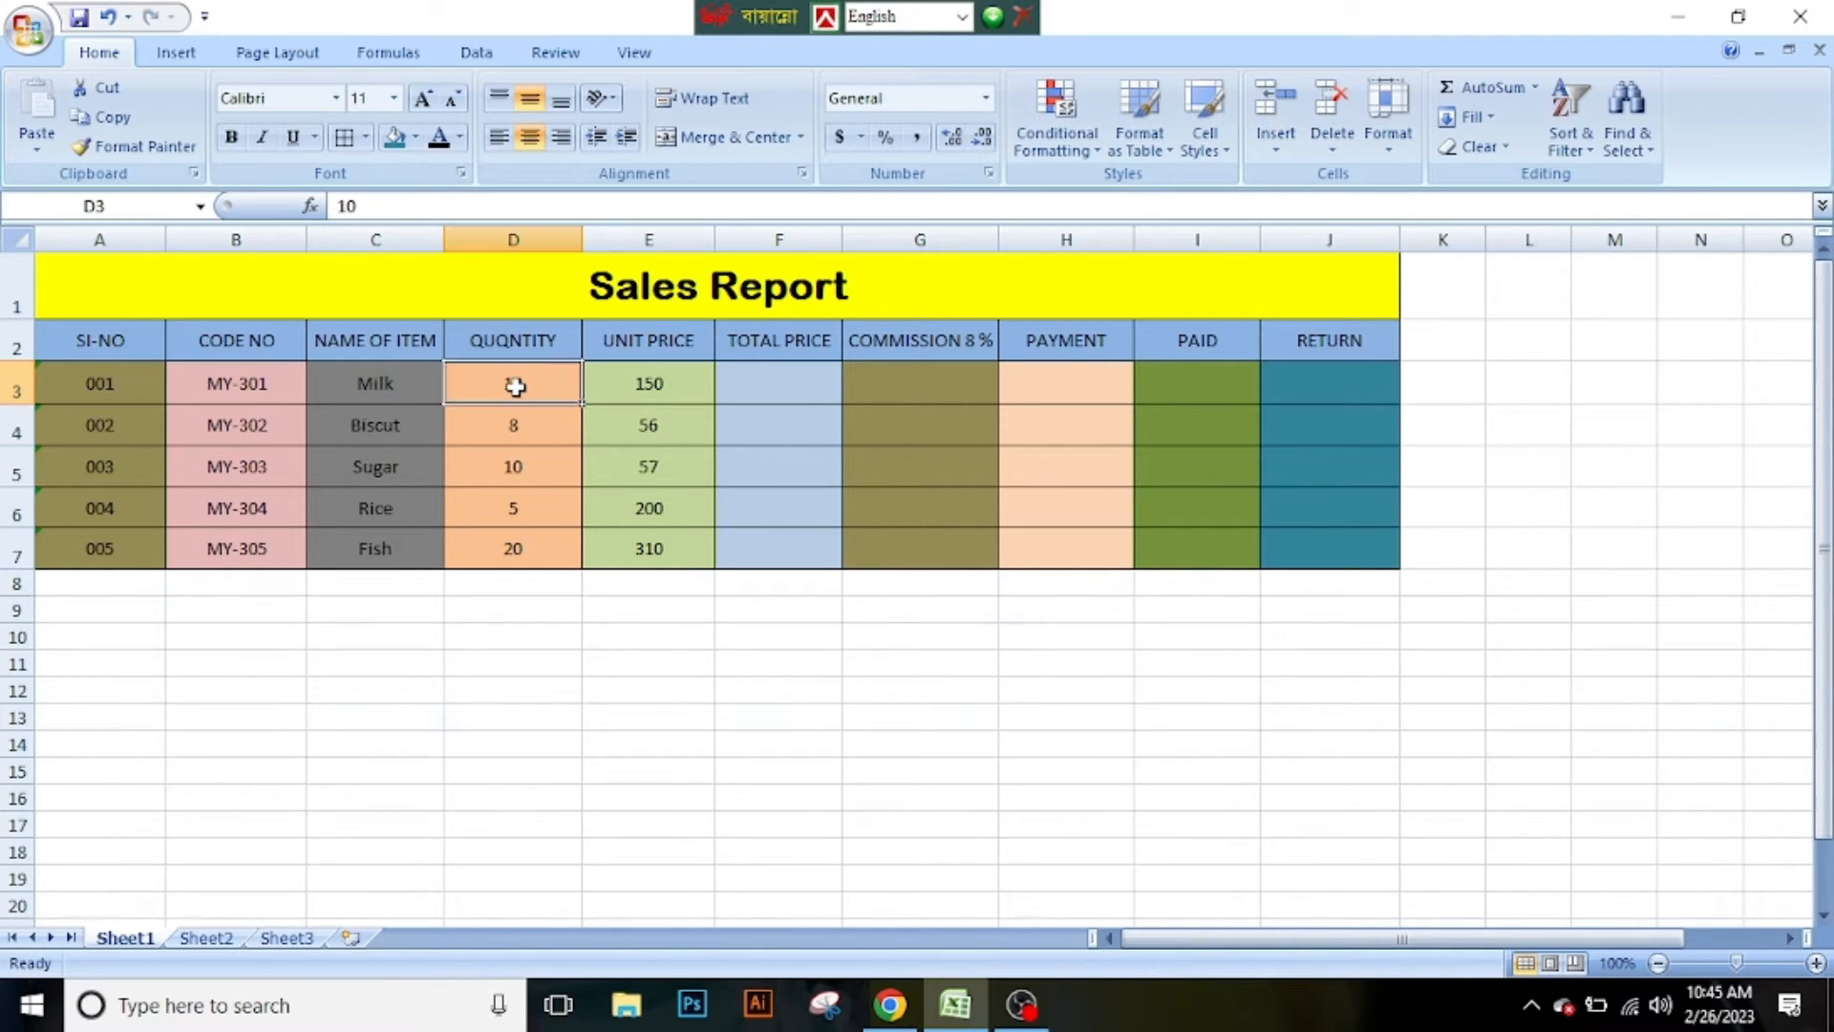
left_click(650, 387)
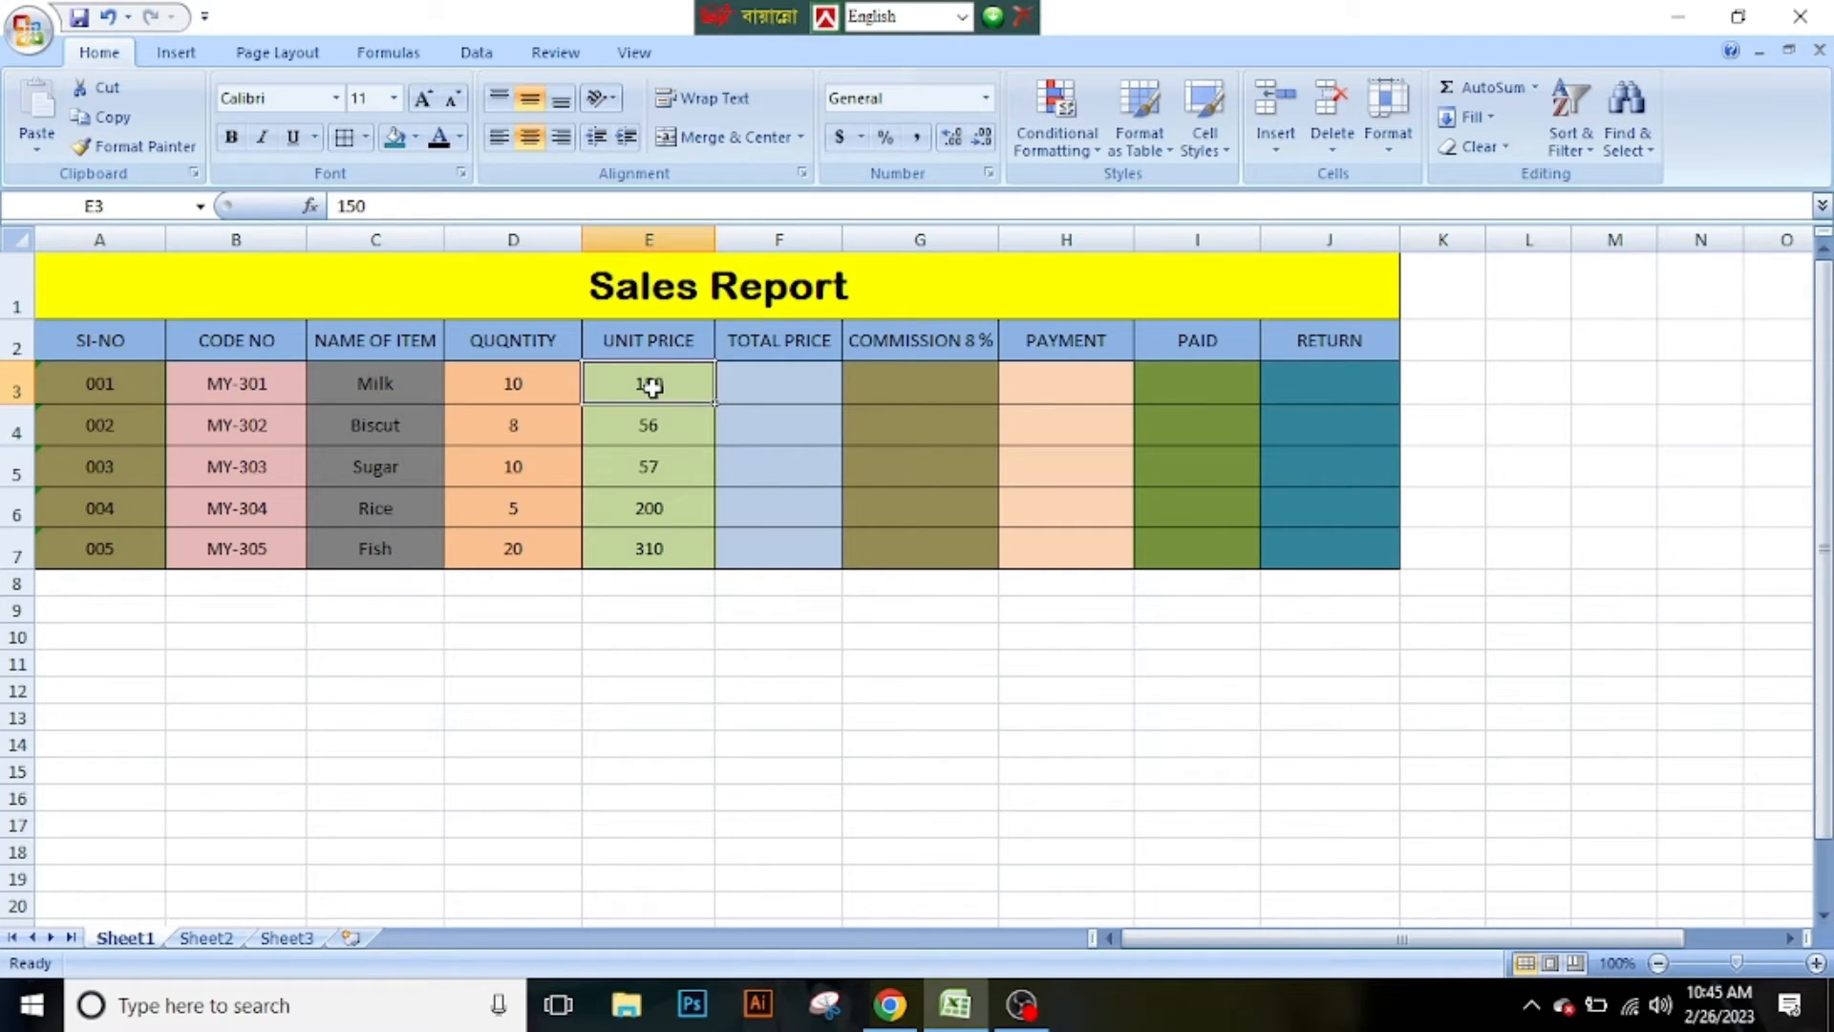
left_click(781, 382)
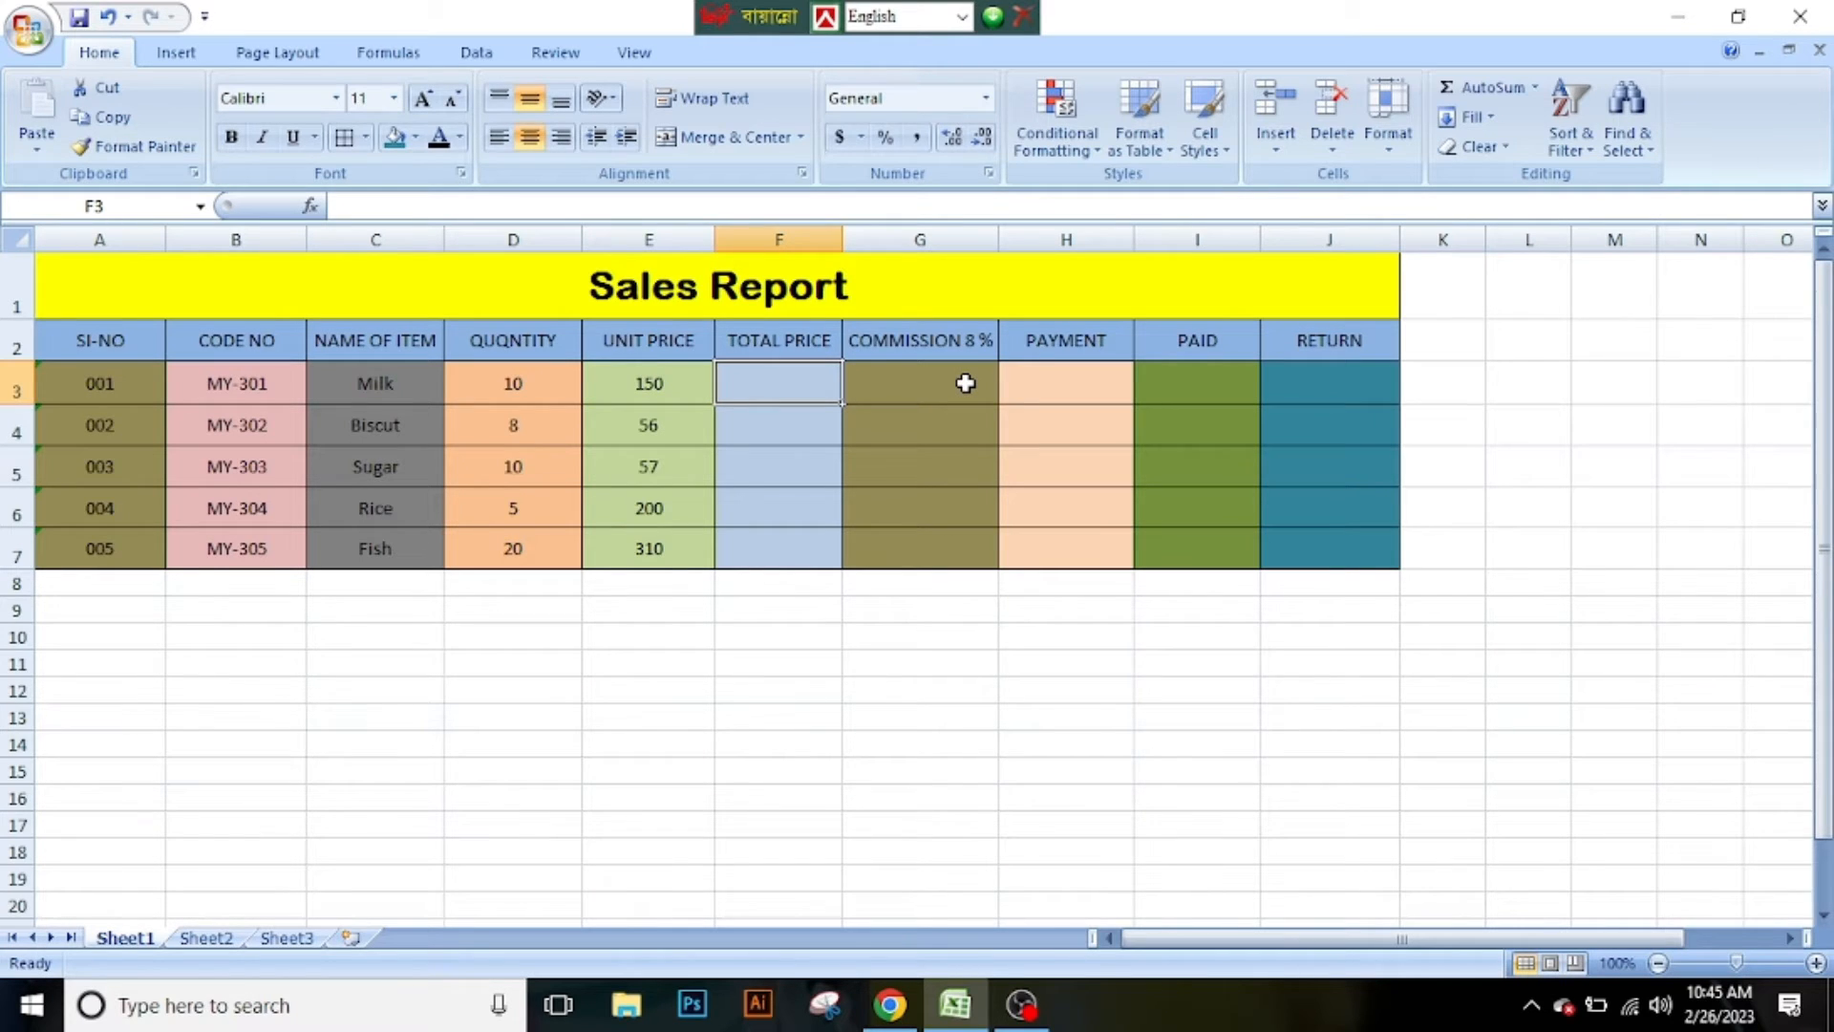
type("=")
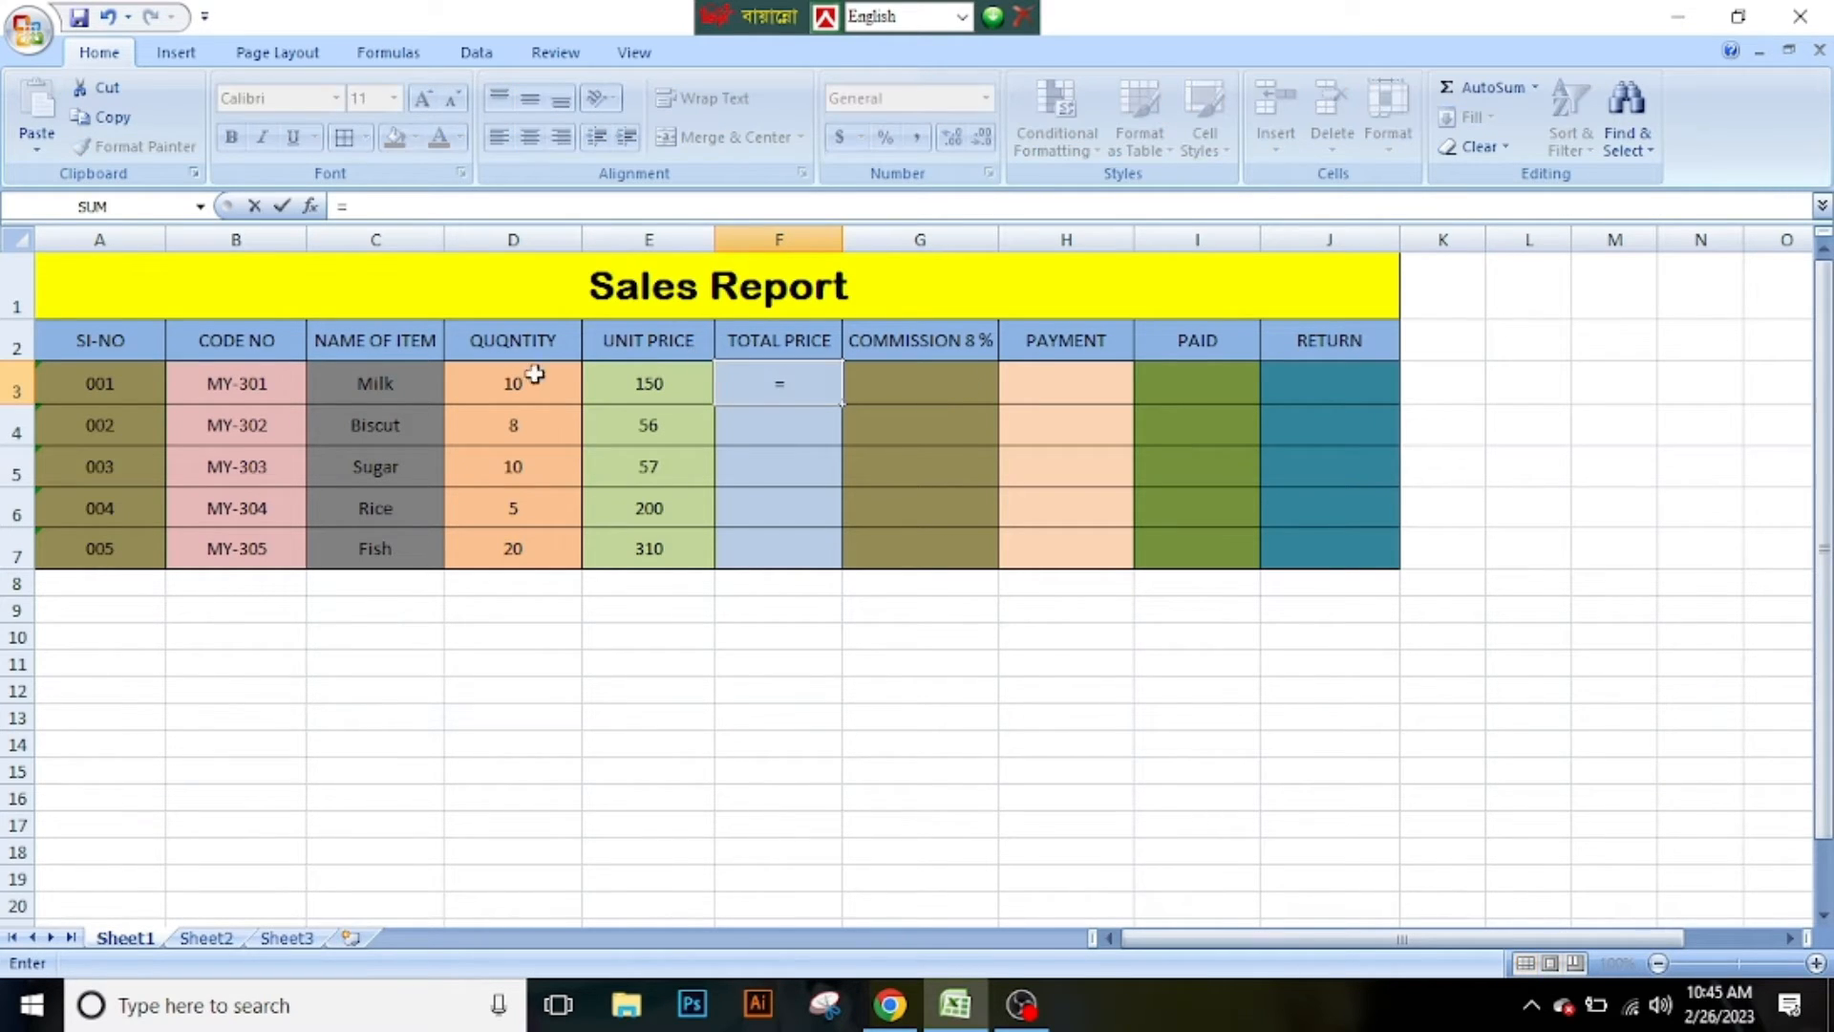
left_click(491, 385)
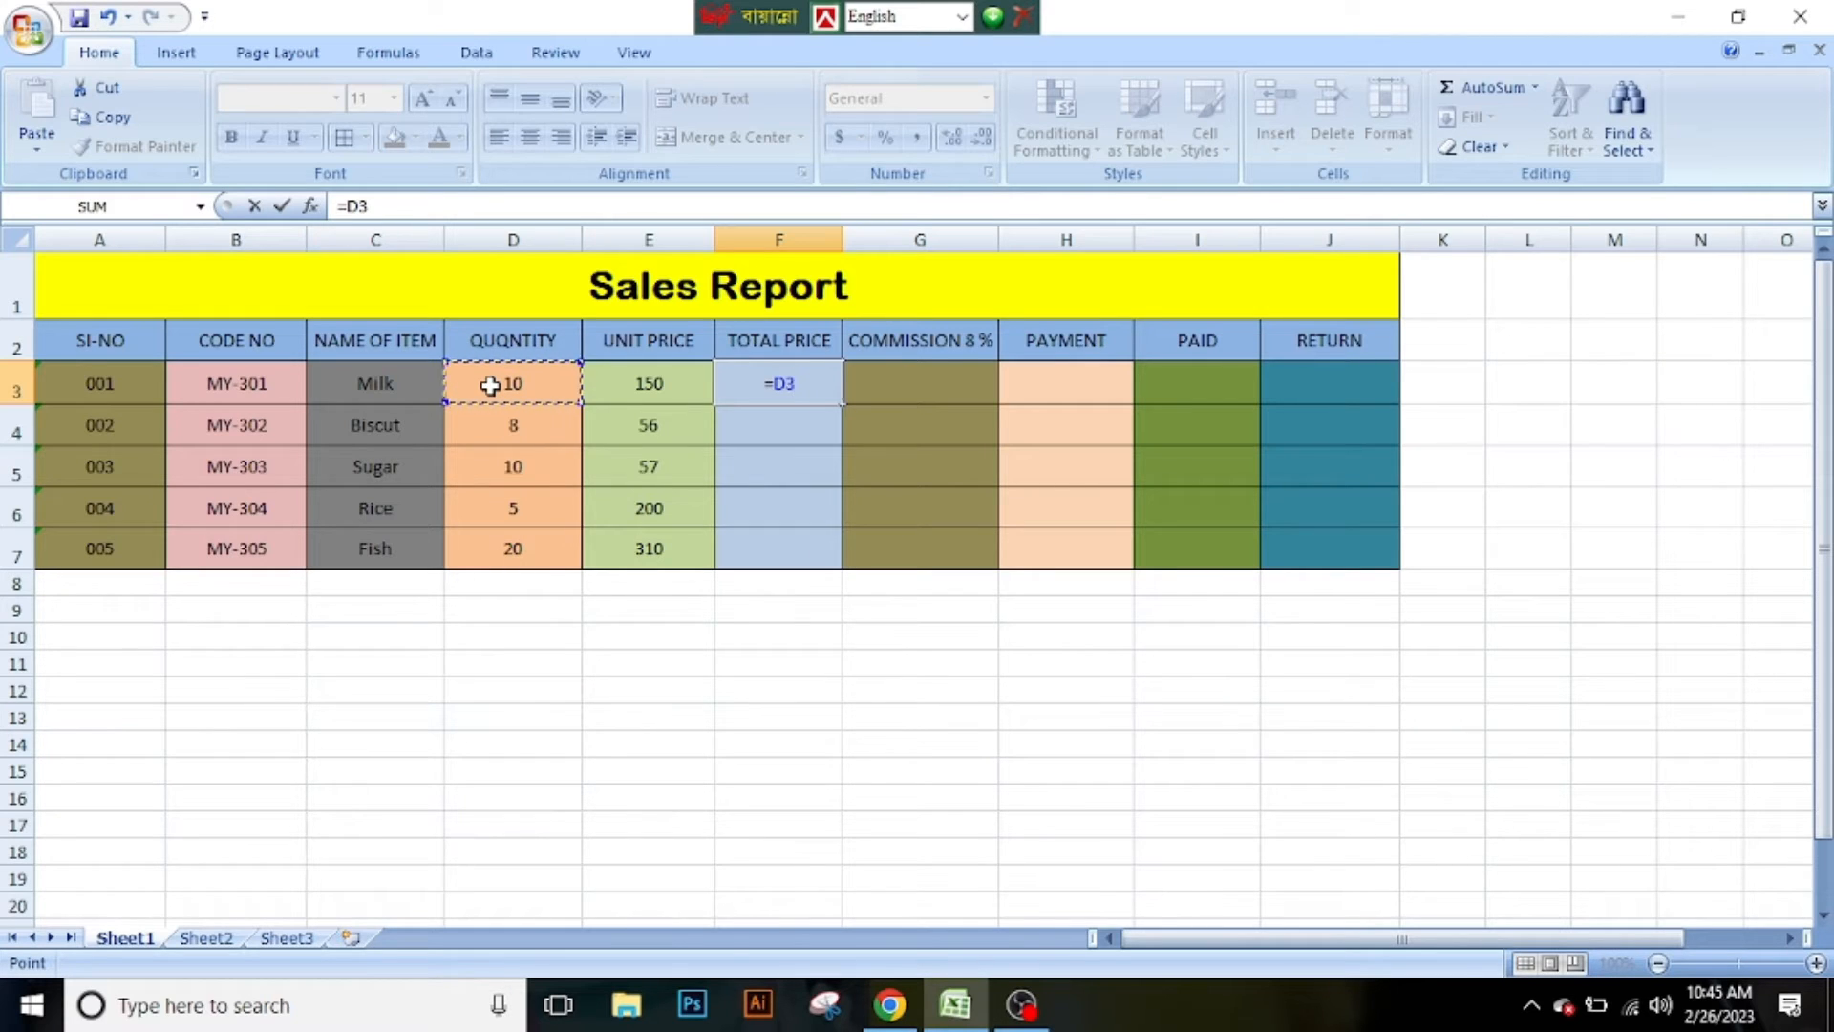
type("*")
left_click(655, 387)
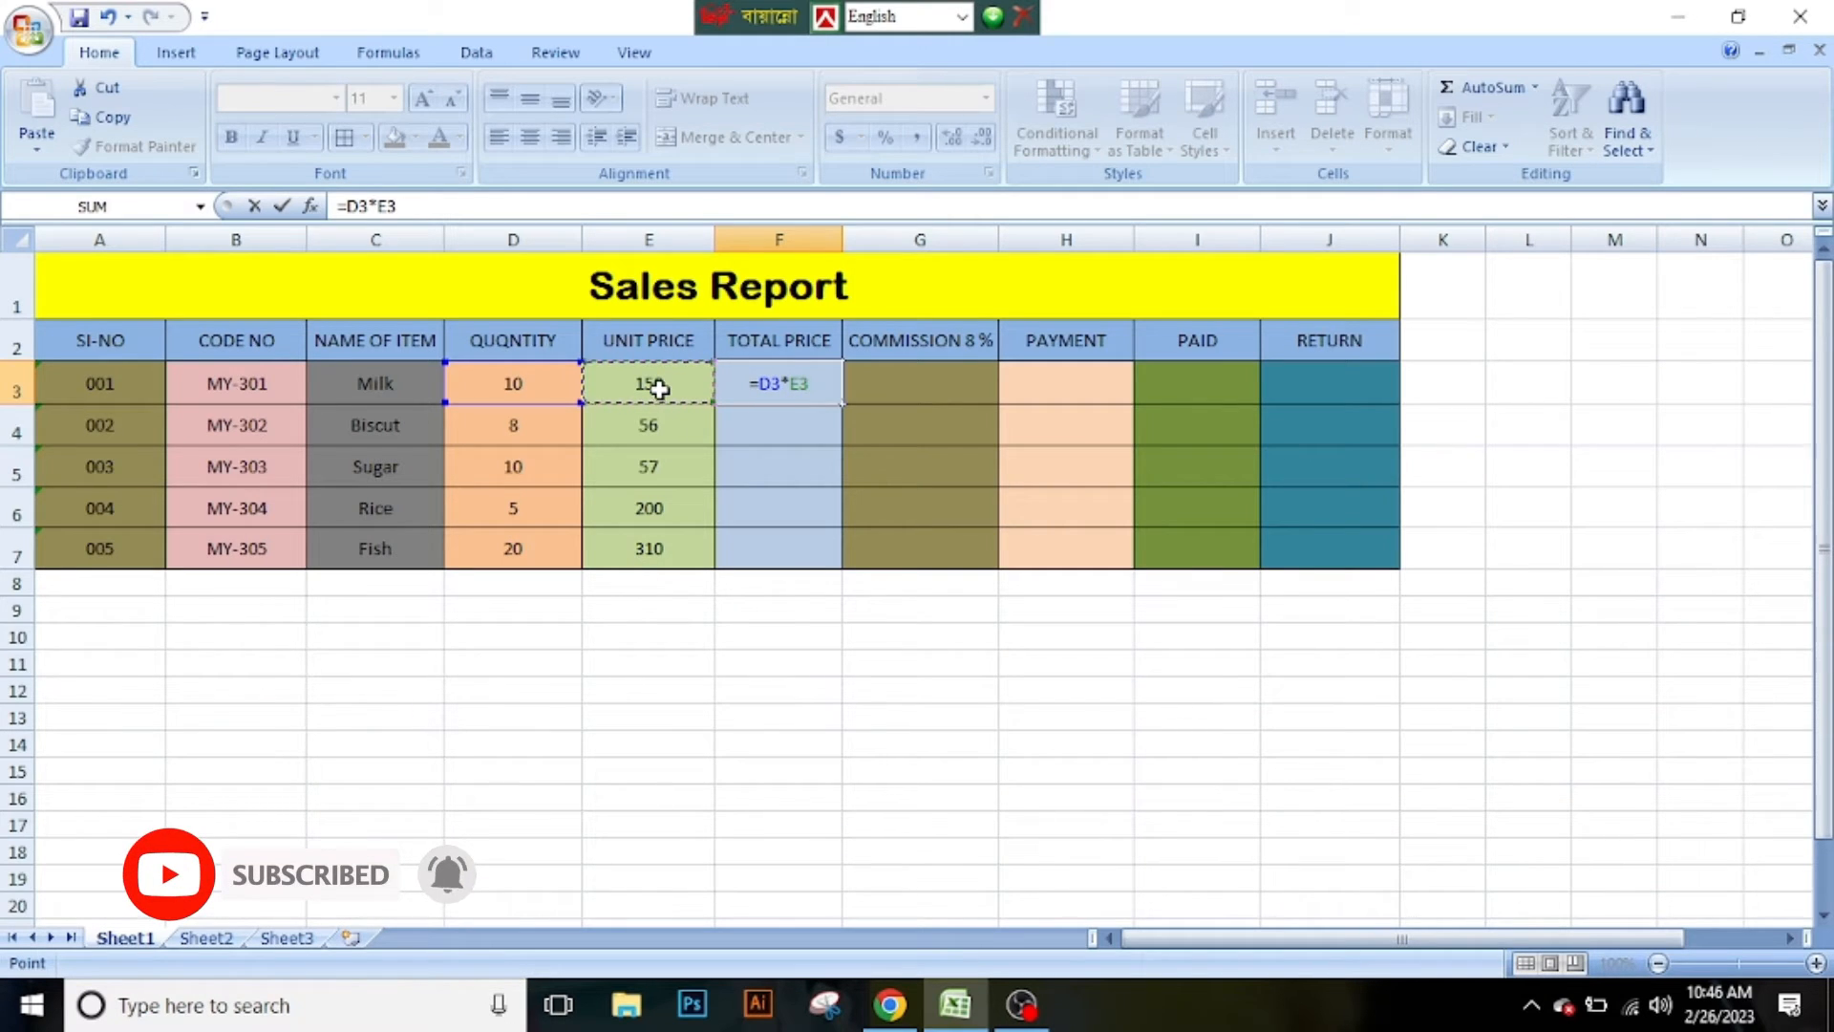
key("Return")
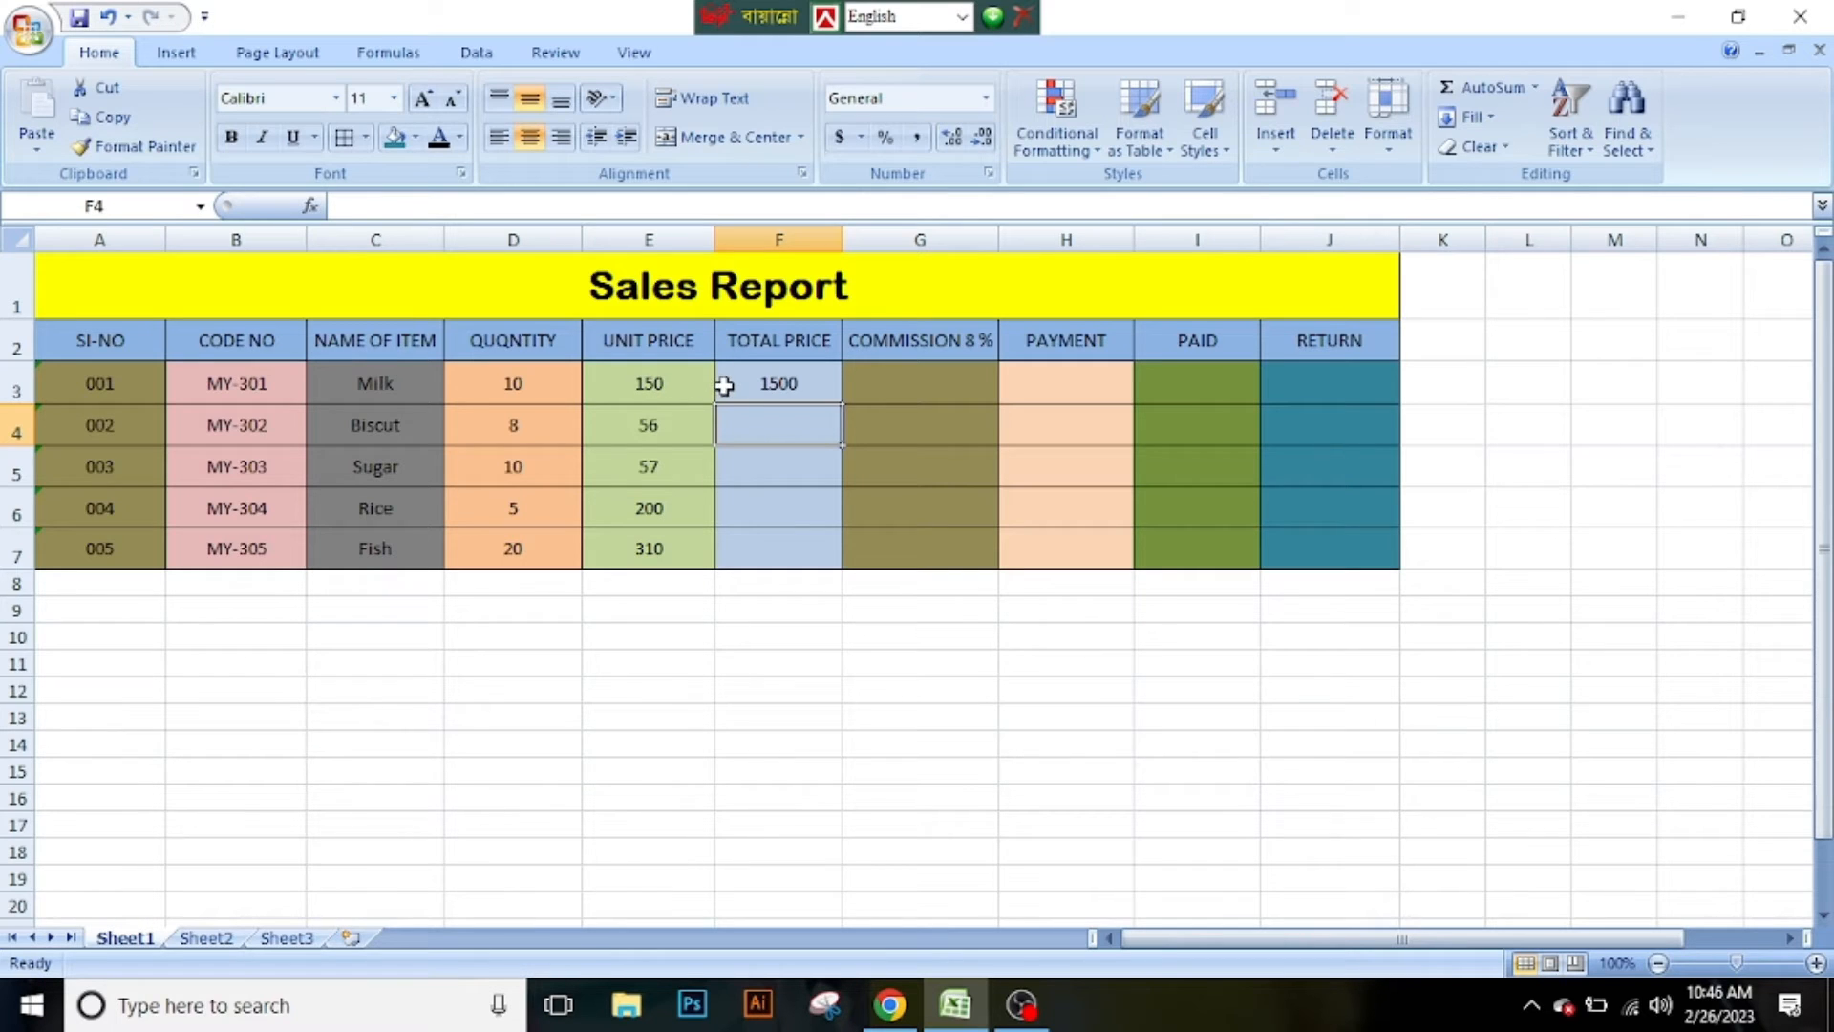
left_click(805, 372)
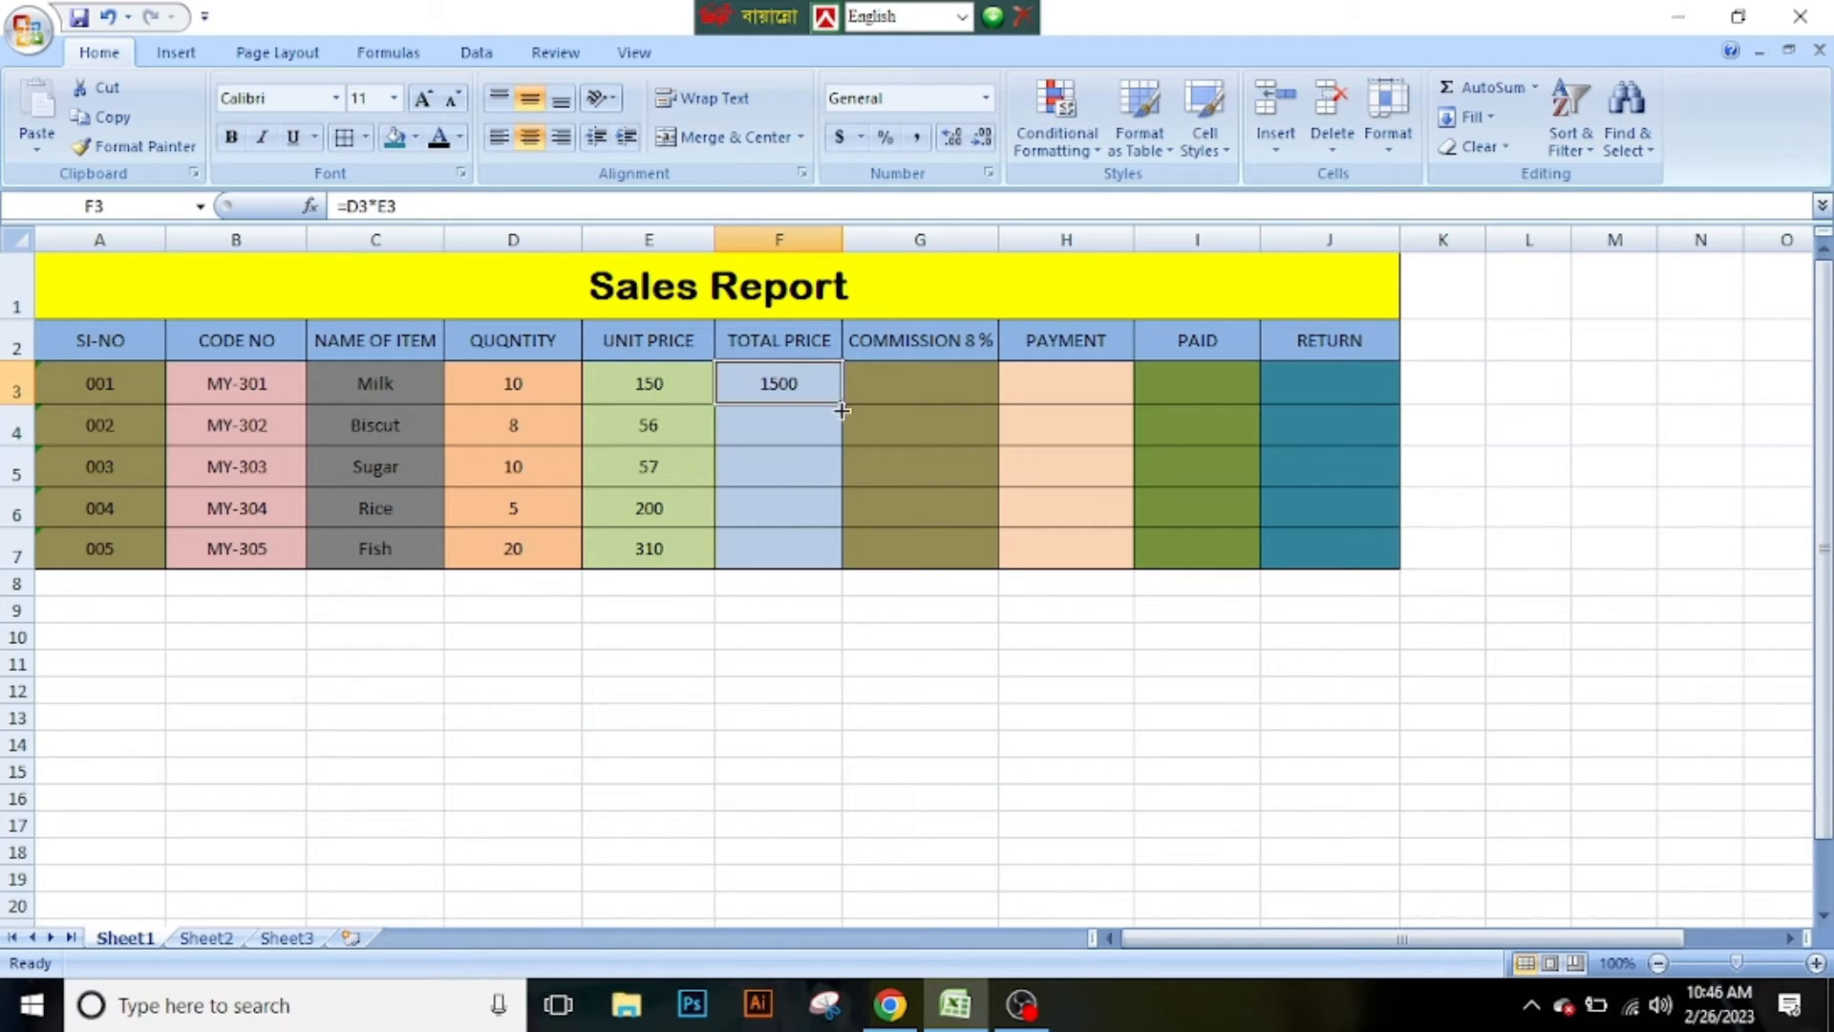
left_click_drag(842, 405, 834, 556)
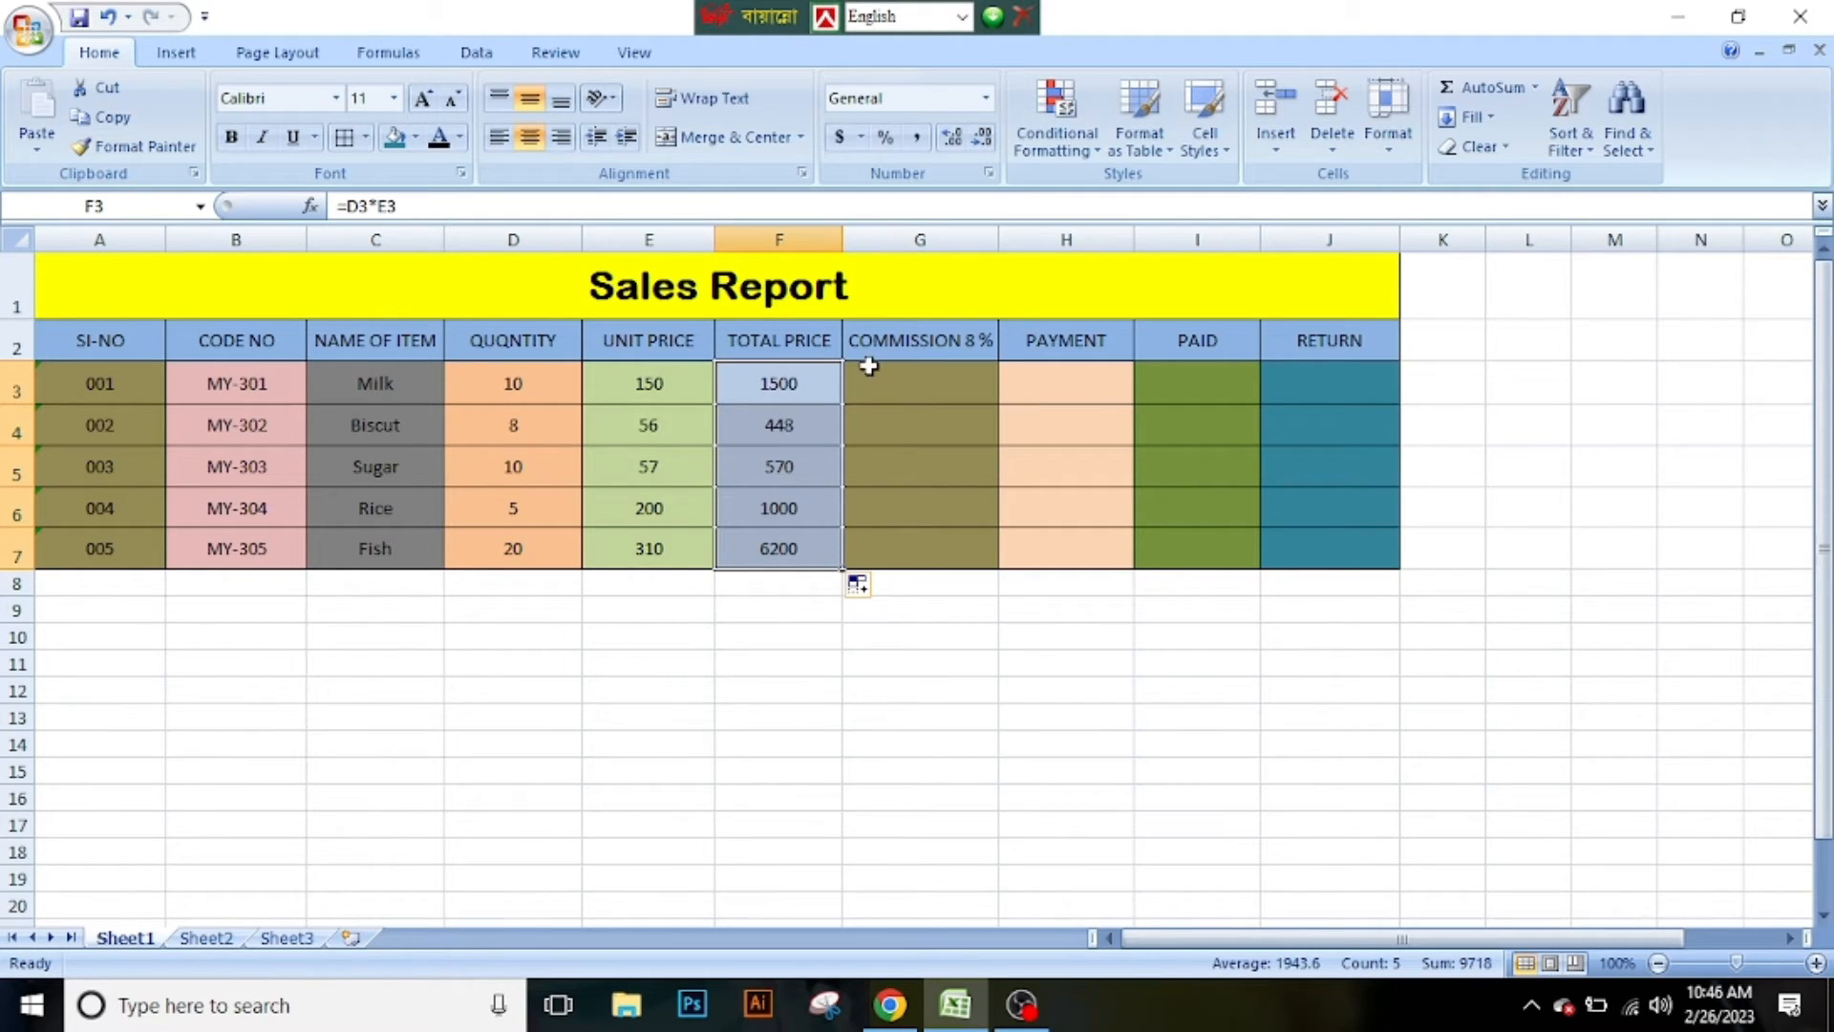
Calculate the commission in G3 with =F3*8% and fill the formula down to G7, checking the filled cells.
left_click(943, 383)
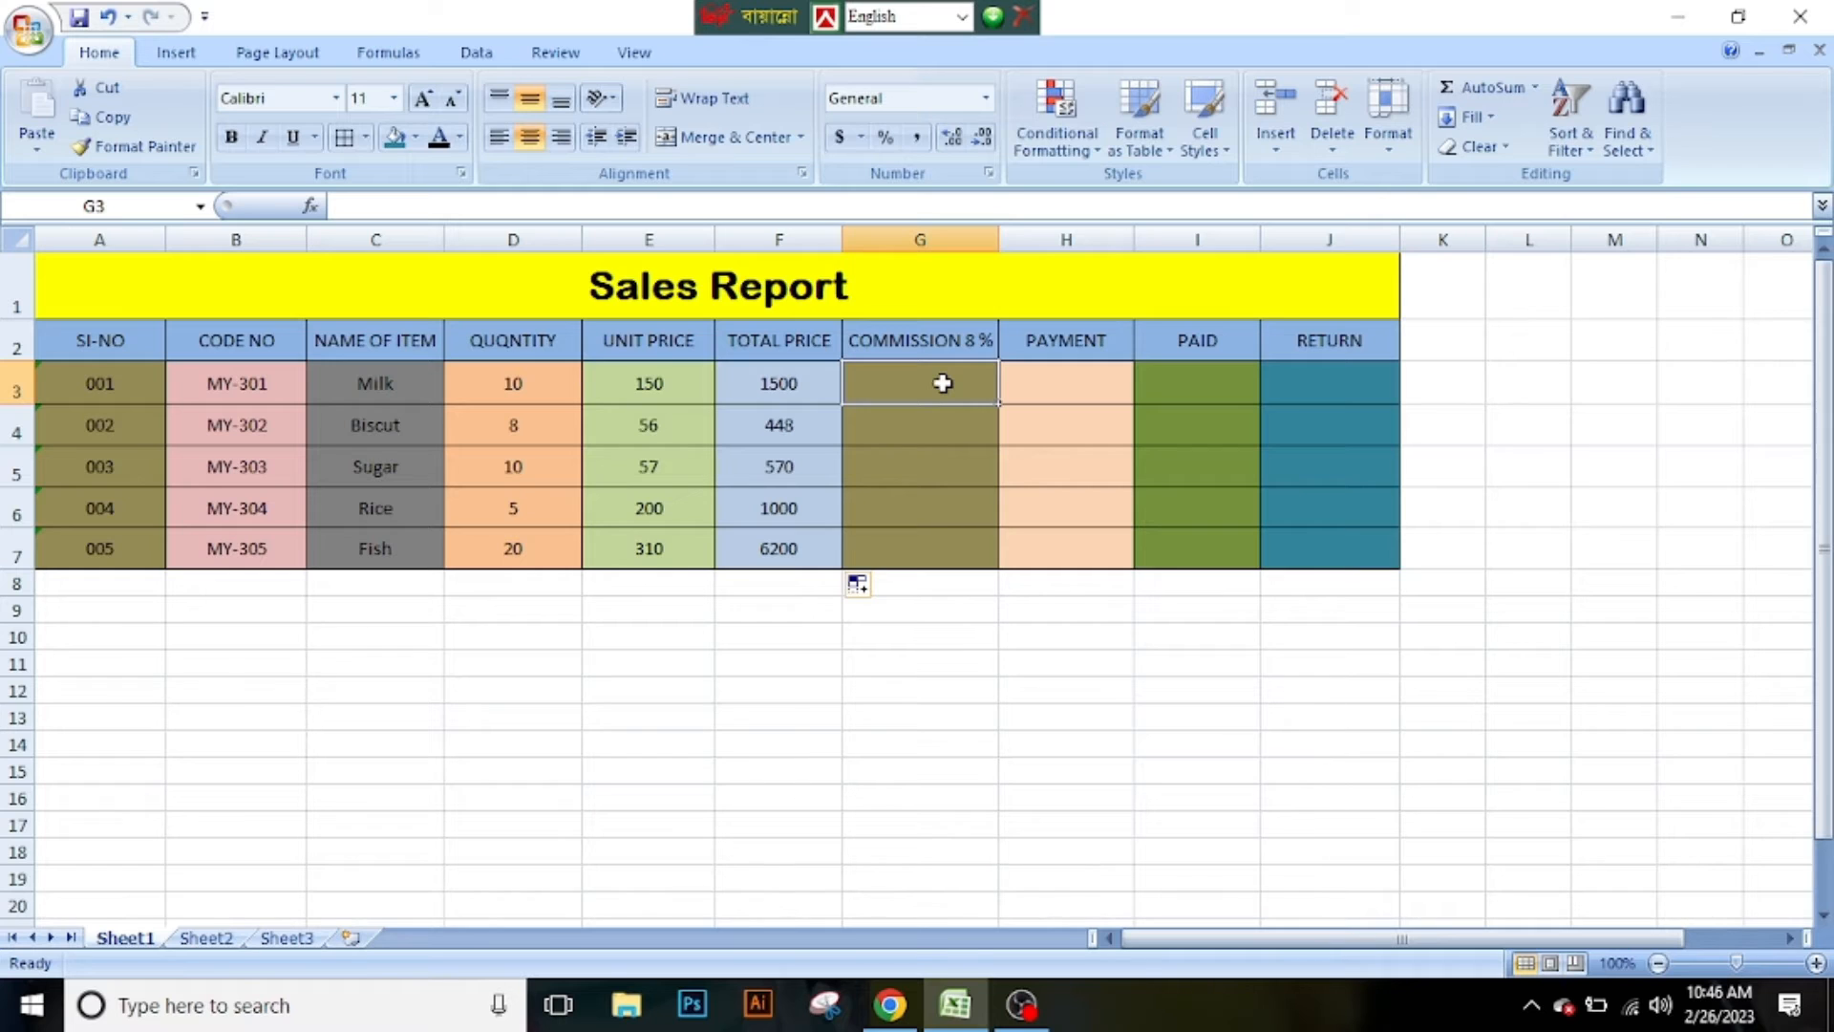
type("=")
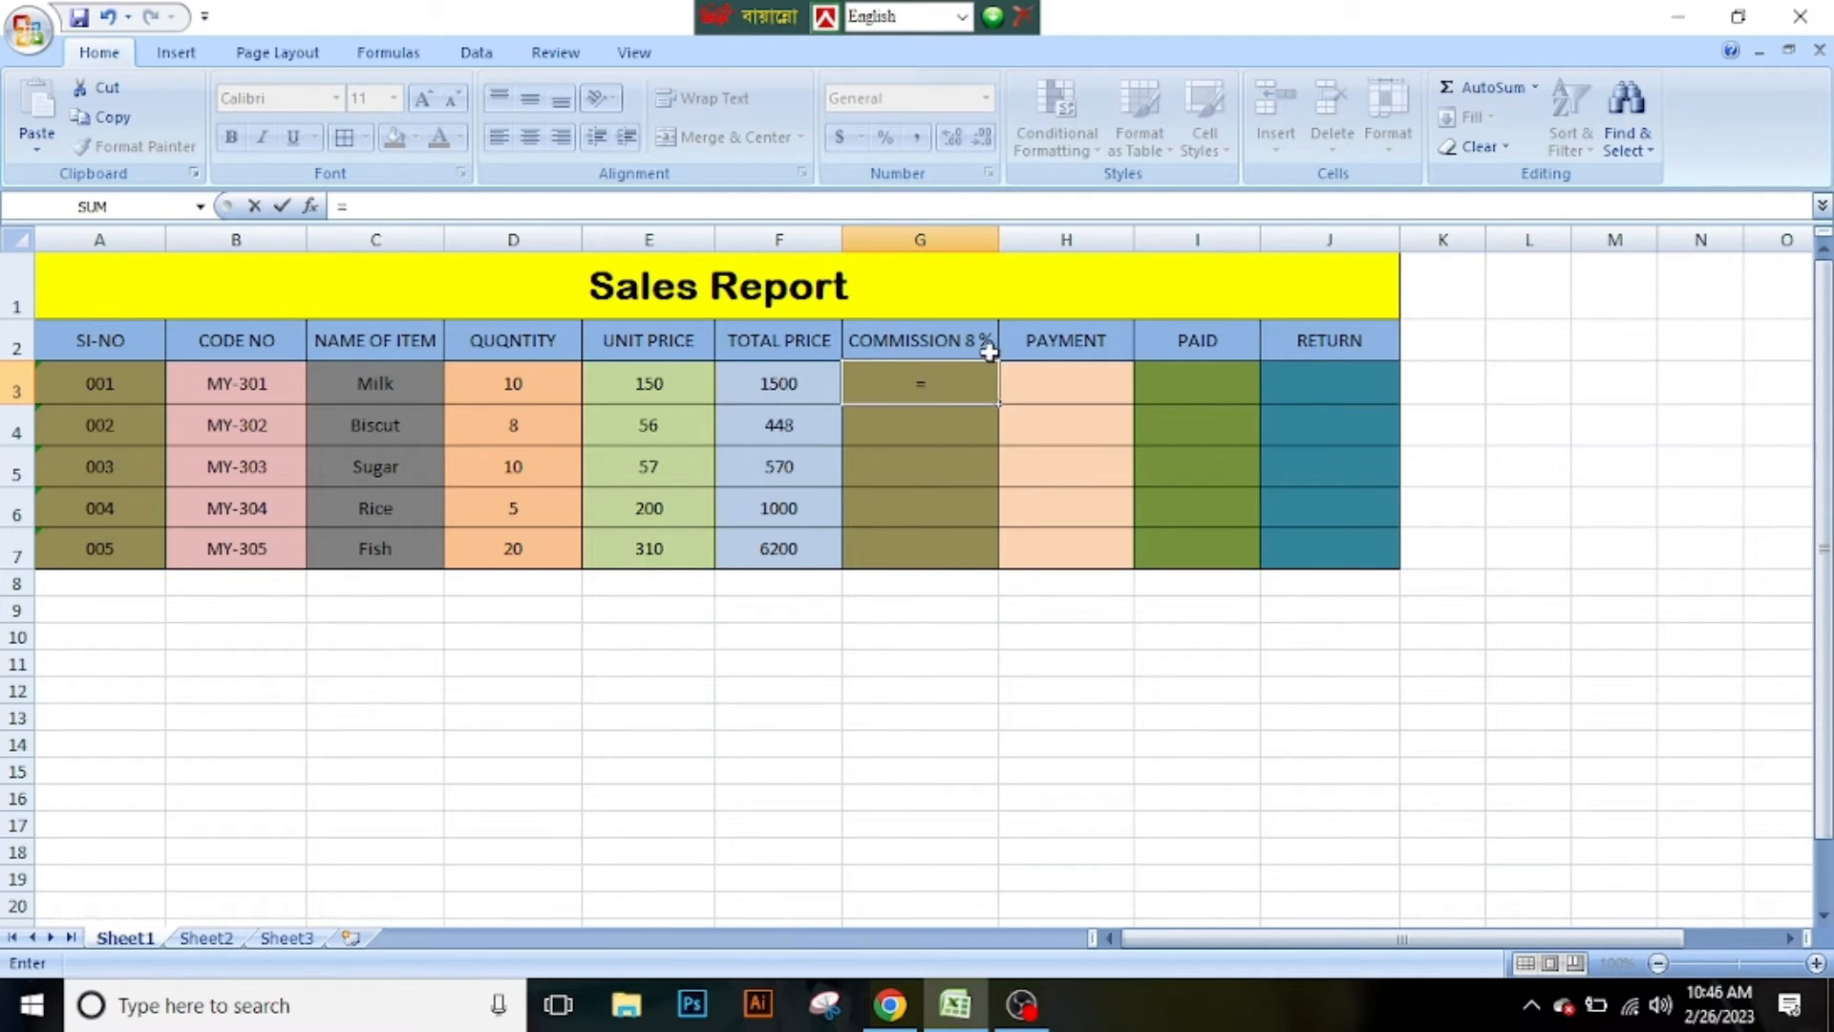
left_click(783, 387)
type("*8%")
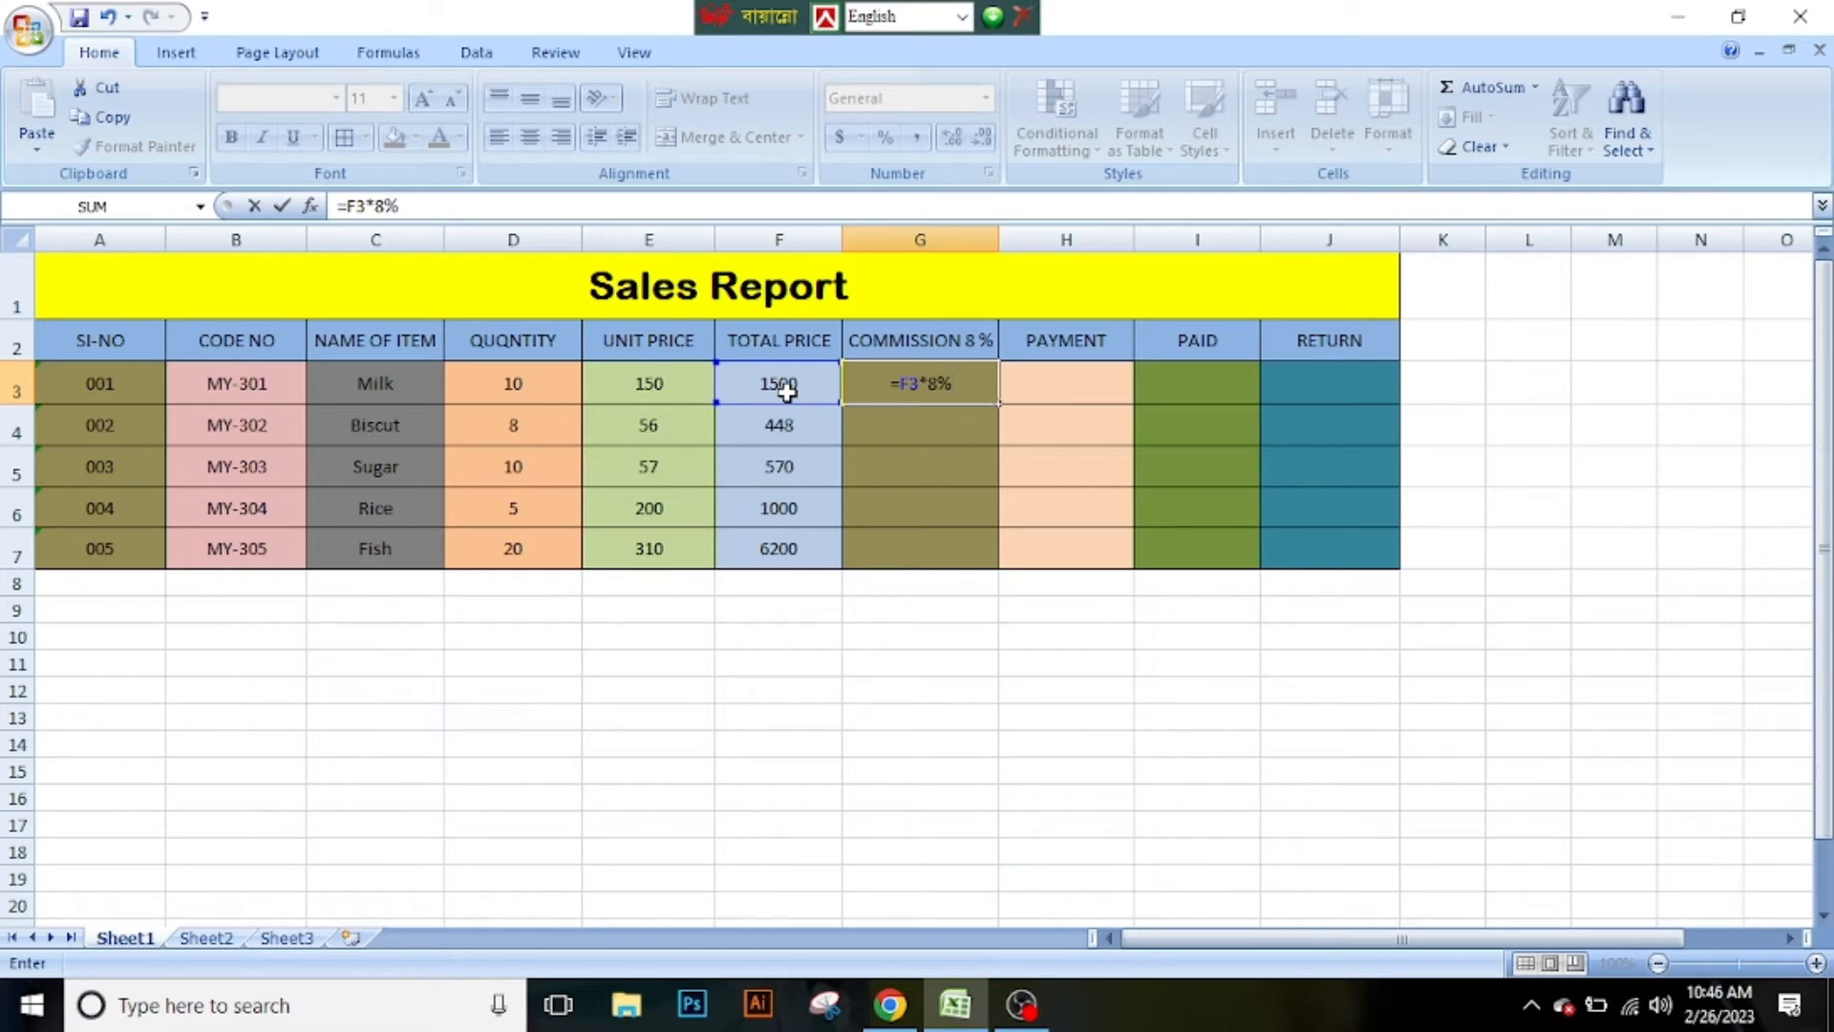
key("Return")
left_click(941, 385)
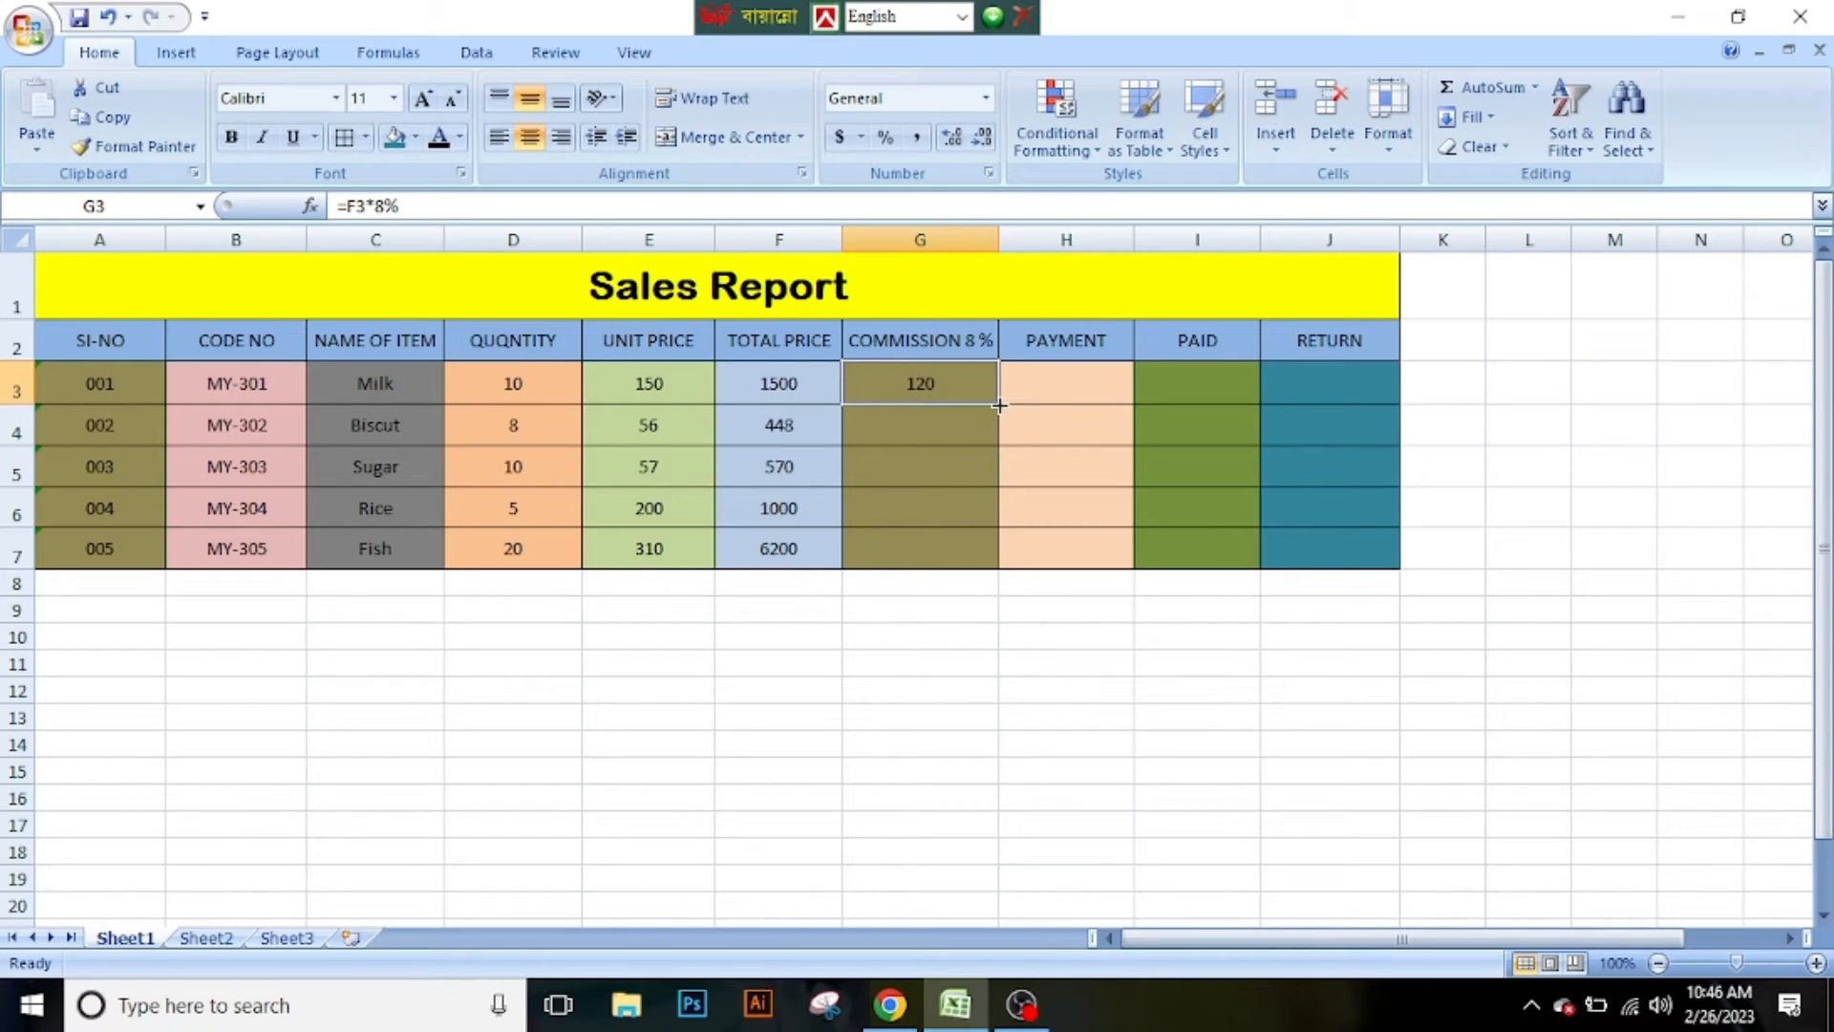
left_click_drag(999, 405, 994, 552)
left_click(949, 422)
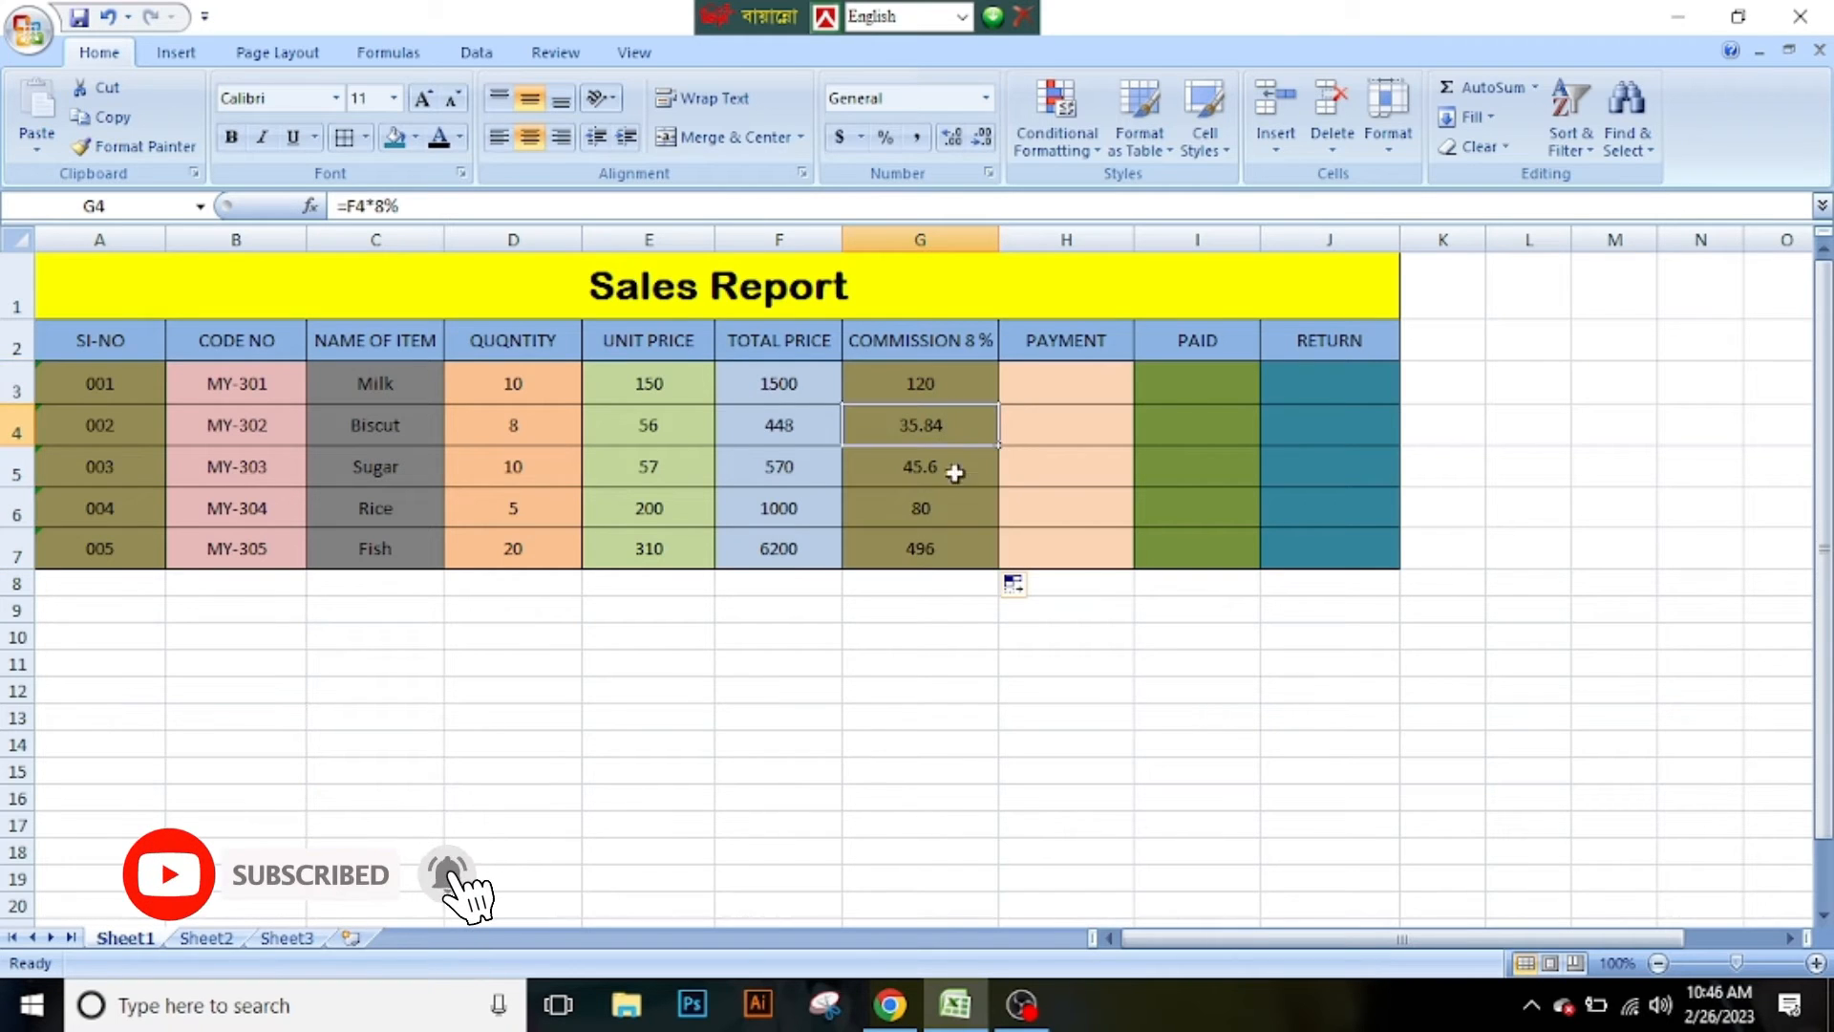
left_click(954, 471)
left_click(951, 544)
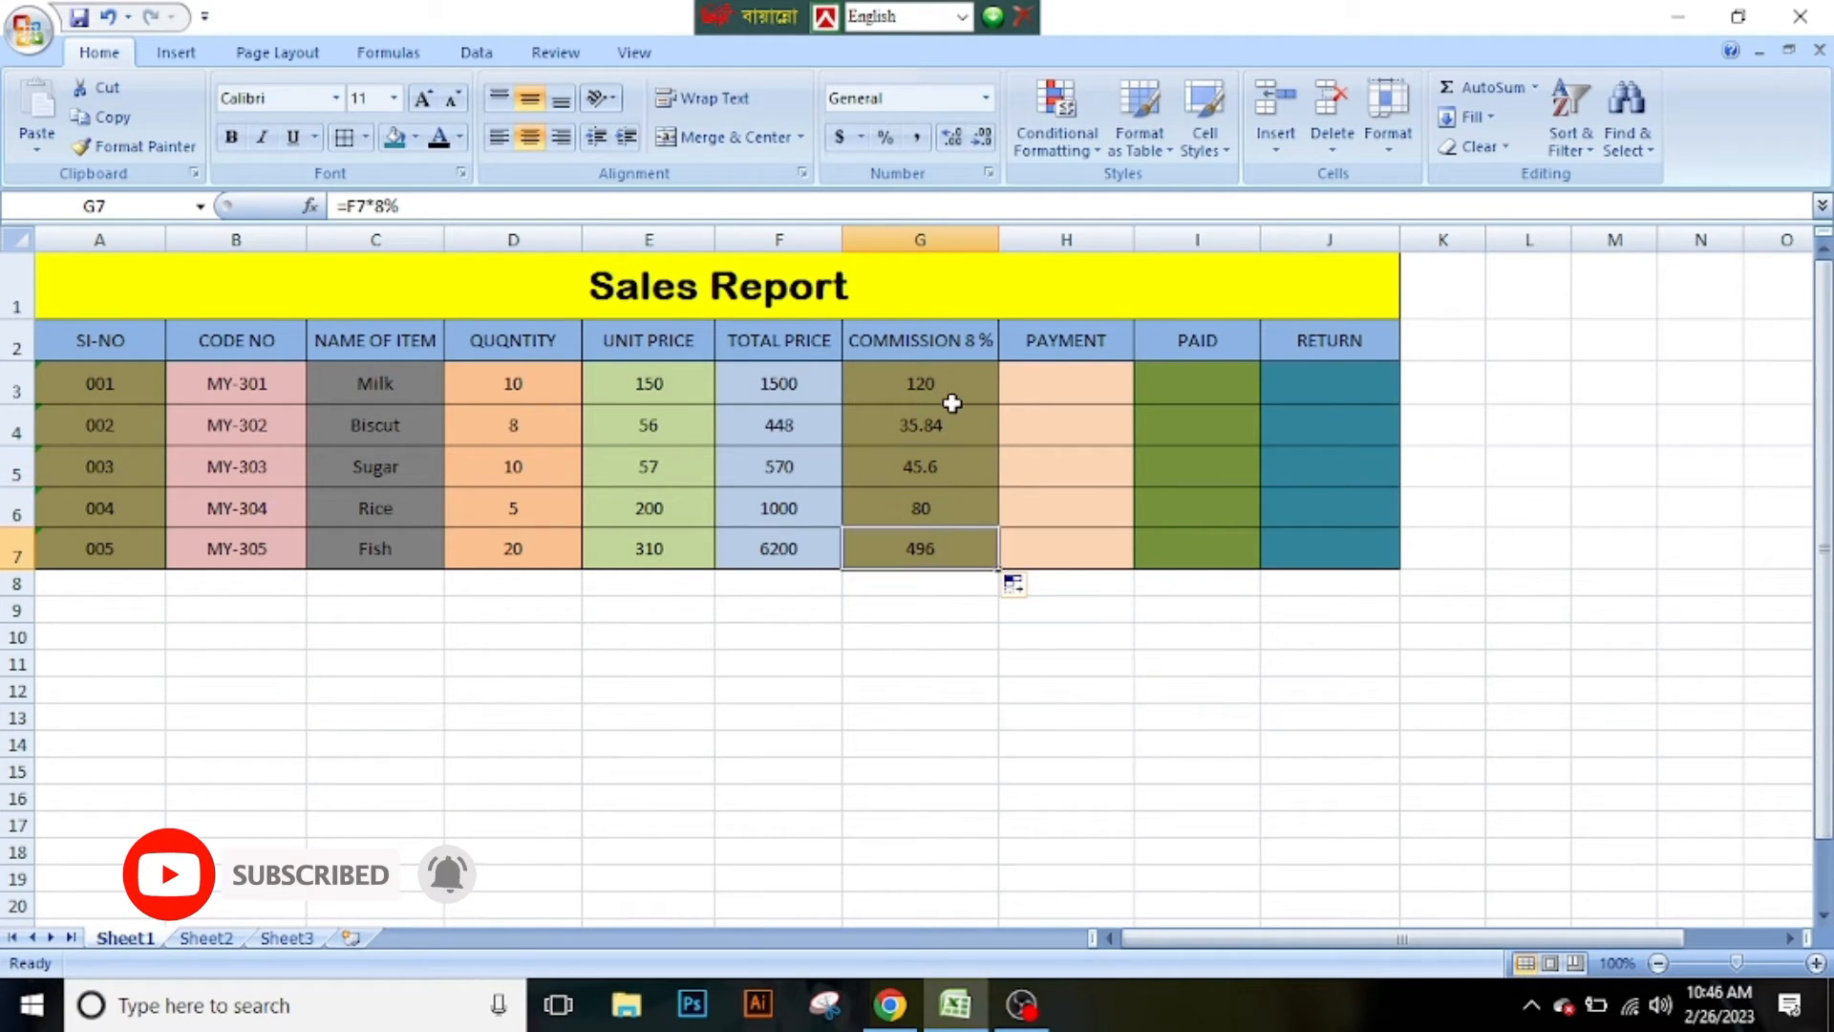
Calculate the payment in H3 as total price minus commission with =F3-G3 and fill the formula down to H7.
left_click(1062, 346)
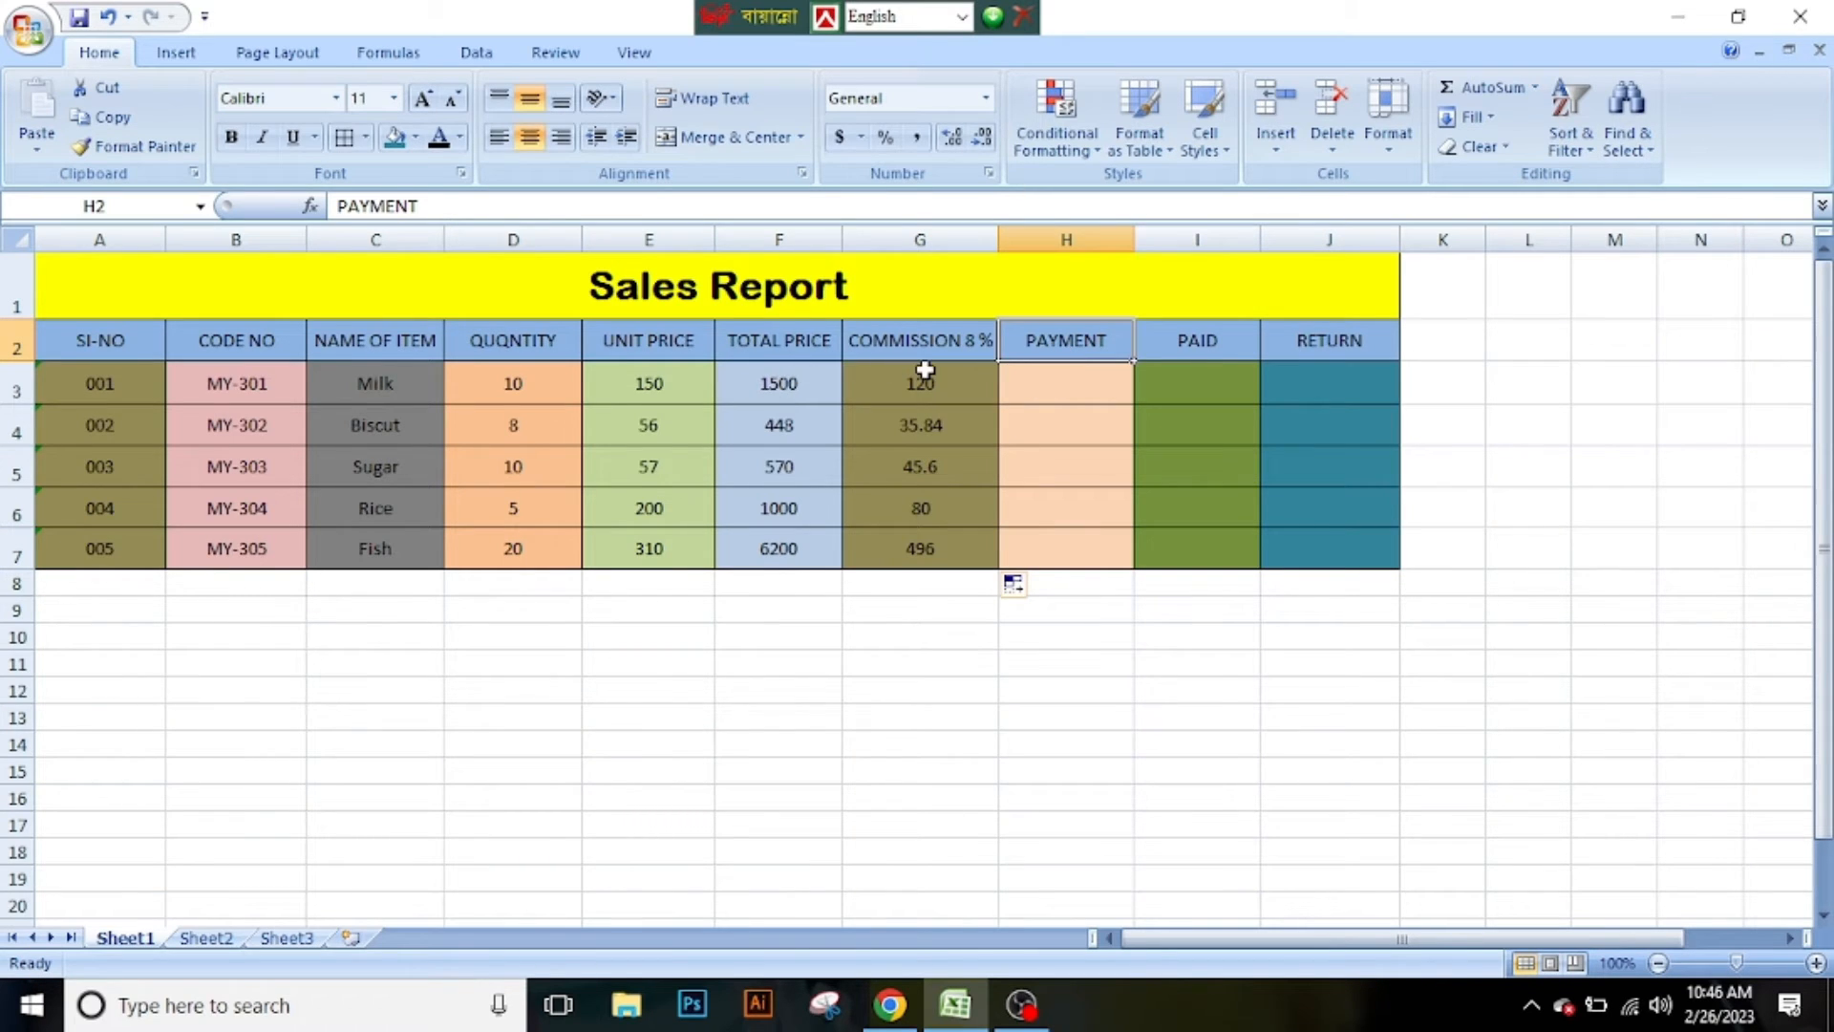
left_click_drag(925, 379, 932, 549)
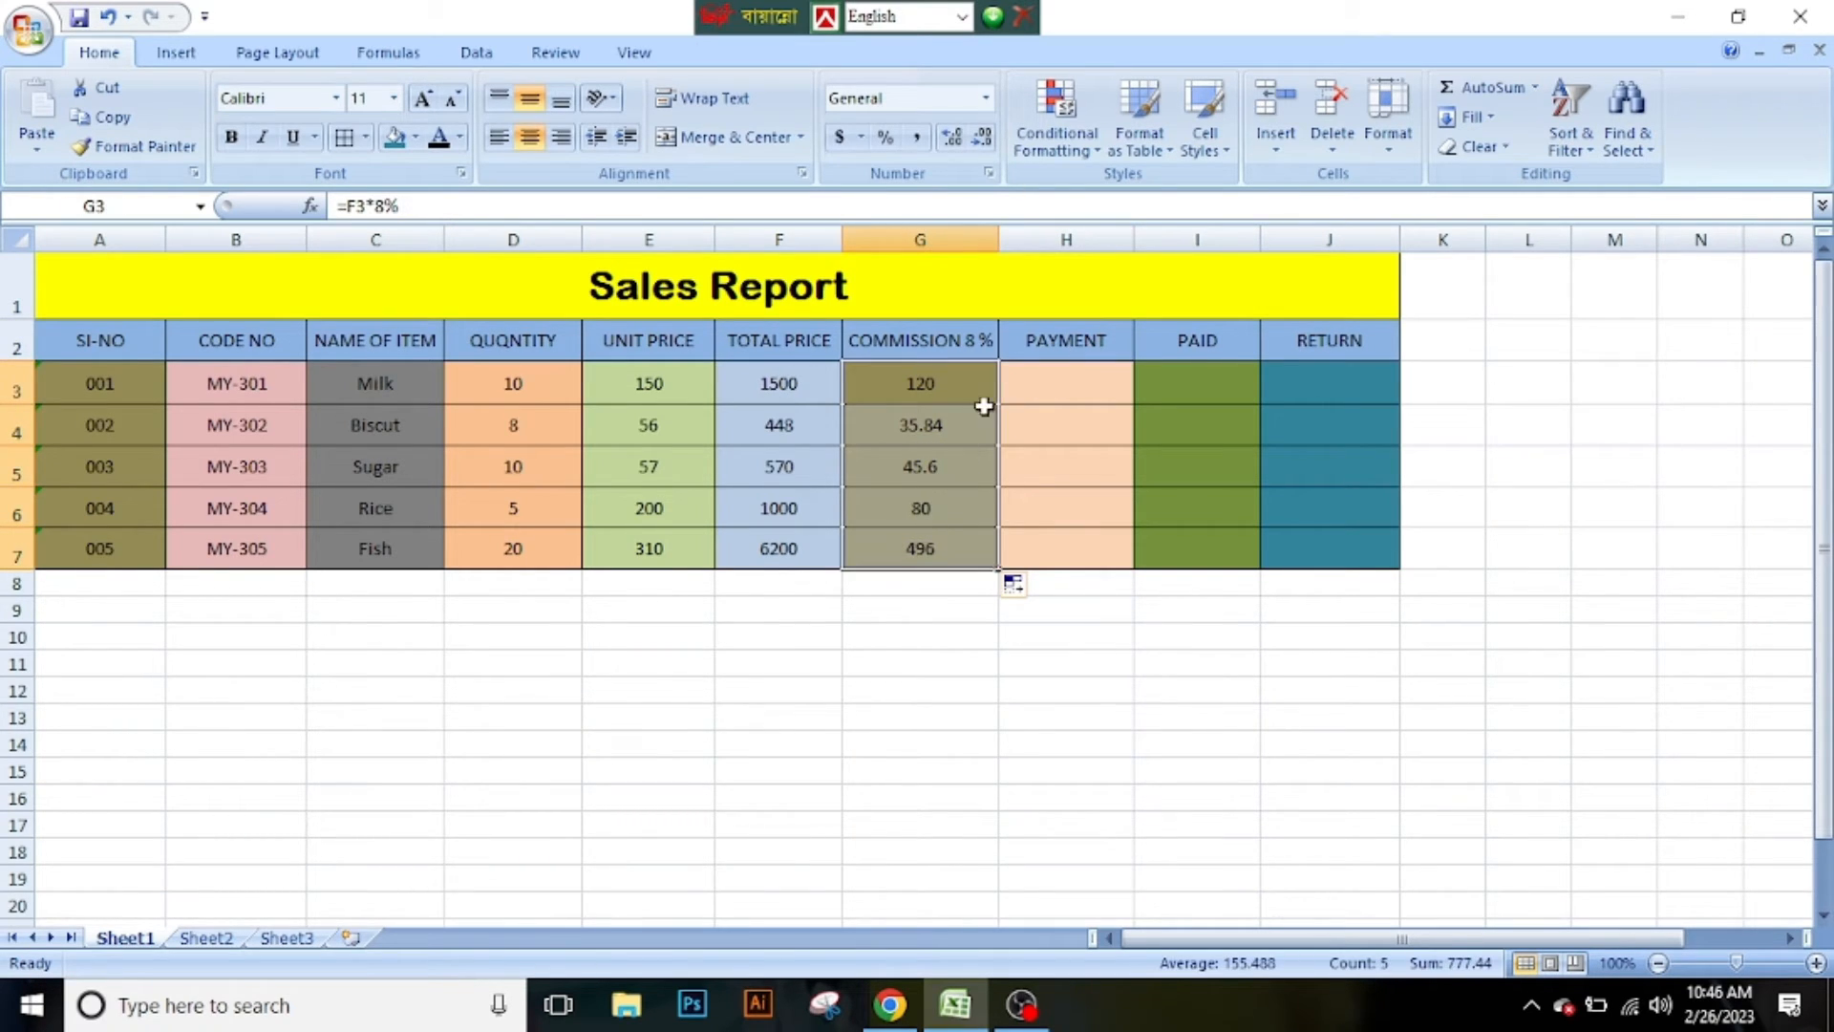
left_click(1043, 374)
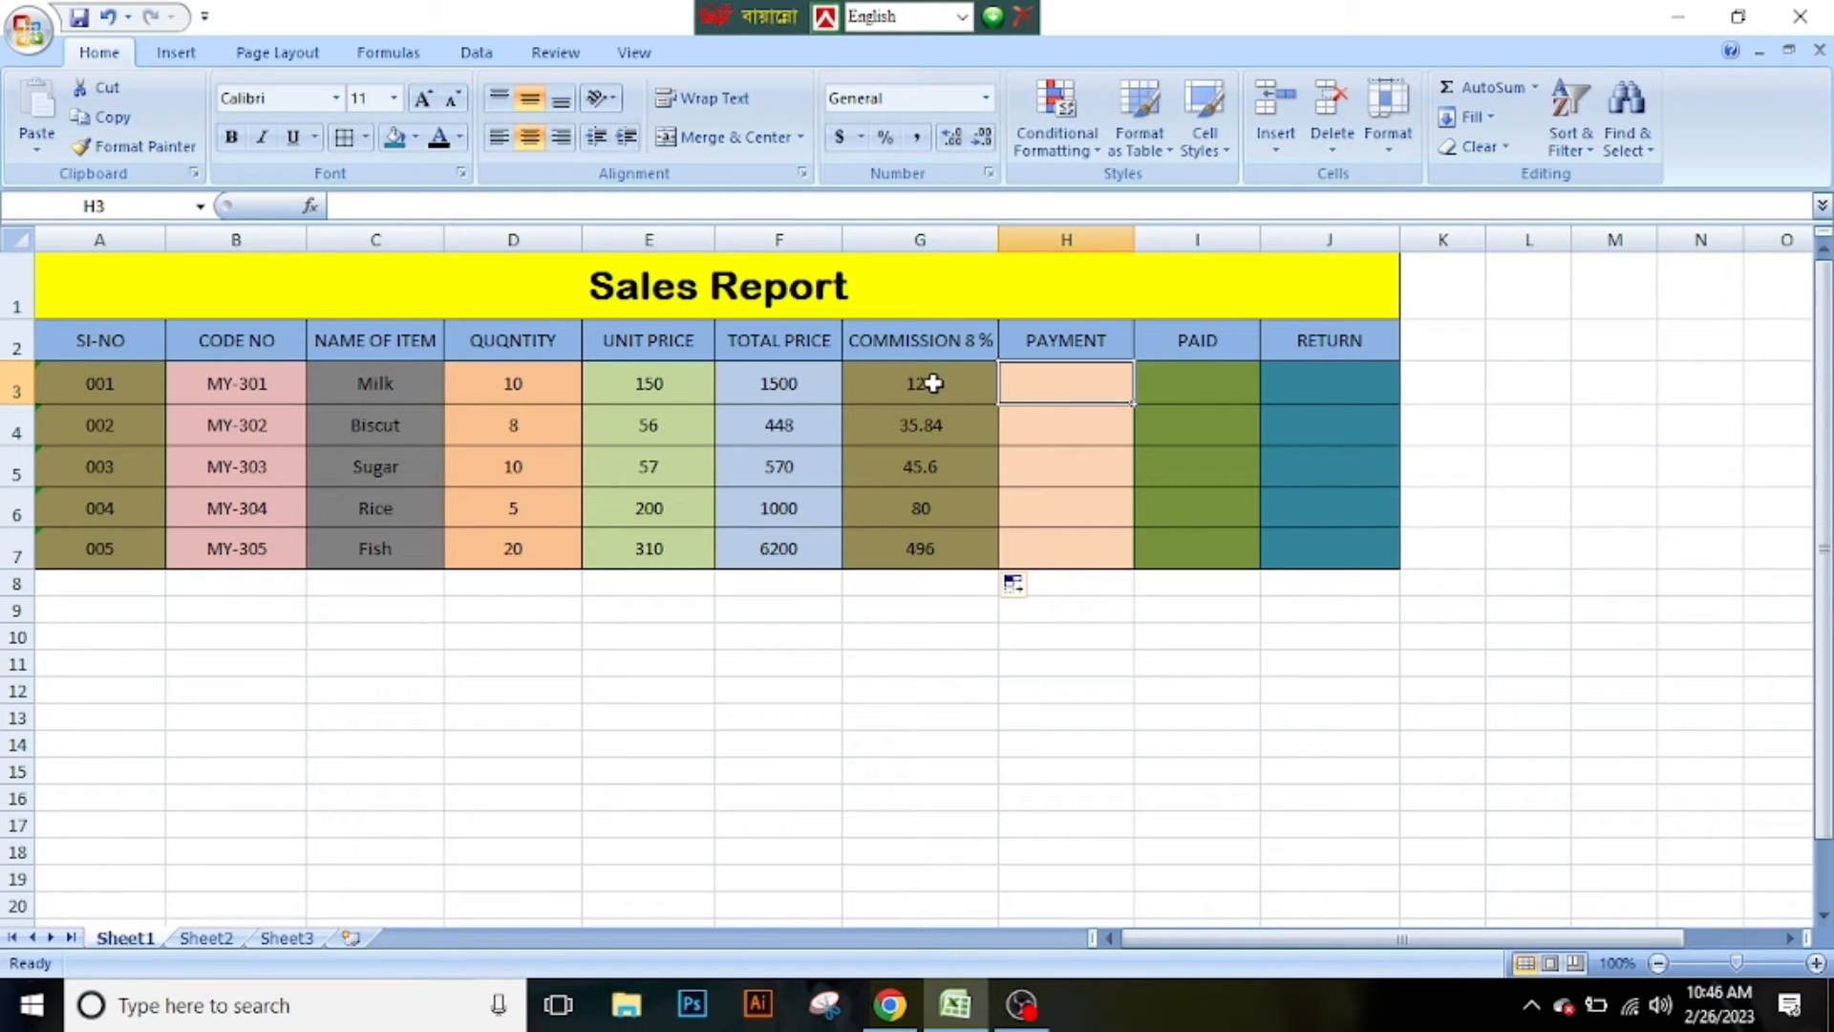
double_click(1065, 387)
type("=")
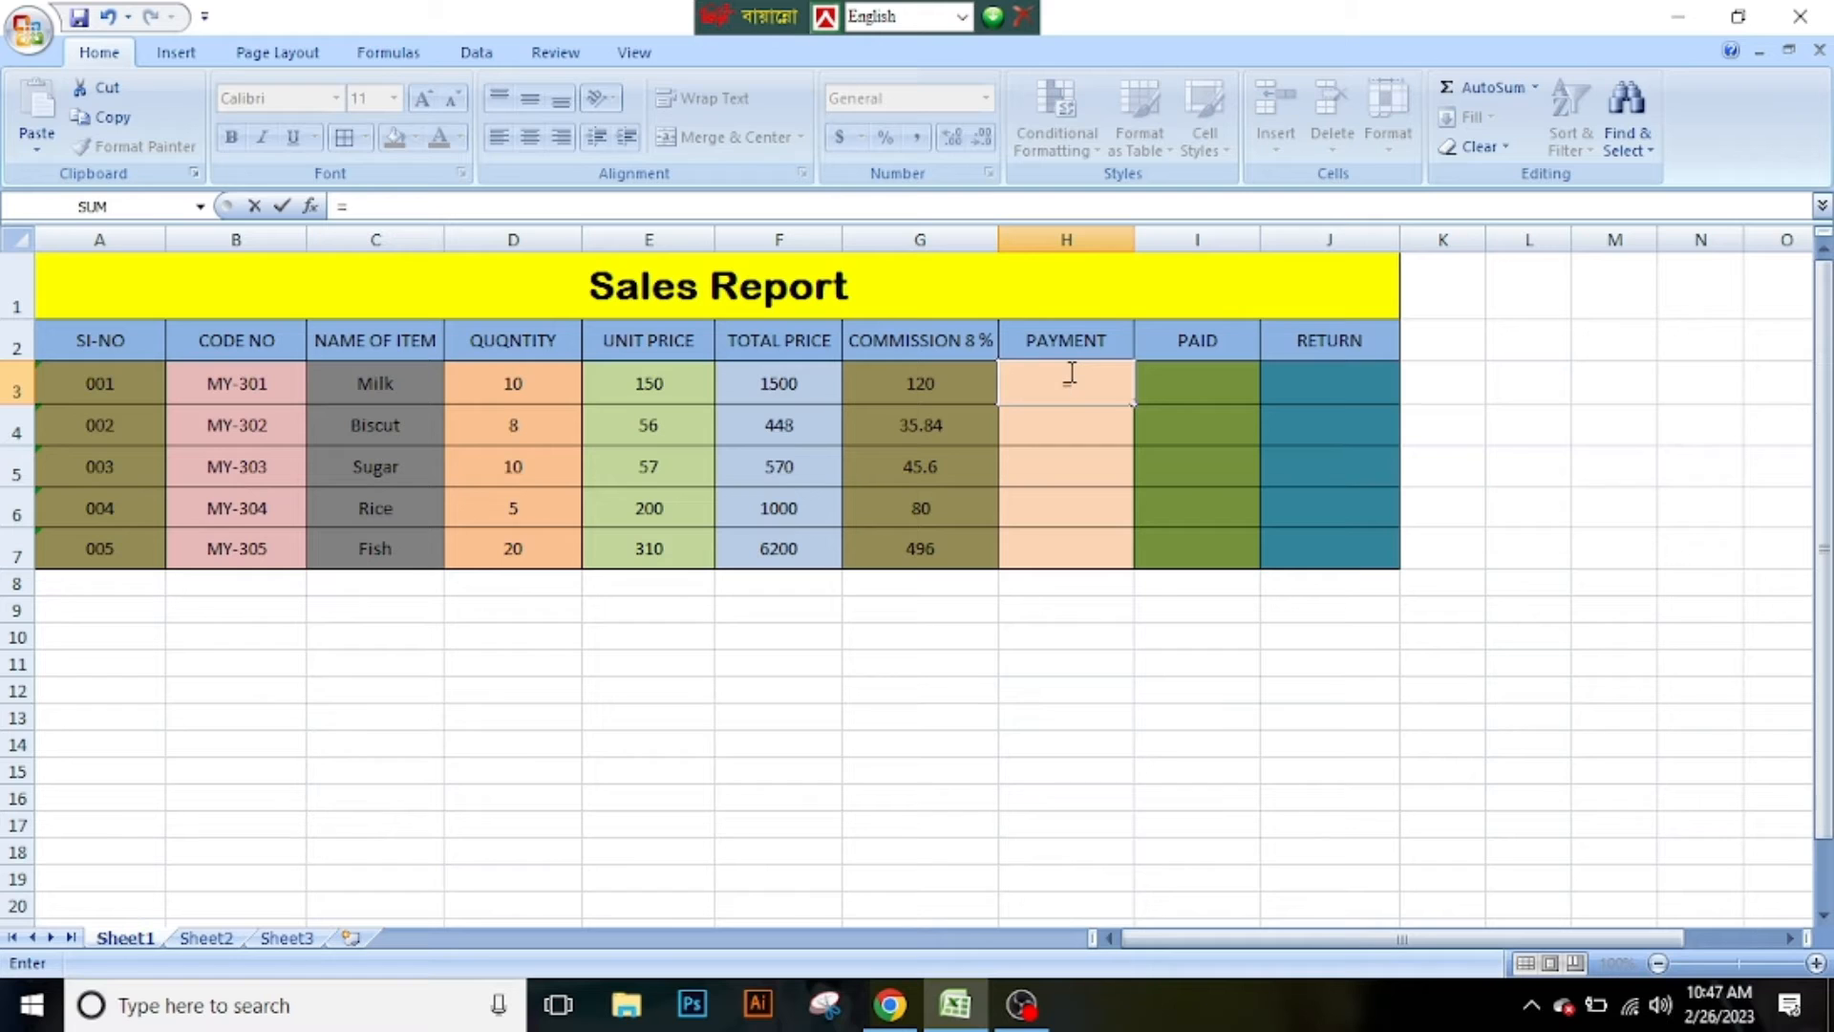
left_click(792, 385)
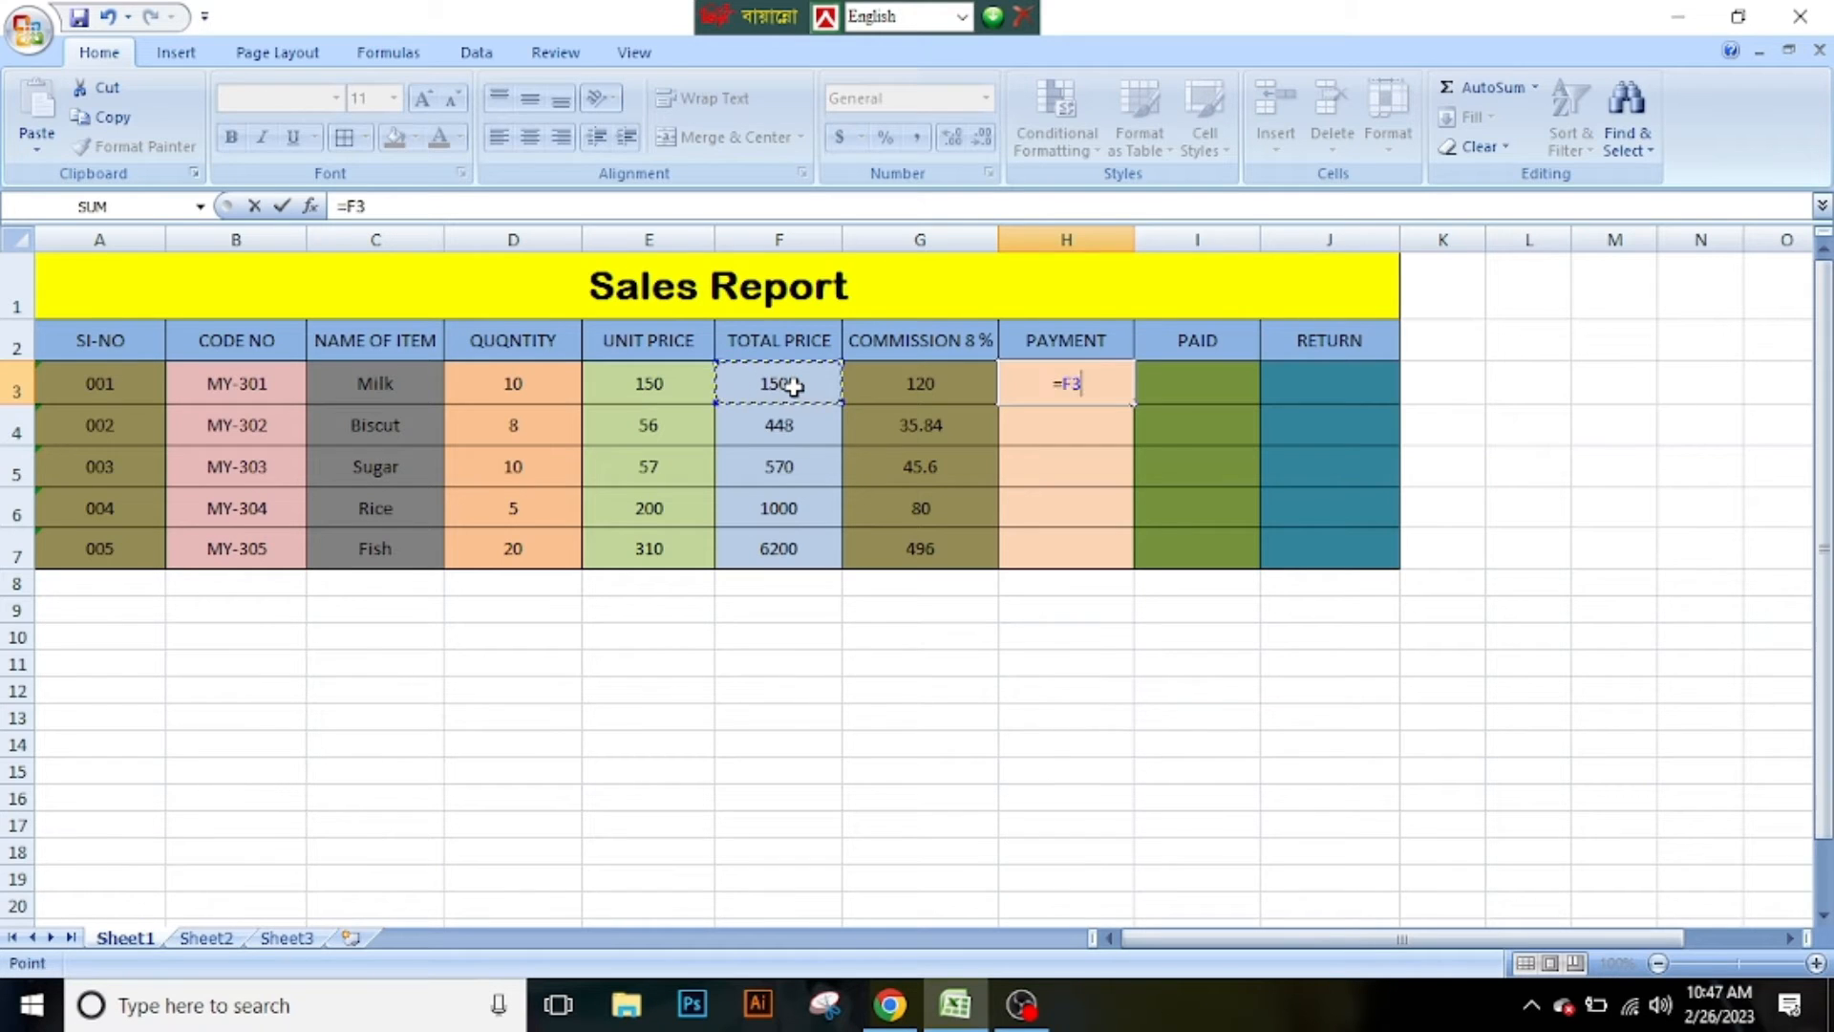
type("-")
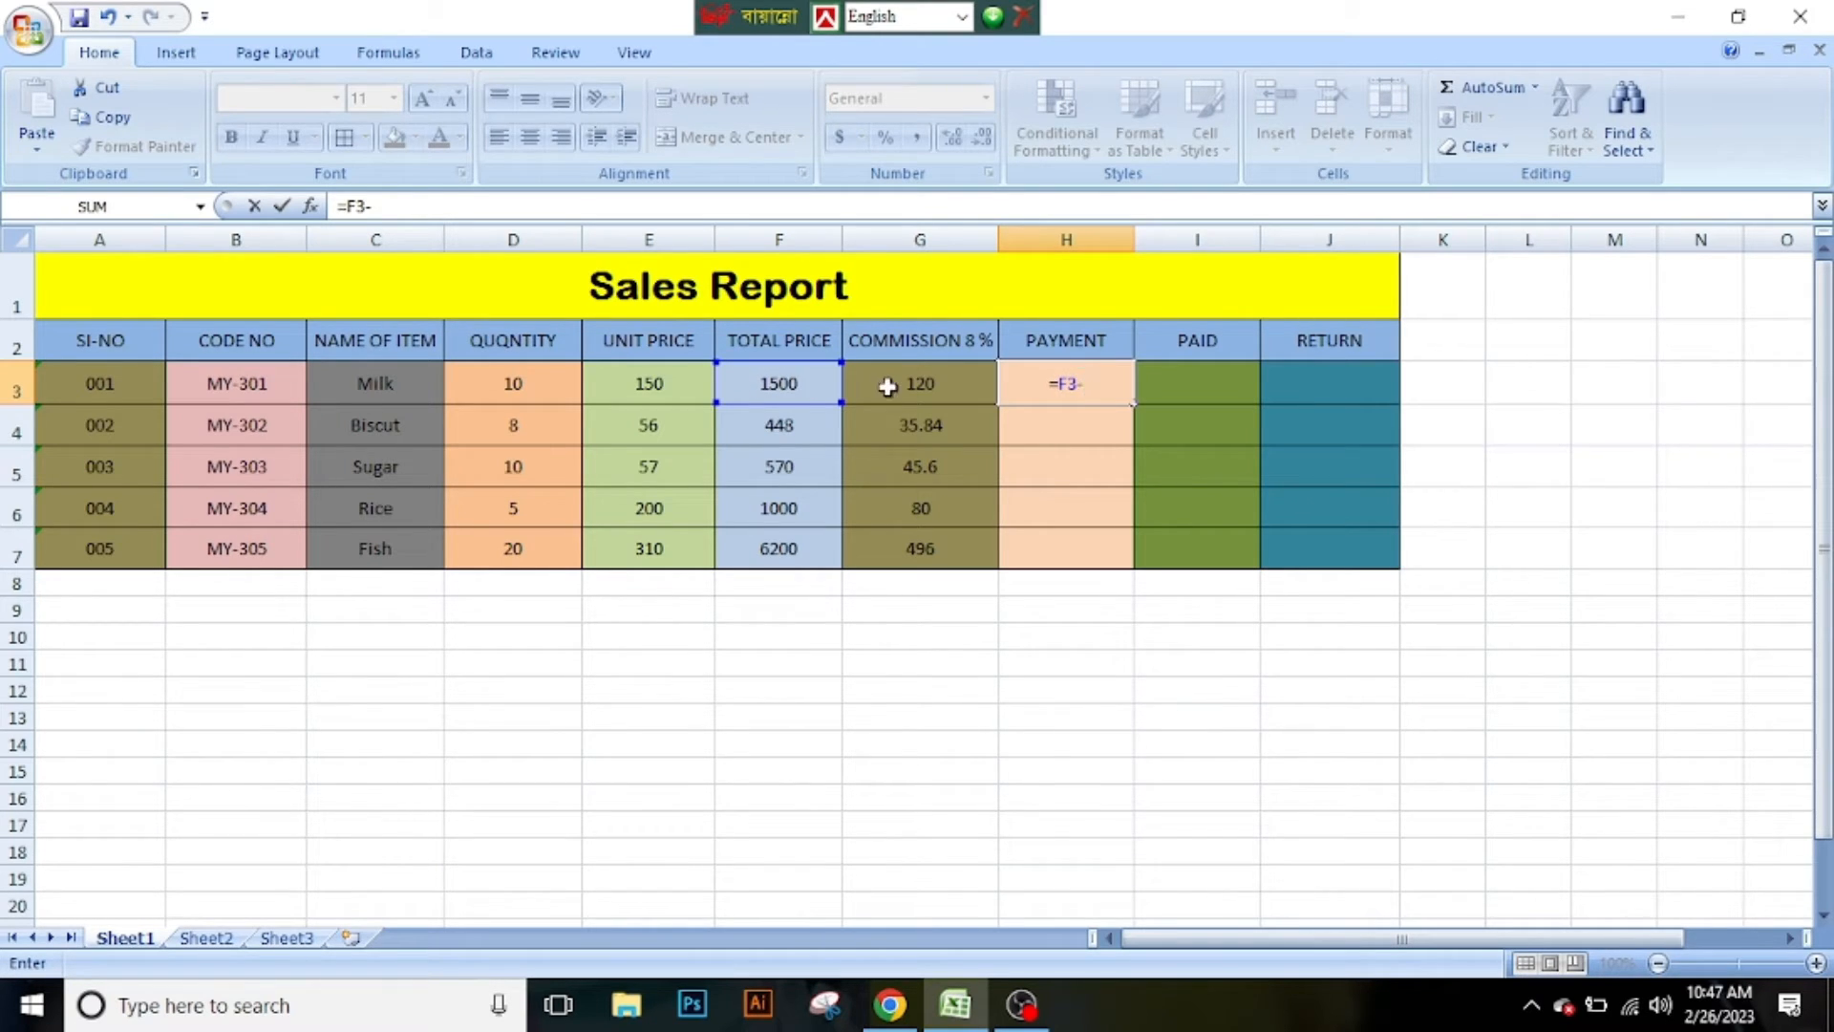
left_click(939, 375)
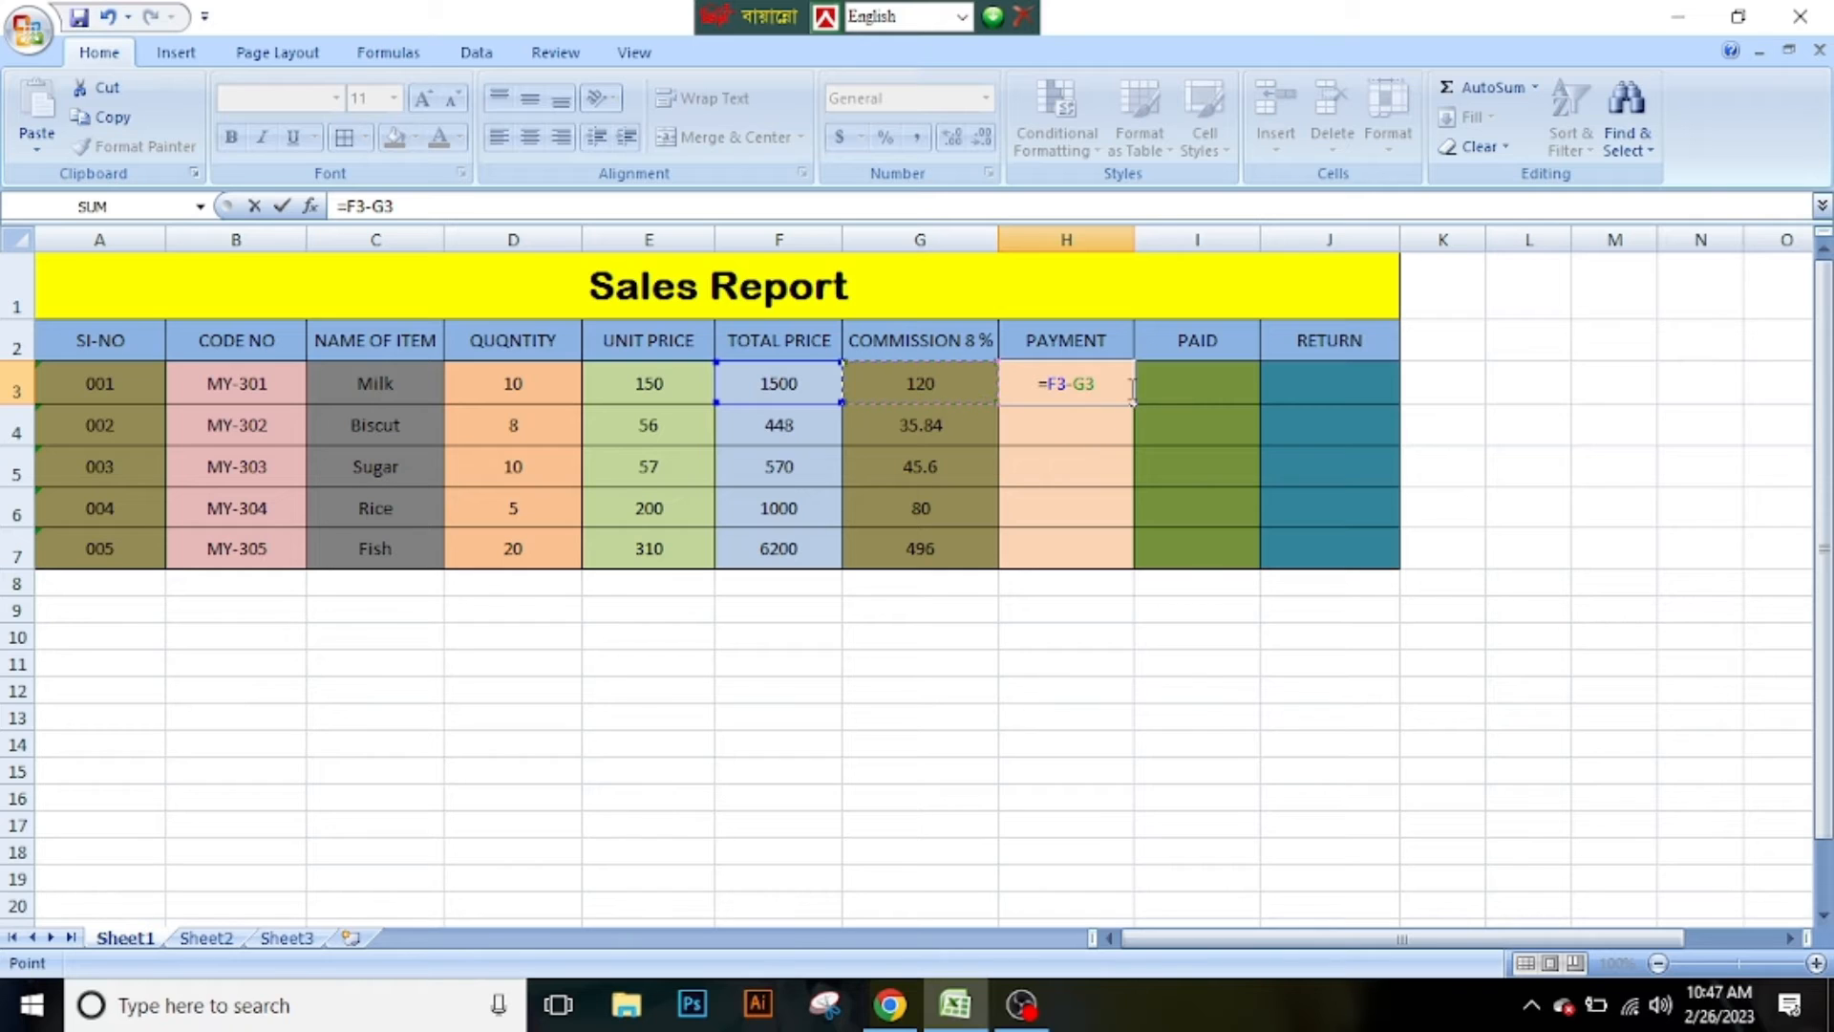
key("Return")
left_click(1098, 384)
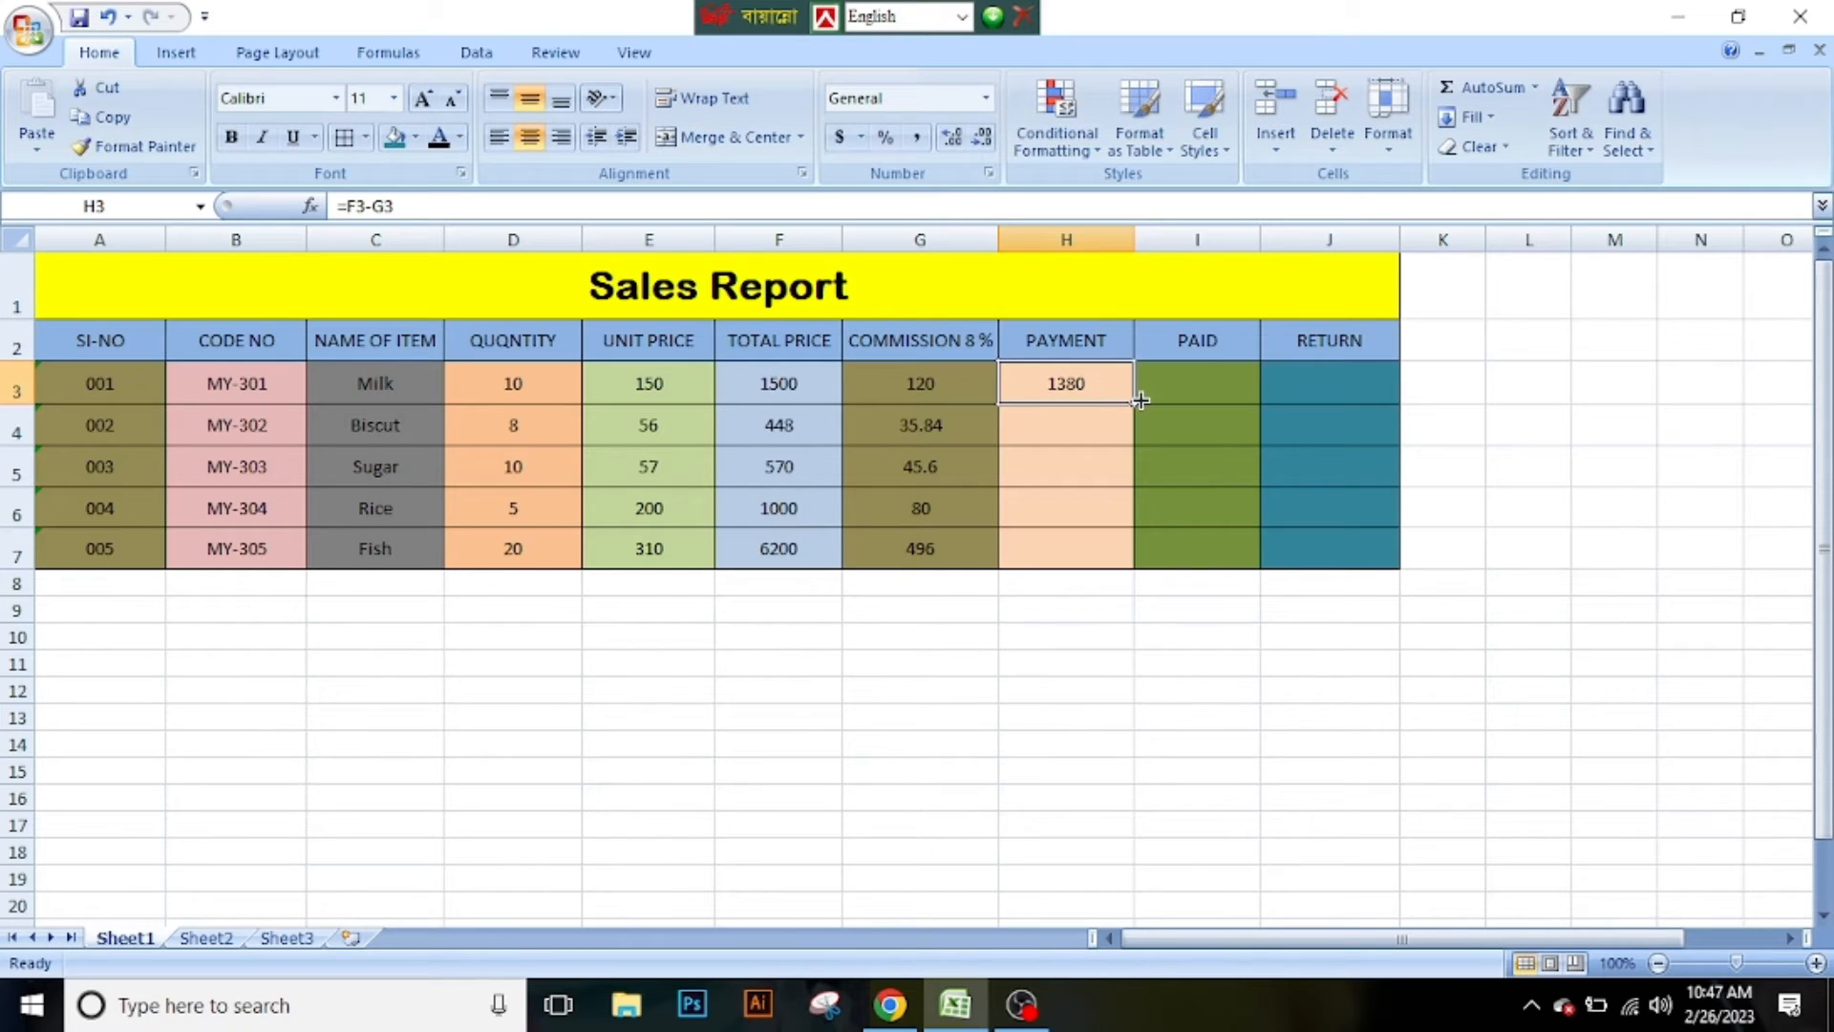
left_click_drag(1133, 406, 1133, 567)
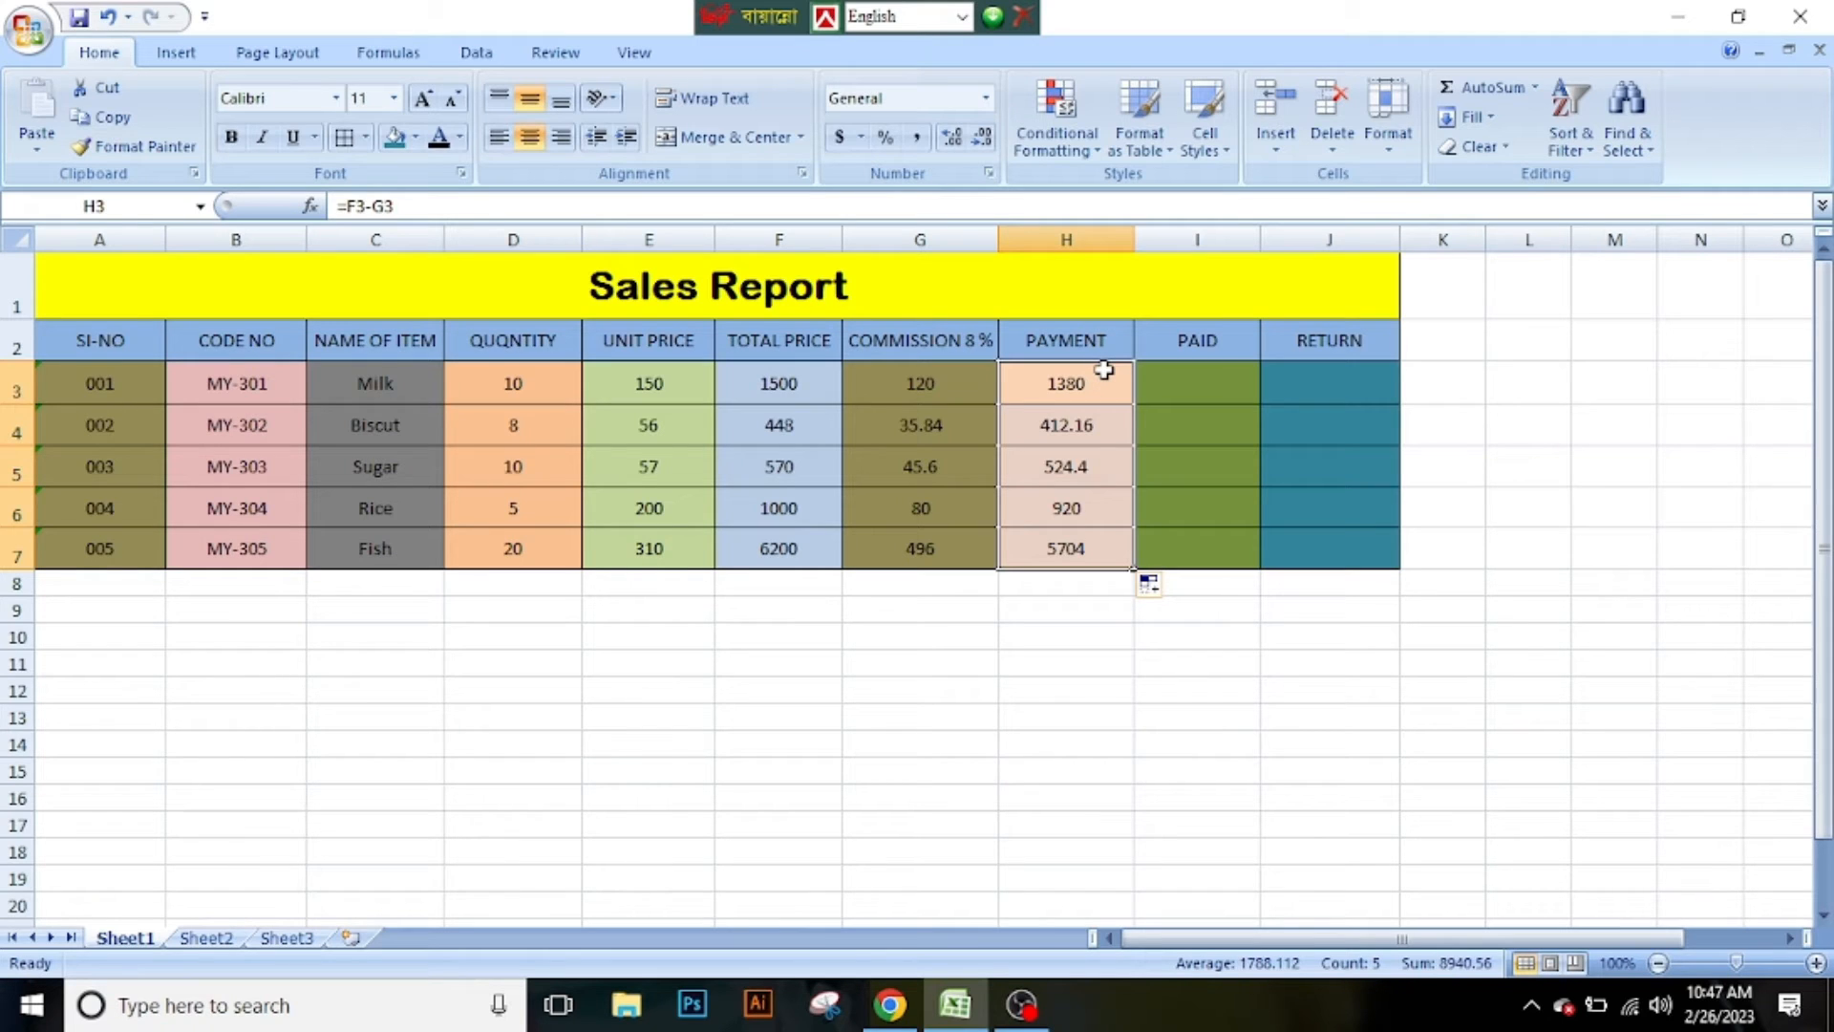
mouse_move(1100, 374)
left_mouse_down()
mouse_move(1097, 544)
mouse_move(1087, 397)
left_mouse_up()
Enter the PAID amounts 1400, 450, 550, 1000 and 5800 in I3 to I7.
left_click(1184, 379)
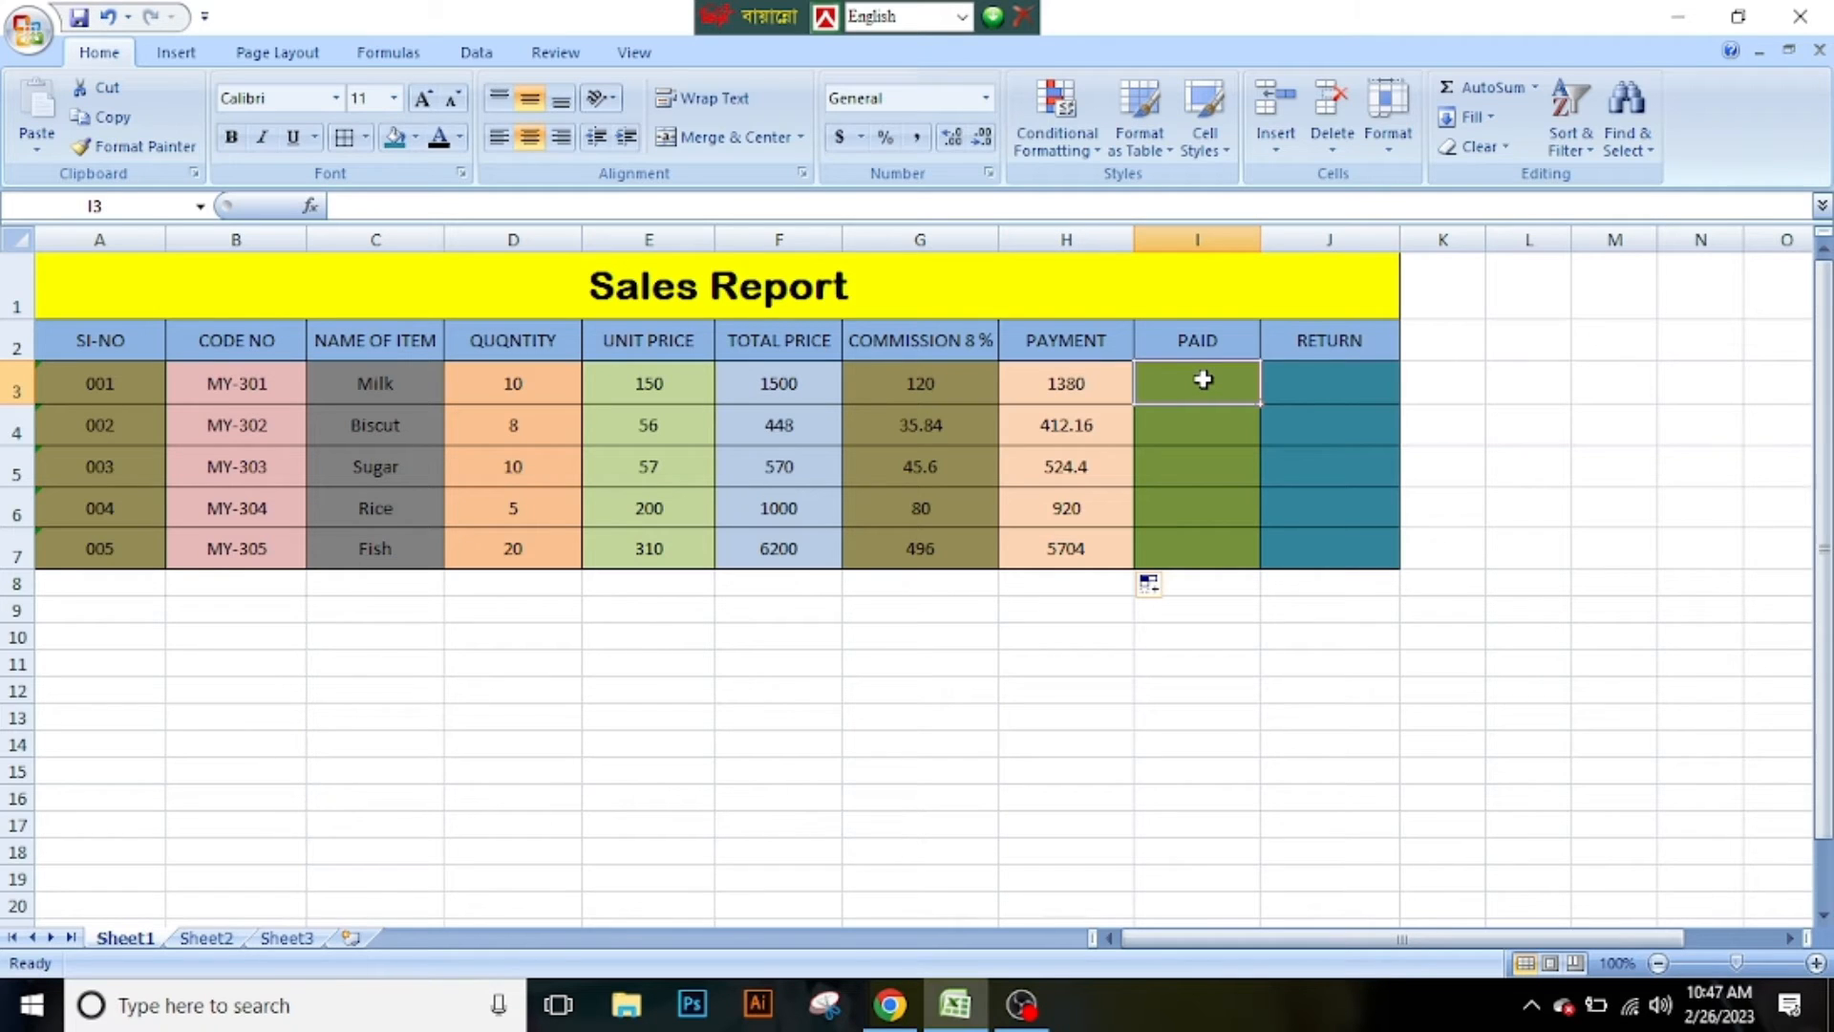
type("1")
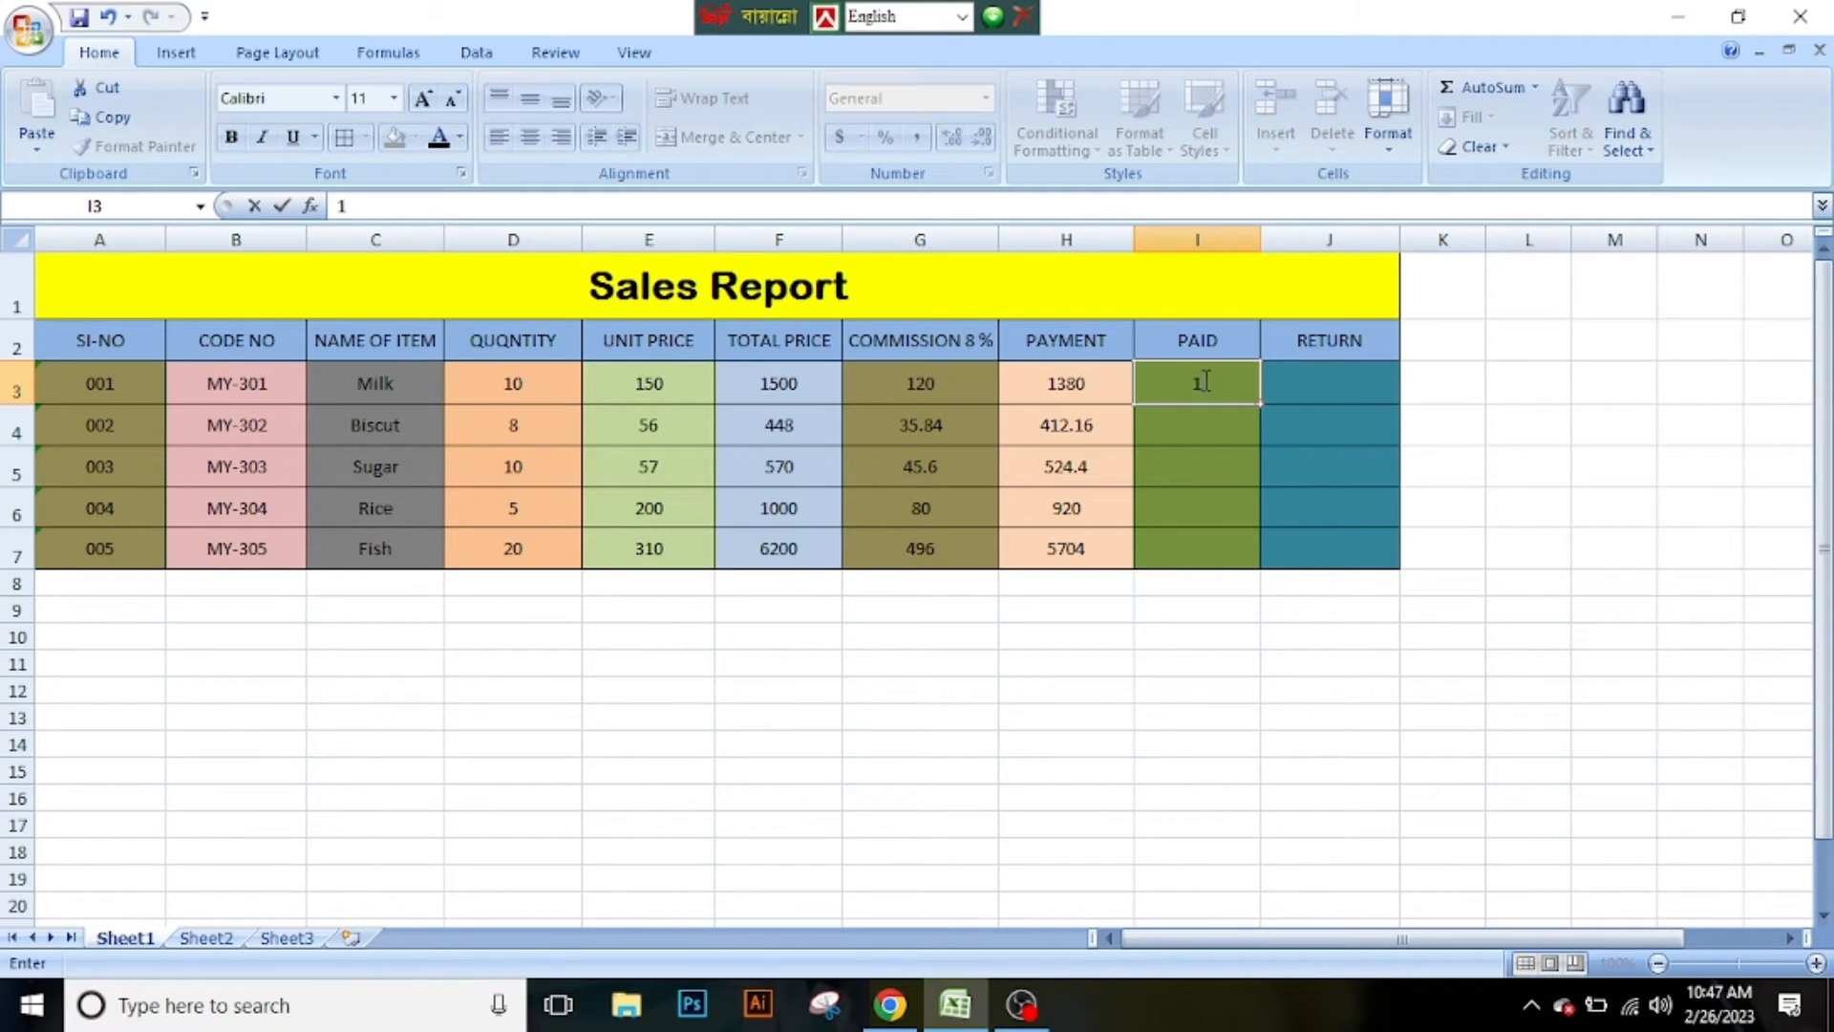
type("400")
left_click(1195, 429)
type("450")
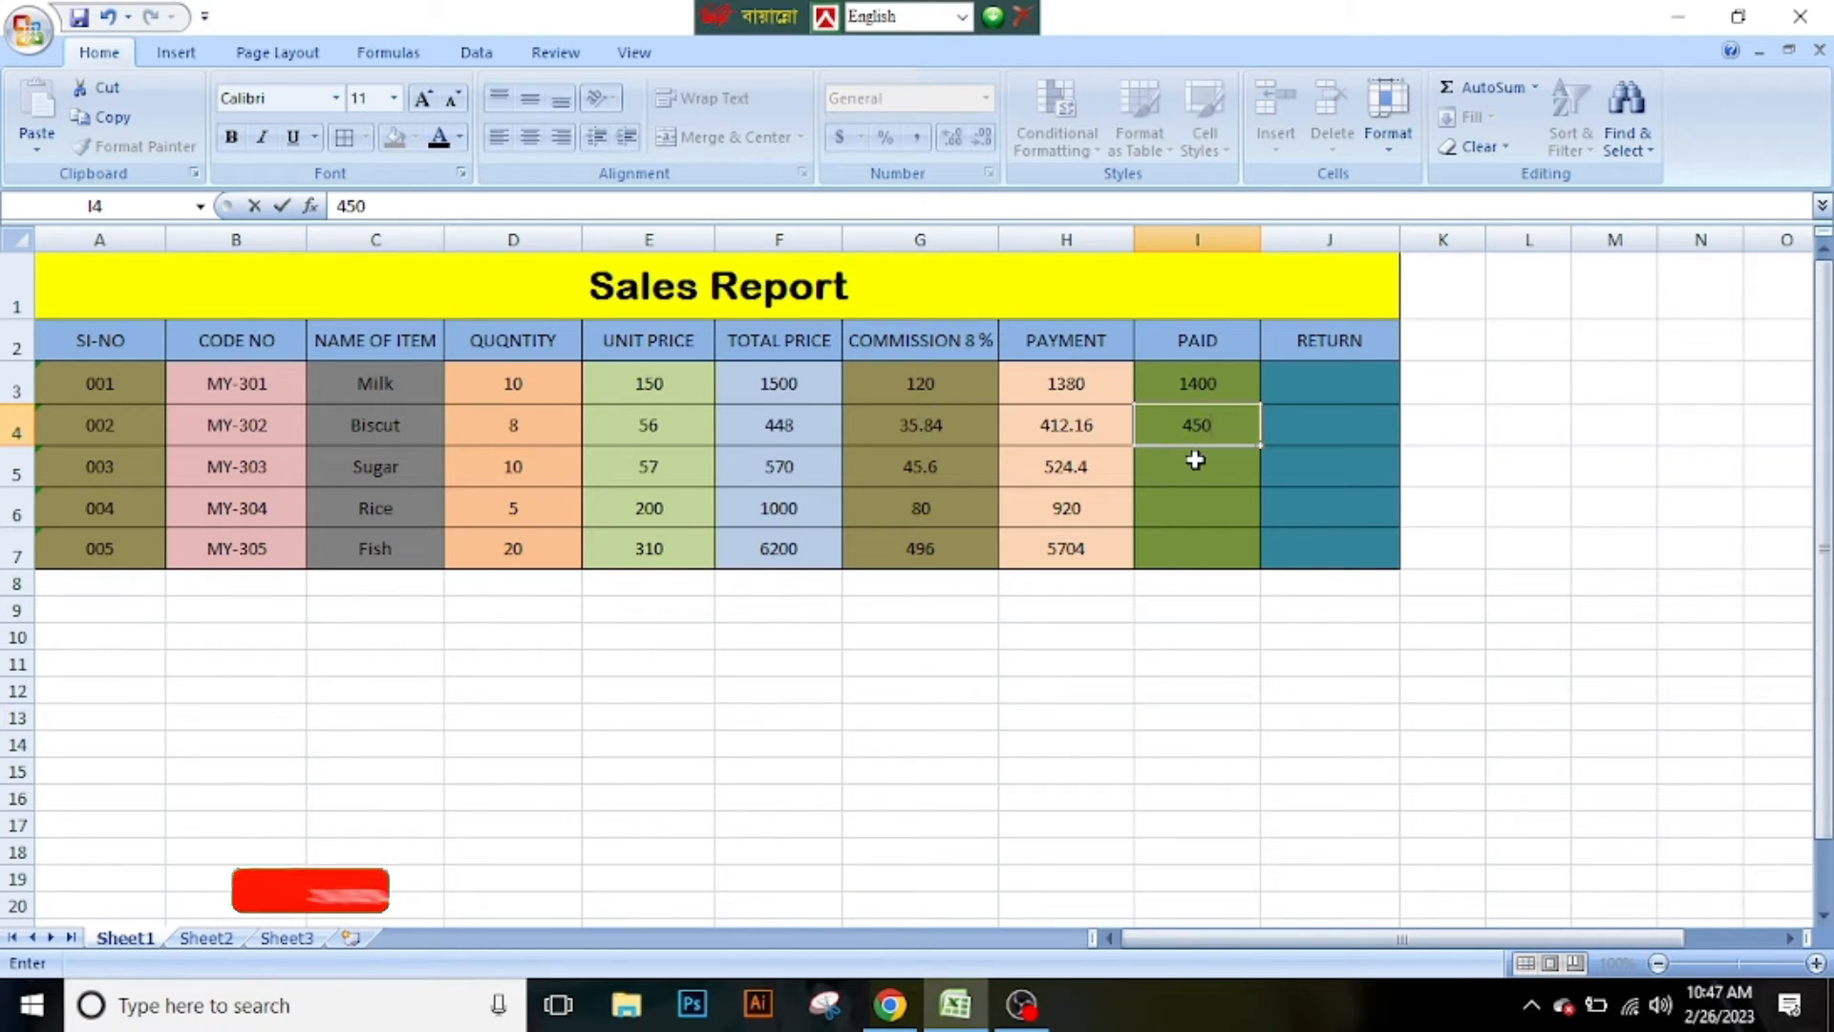
left_click(1195, 460)
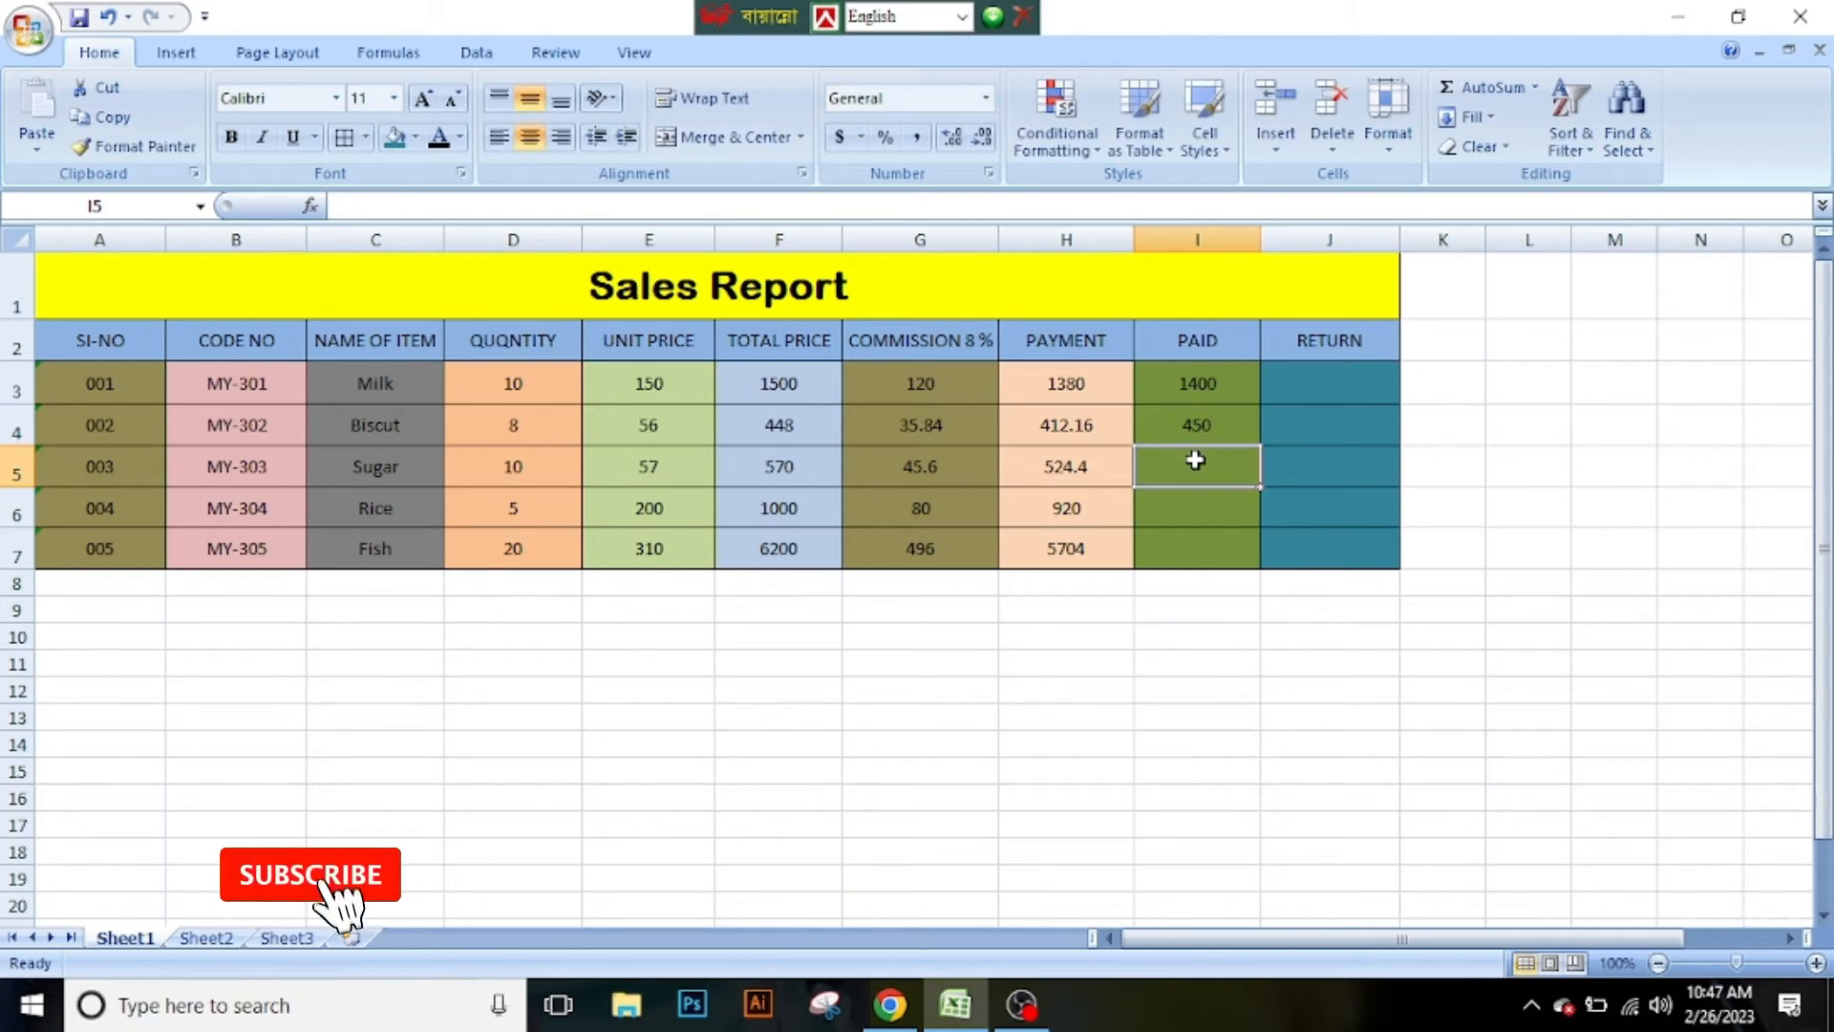
type("550")
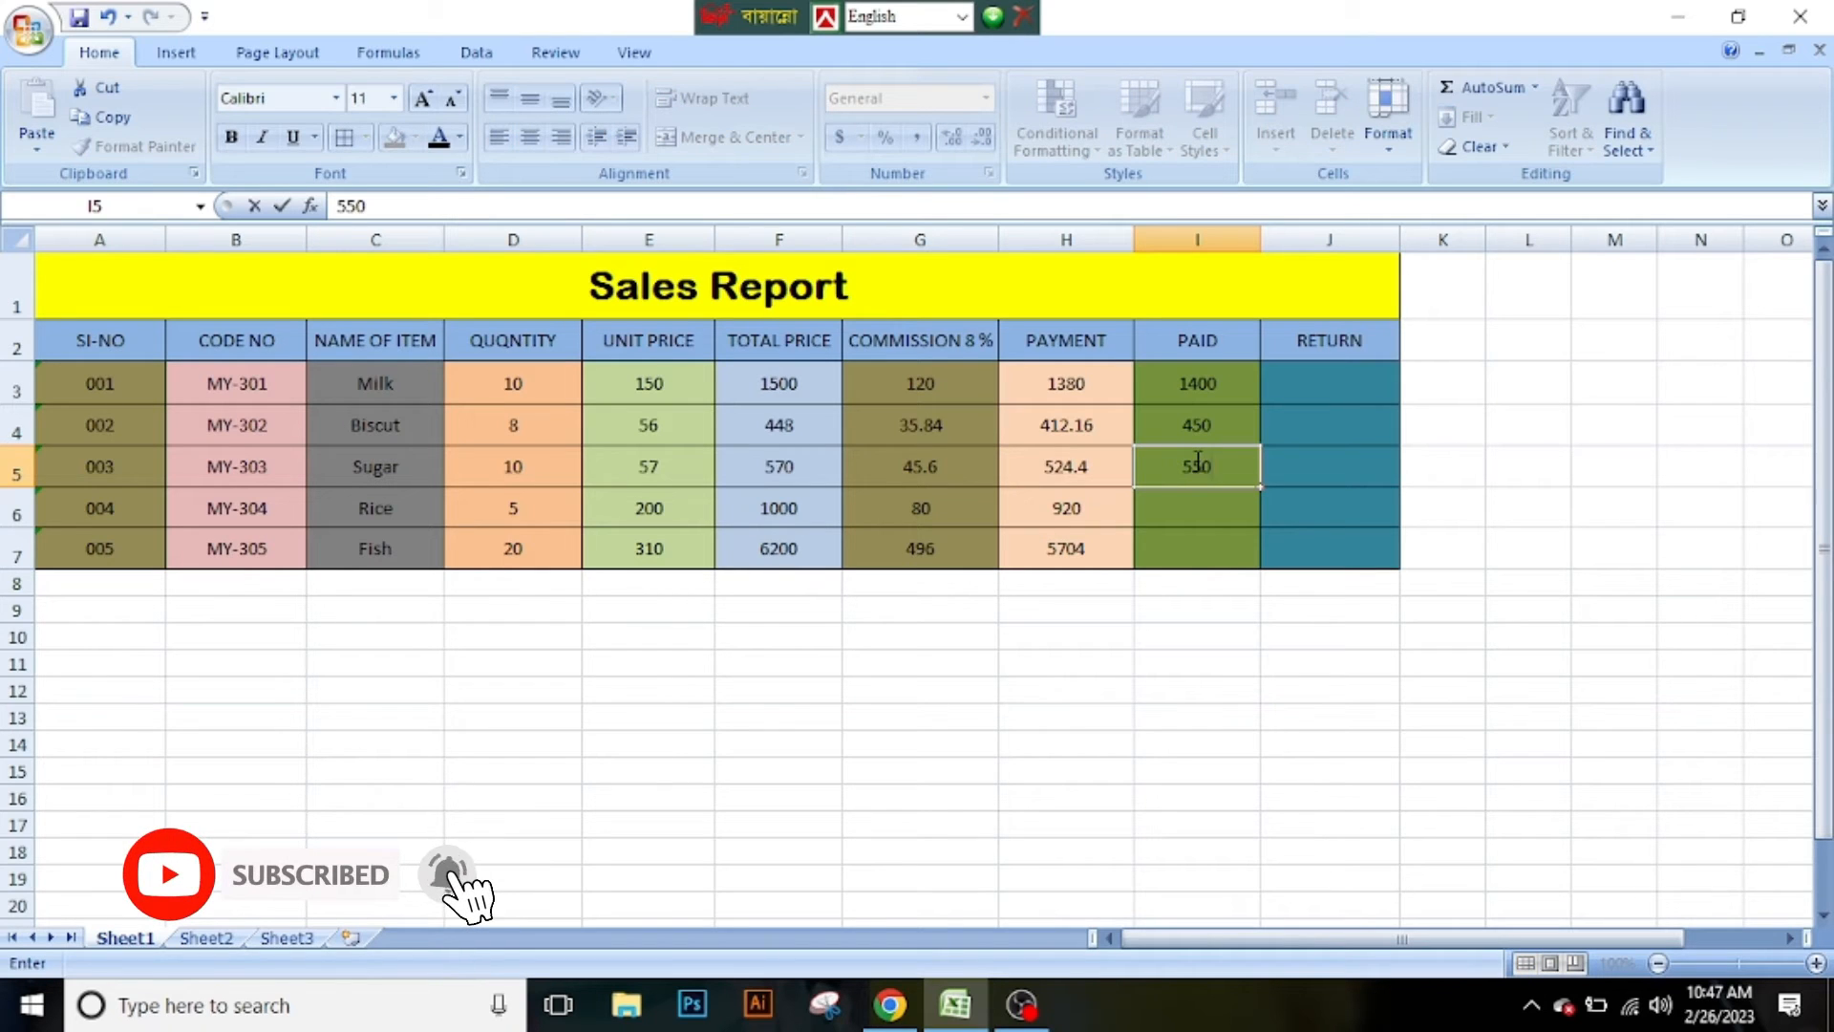
left_click(1165, 499)
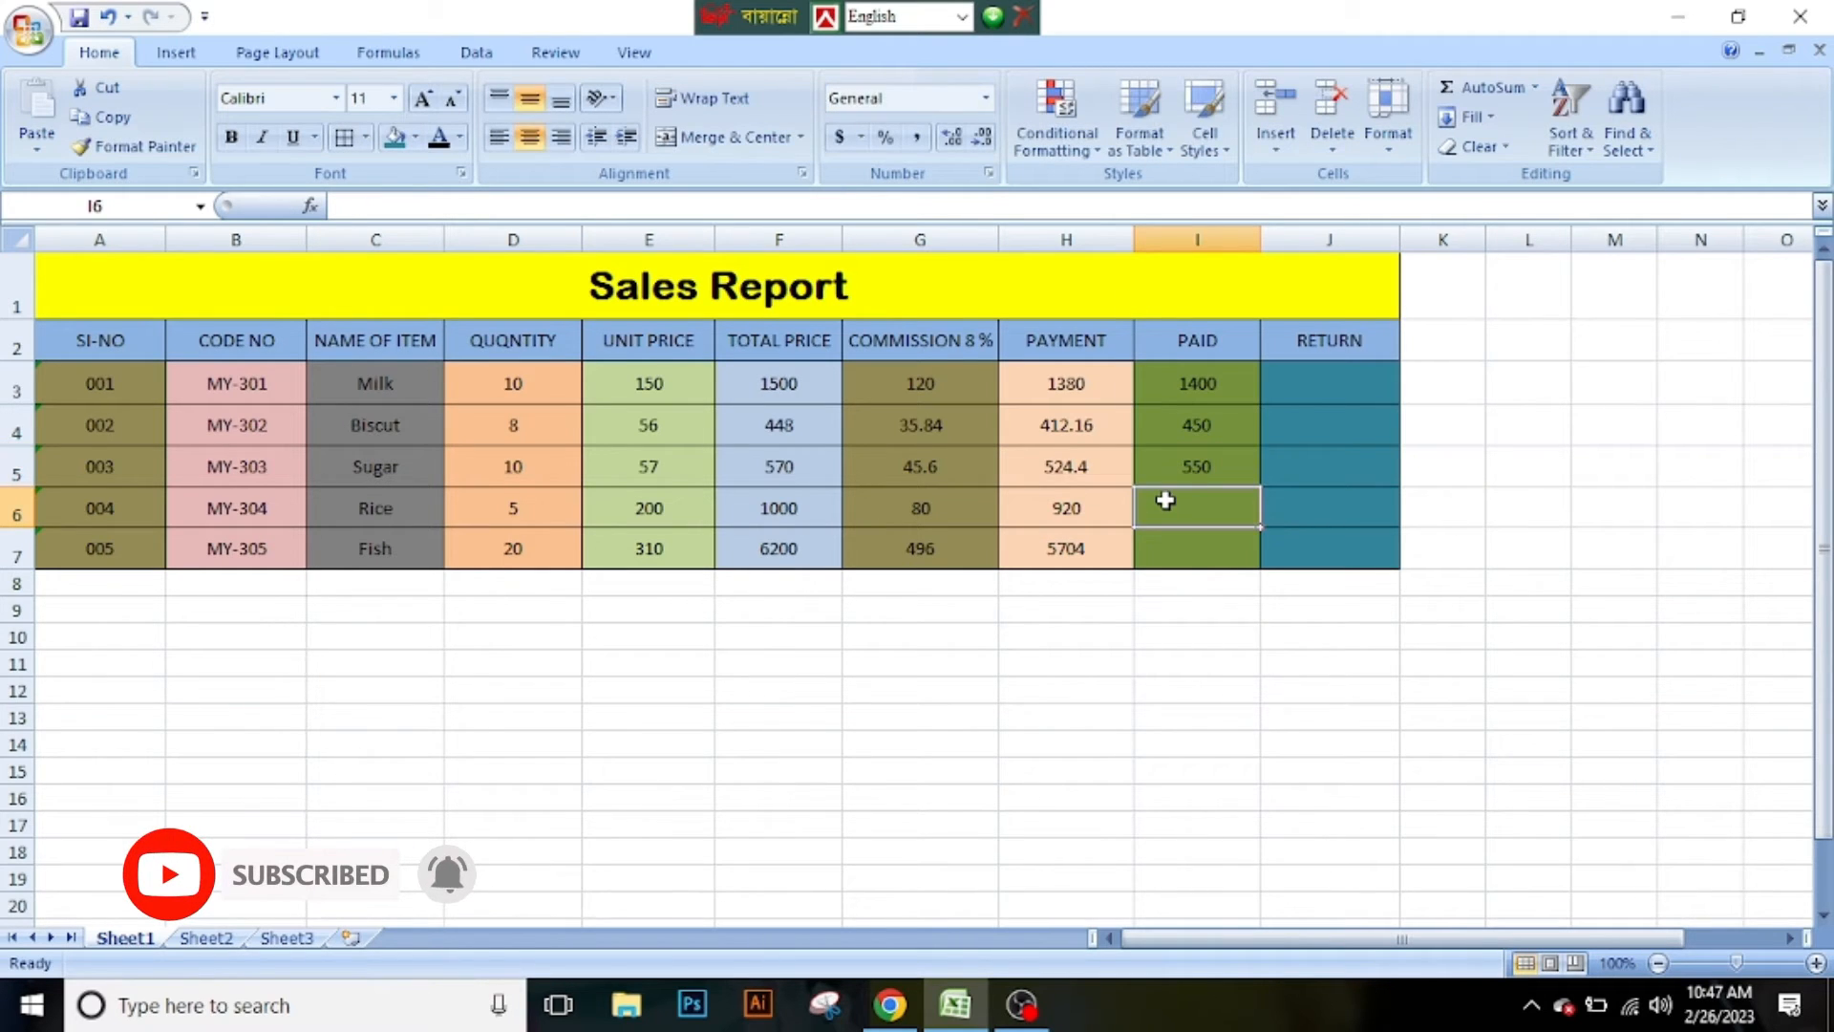
type("1000")
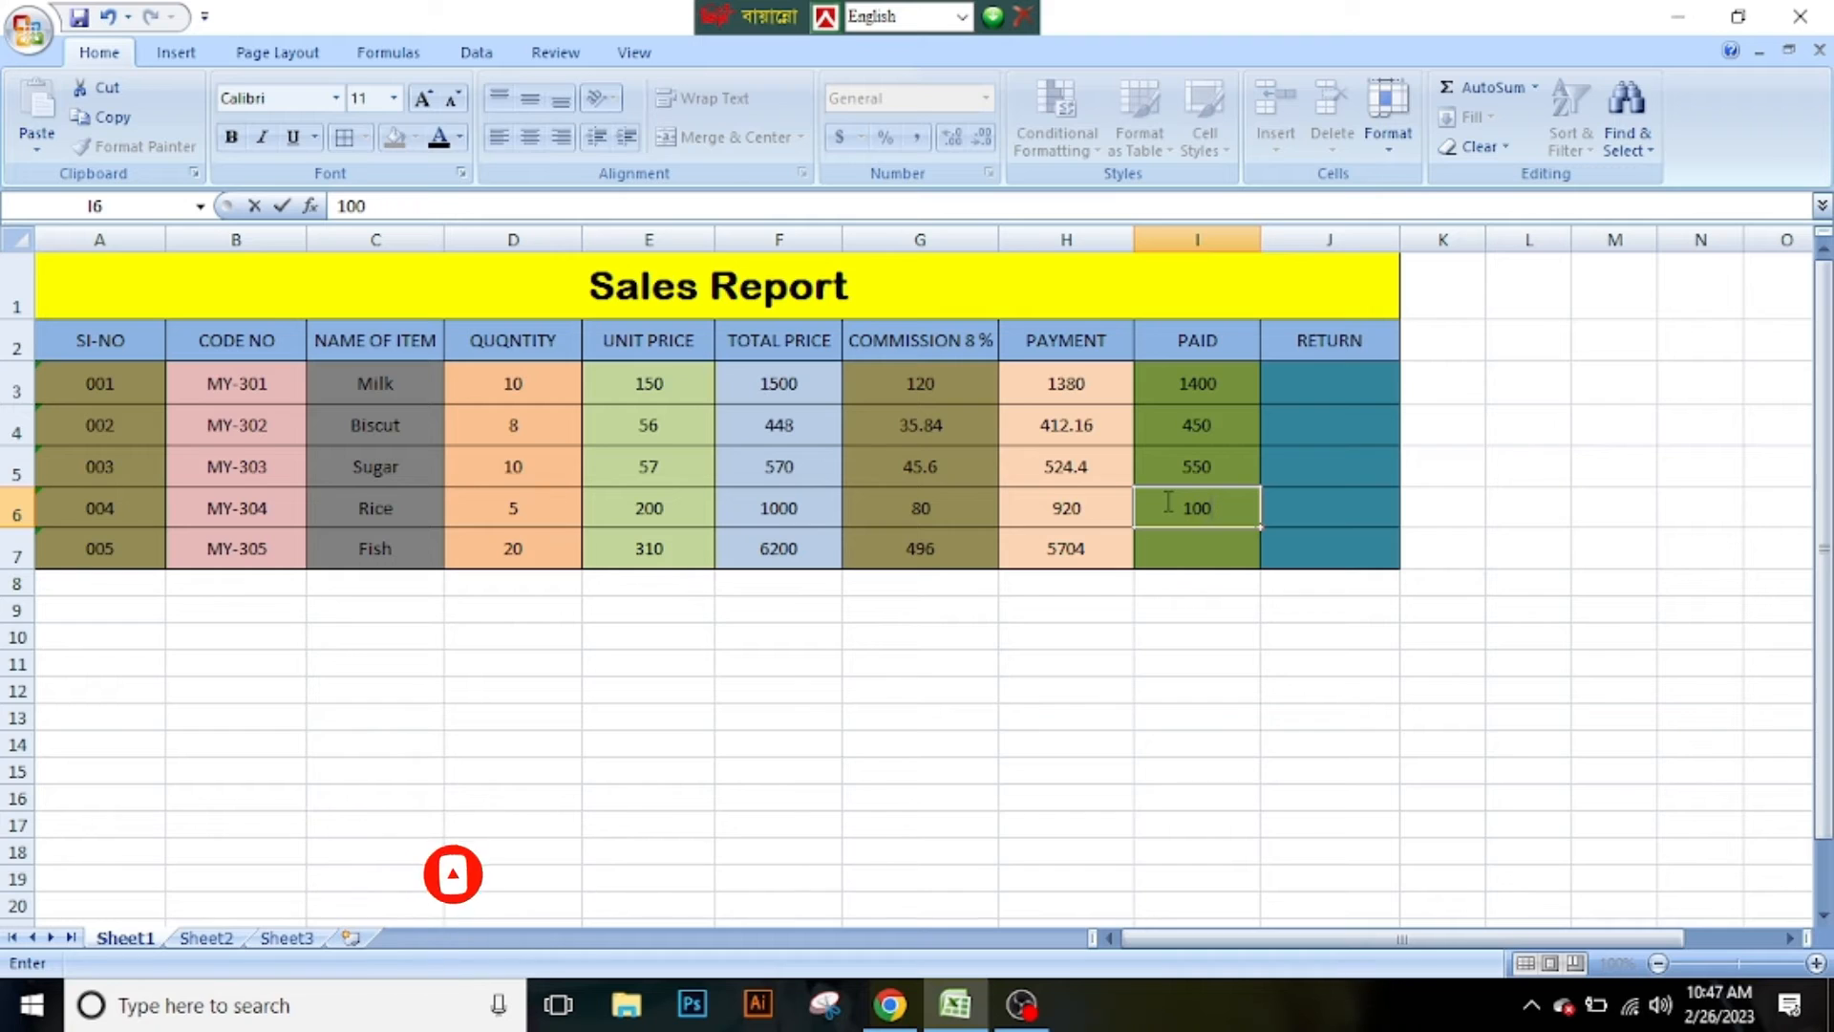
left_click(1235, 541)
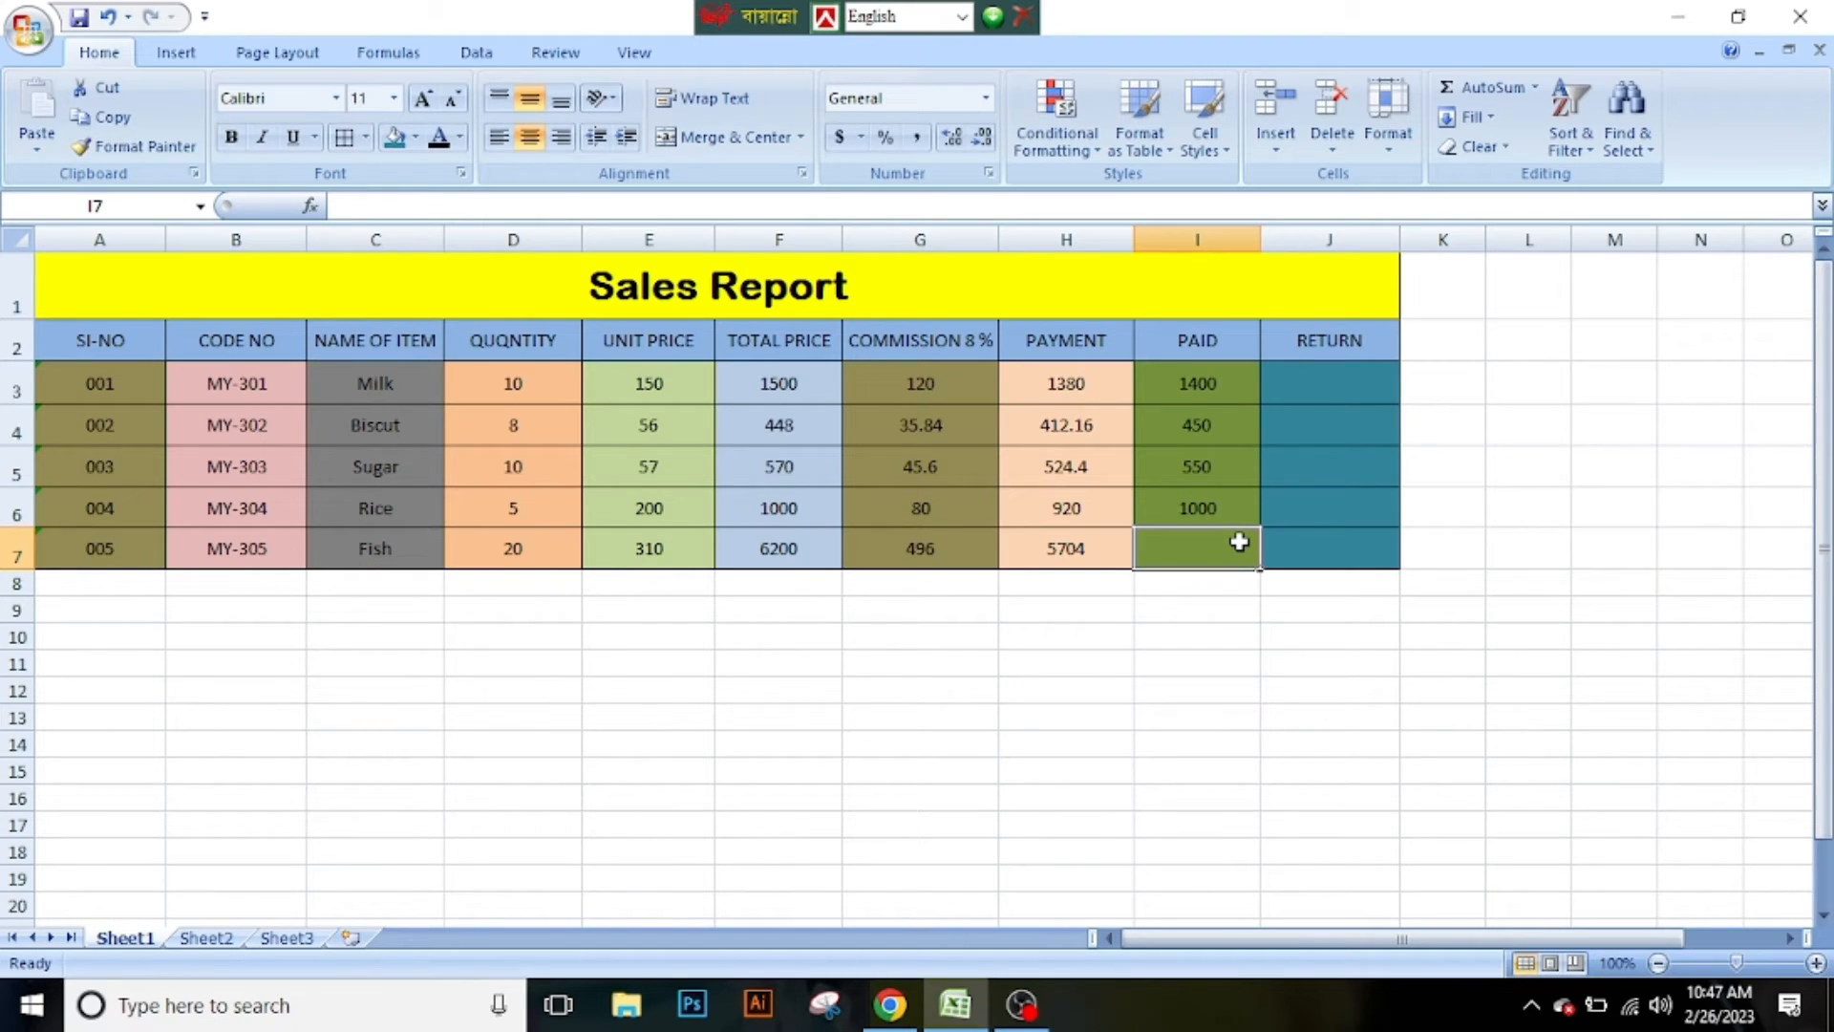
type("6")
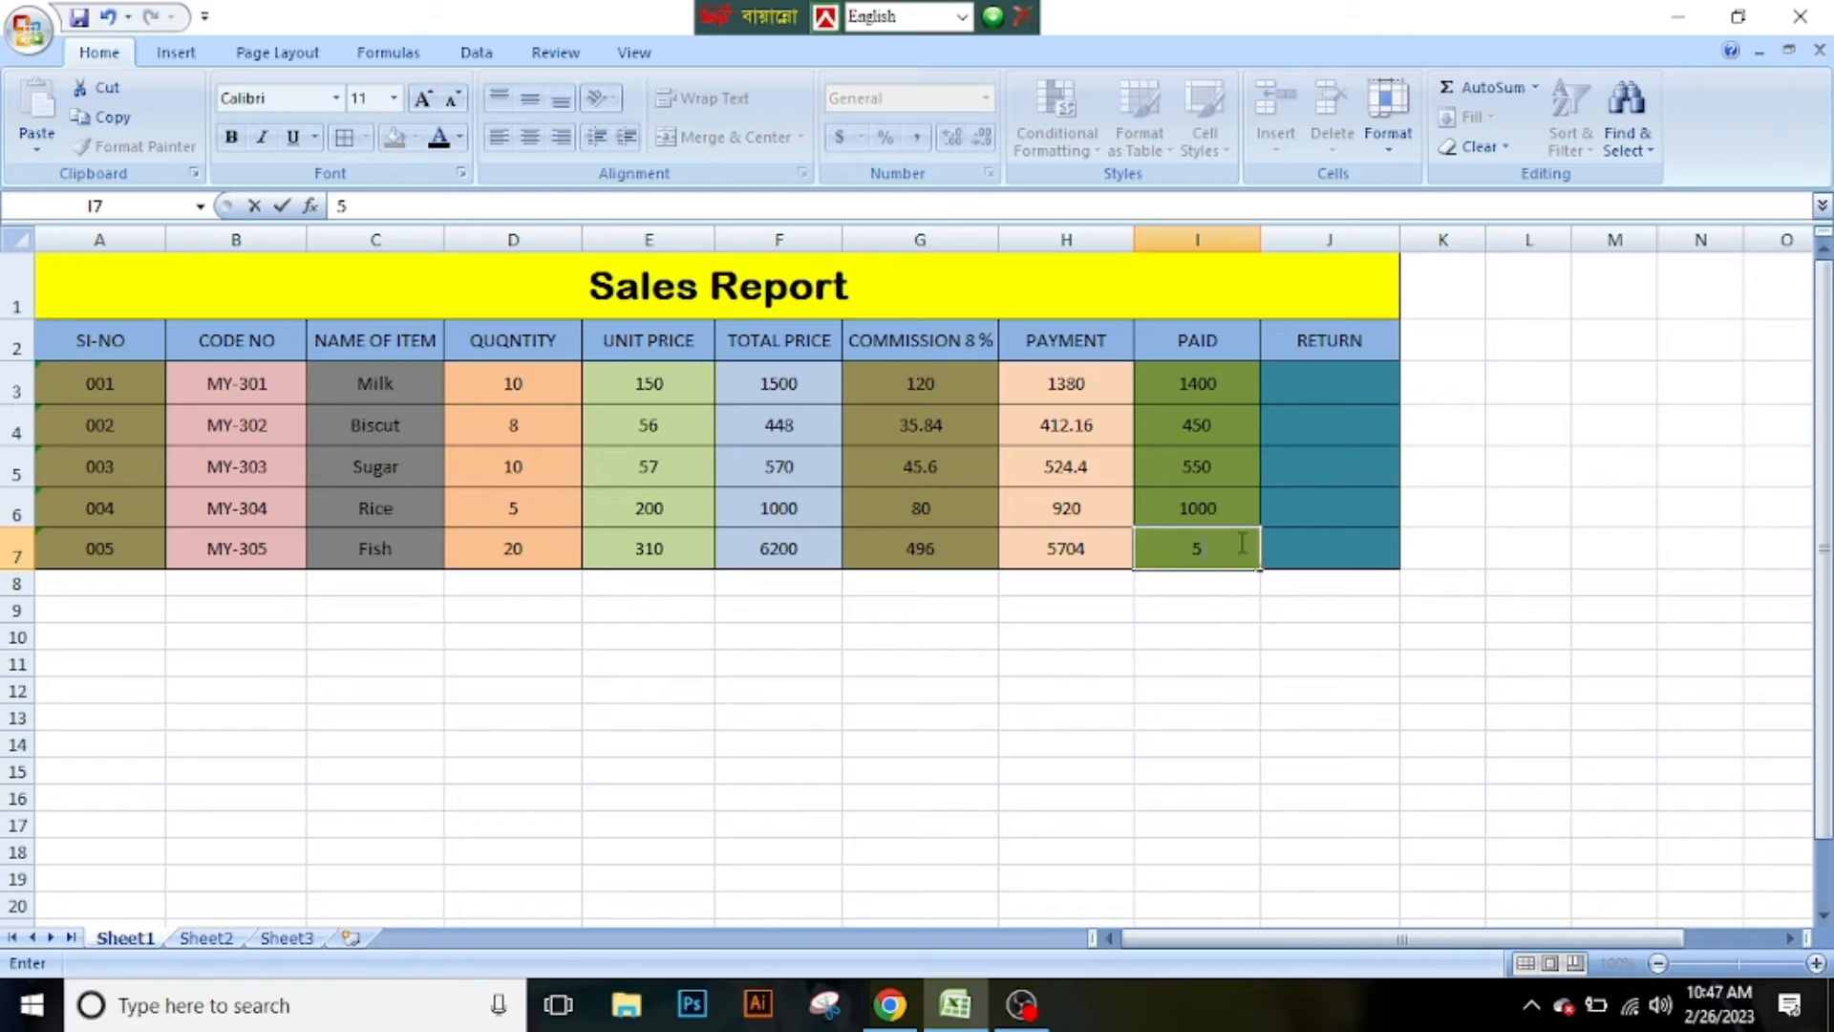
type("00")
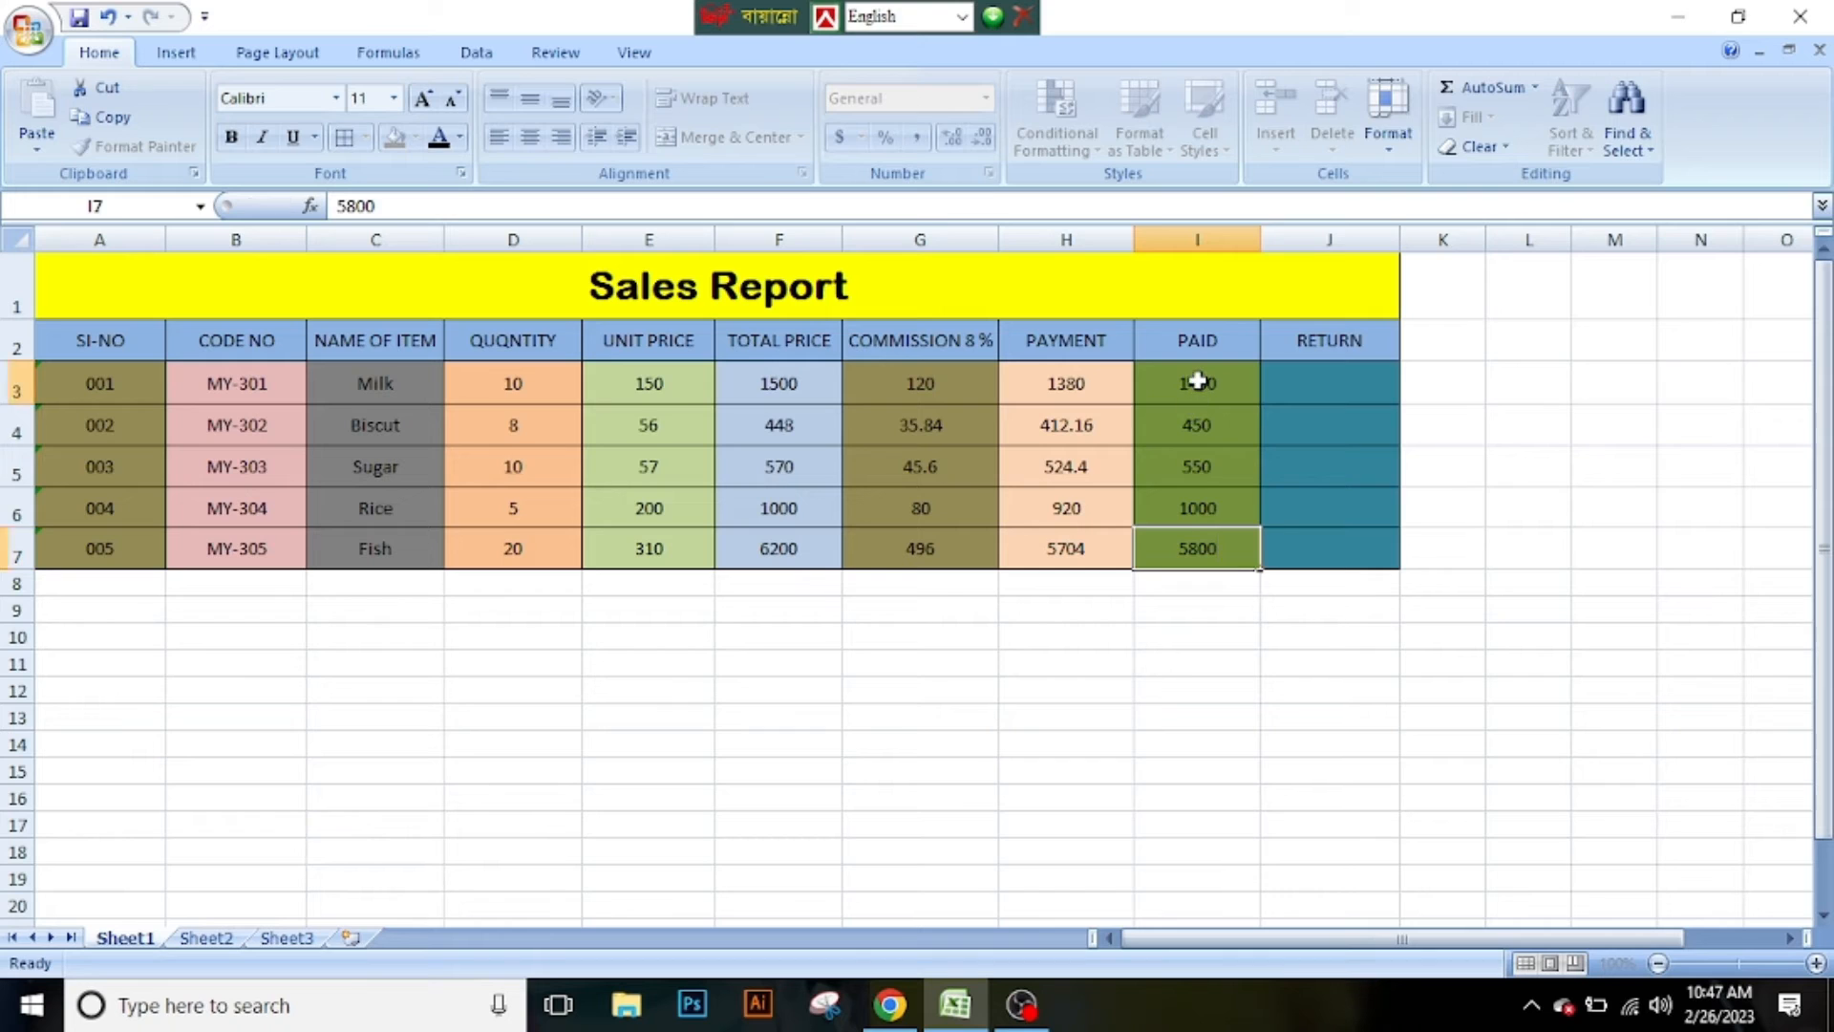
left_click_drag(1195, 380, 1204, 506)
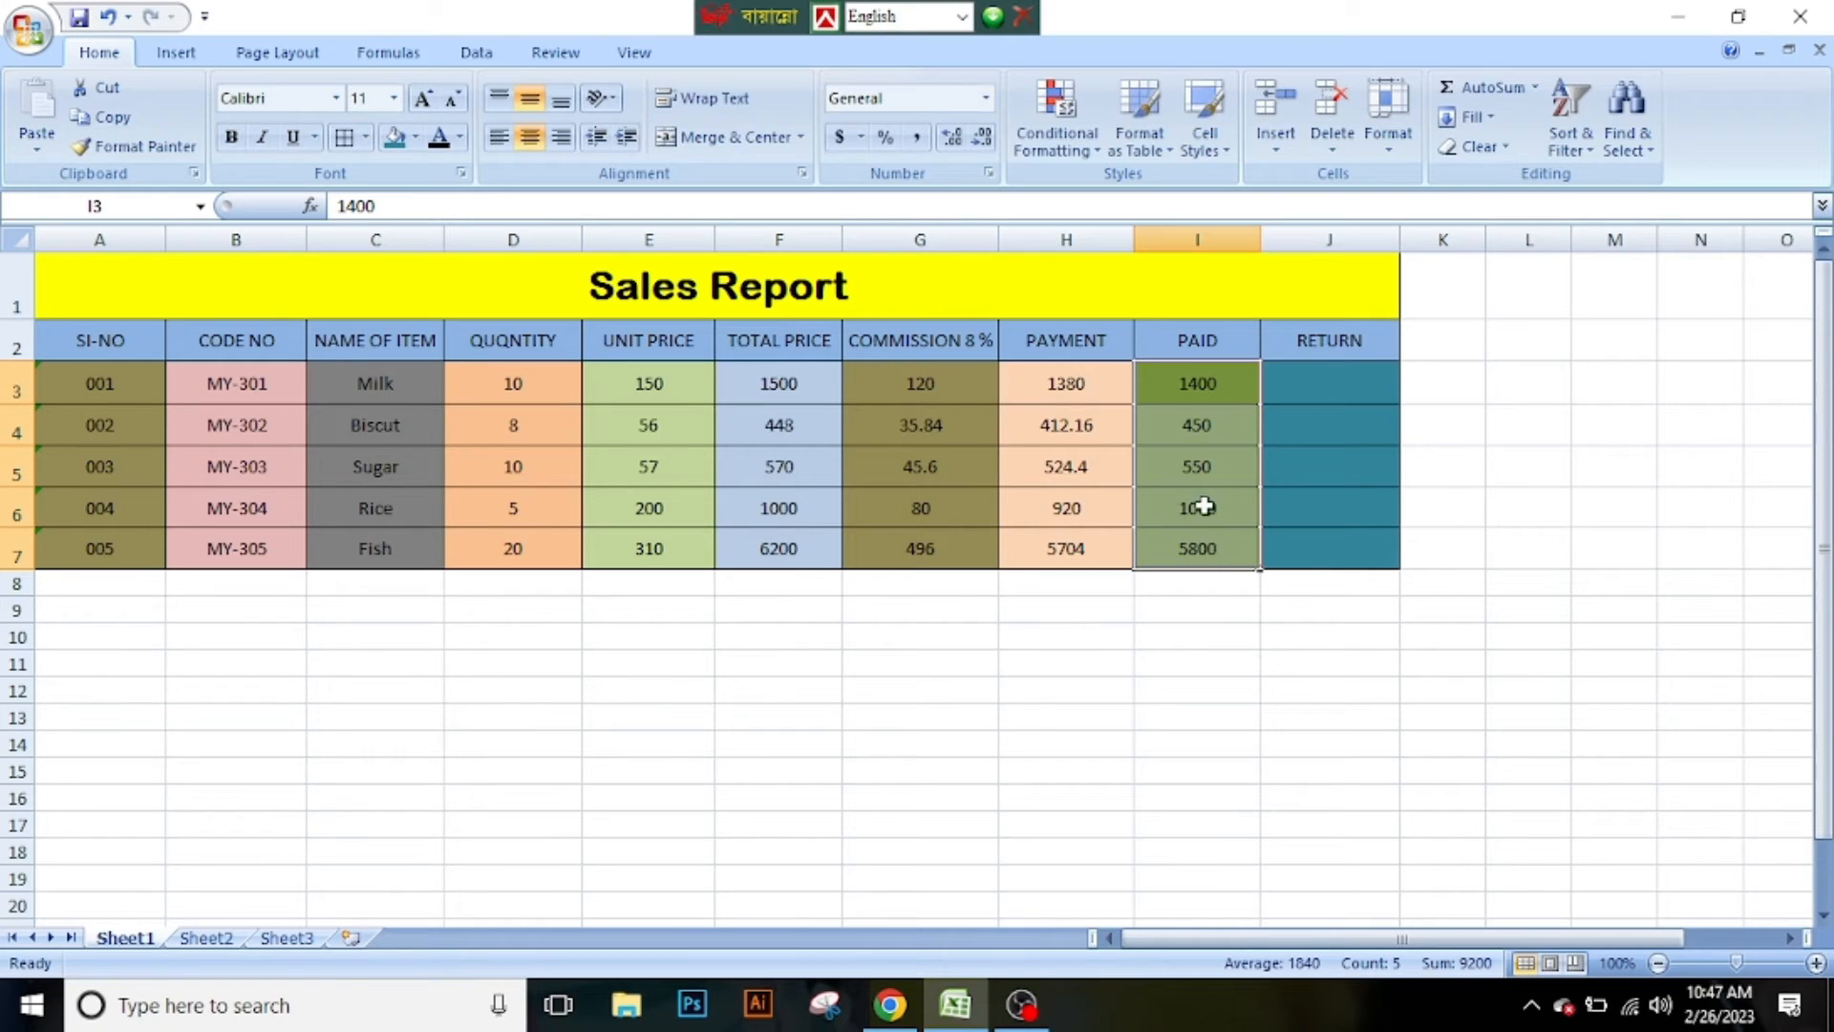
Try calculating the return in J3 as payment minus paid with =H3-I3, and clear the cell.
left_click(1321, 384)
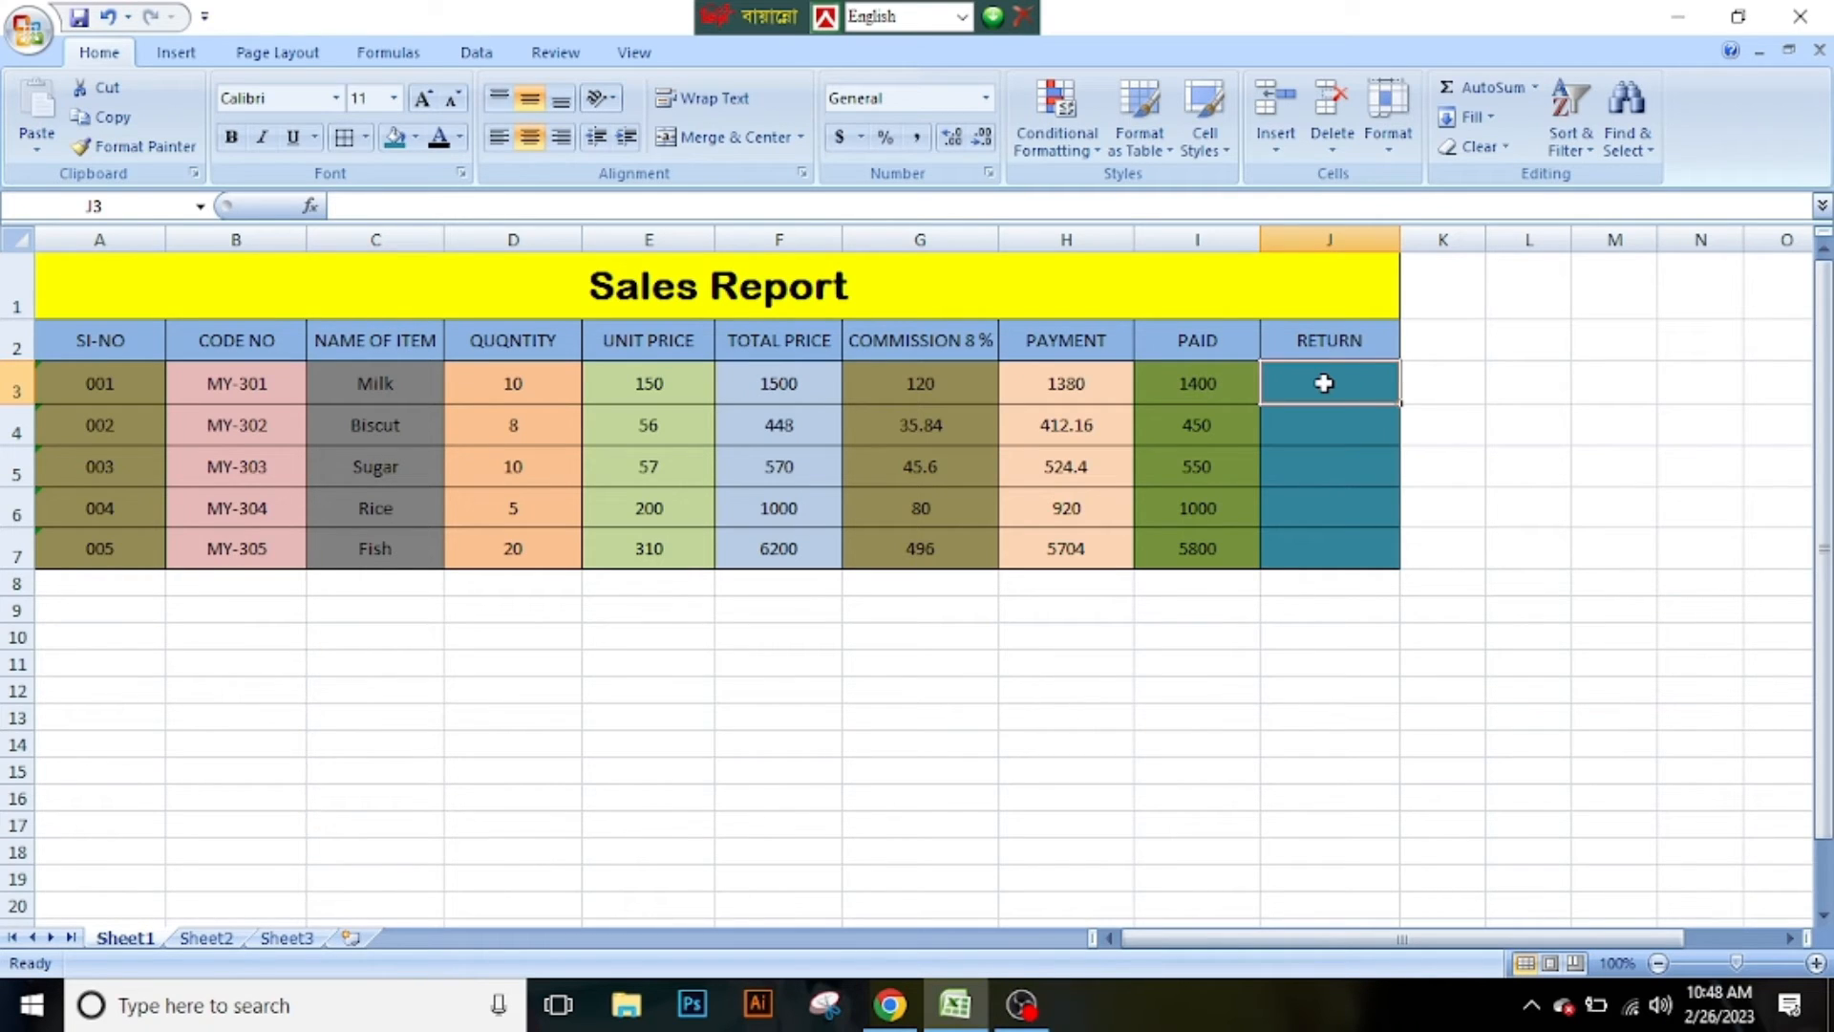
left_click(1196, 387)
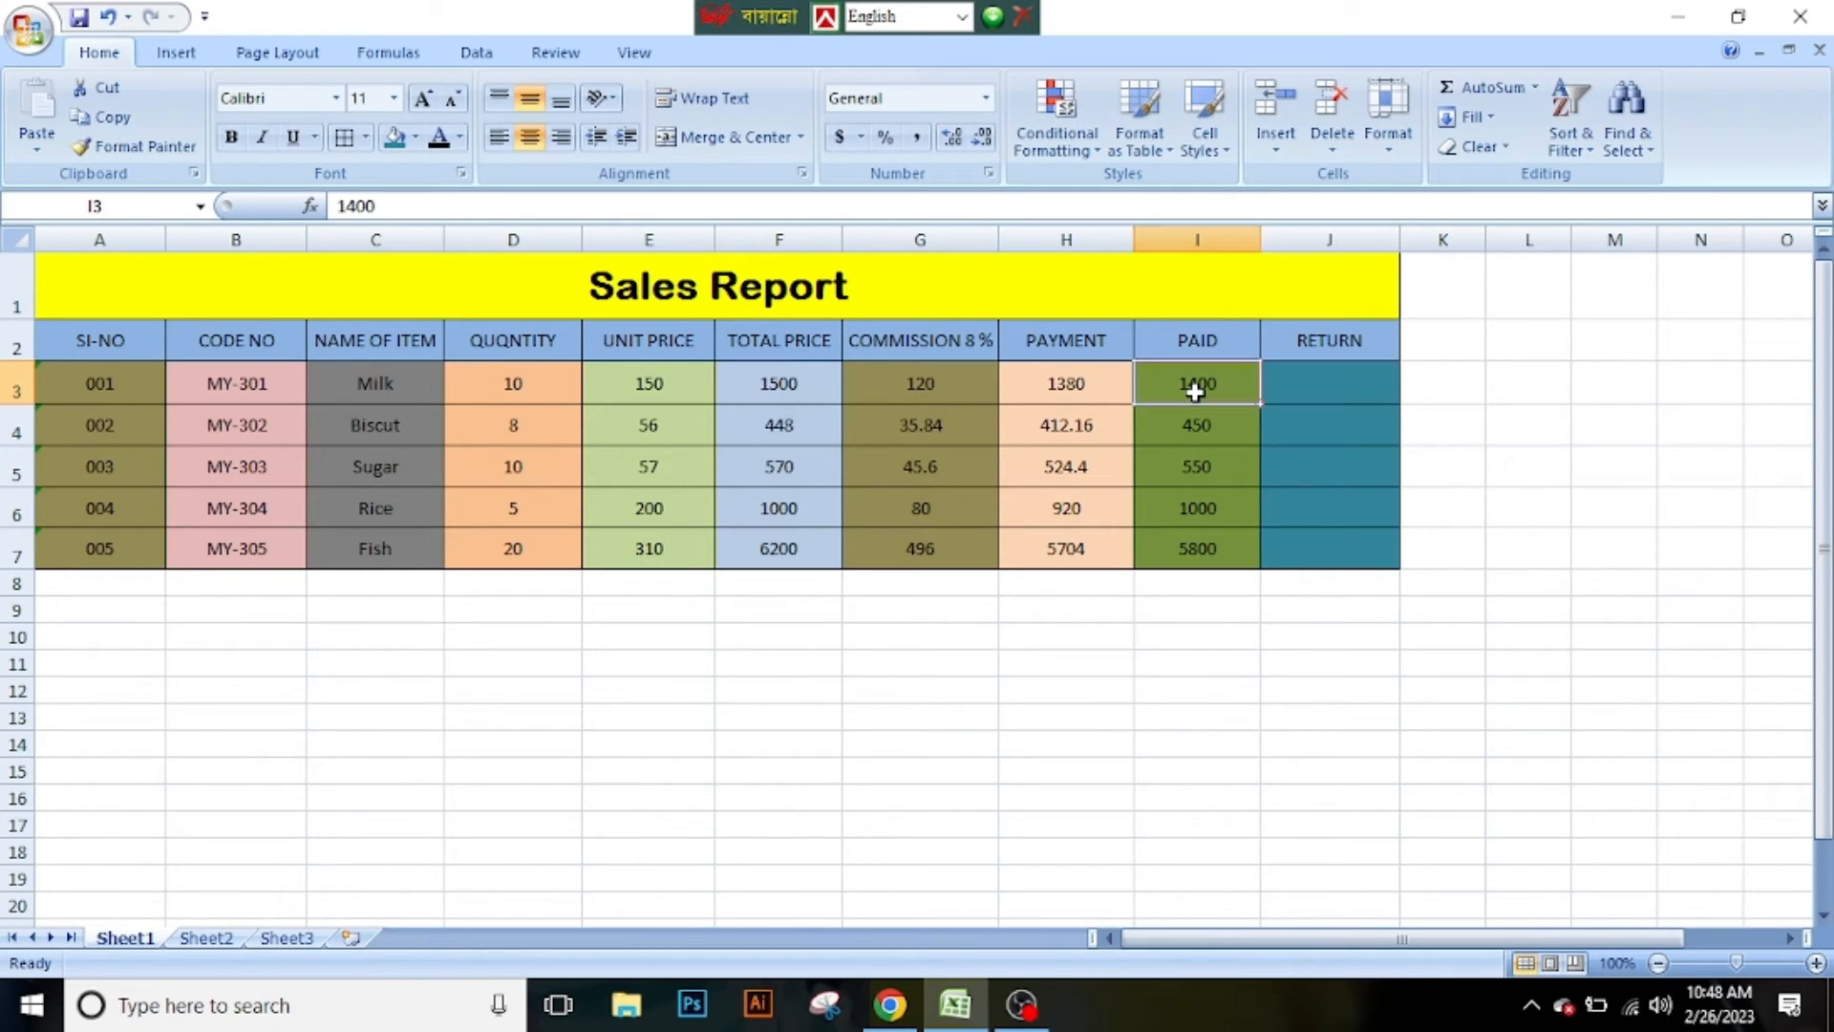
left_click(1082, 391)
left_click(1213, 384)
left_click(1335, 385)
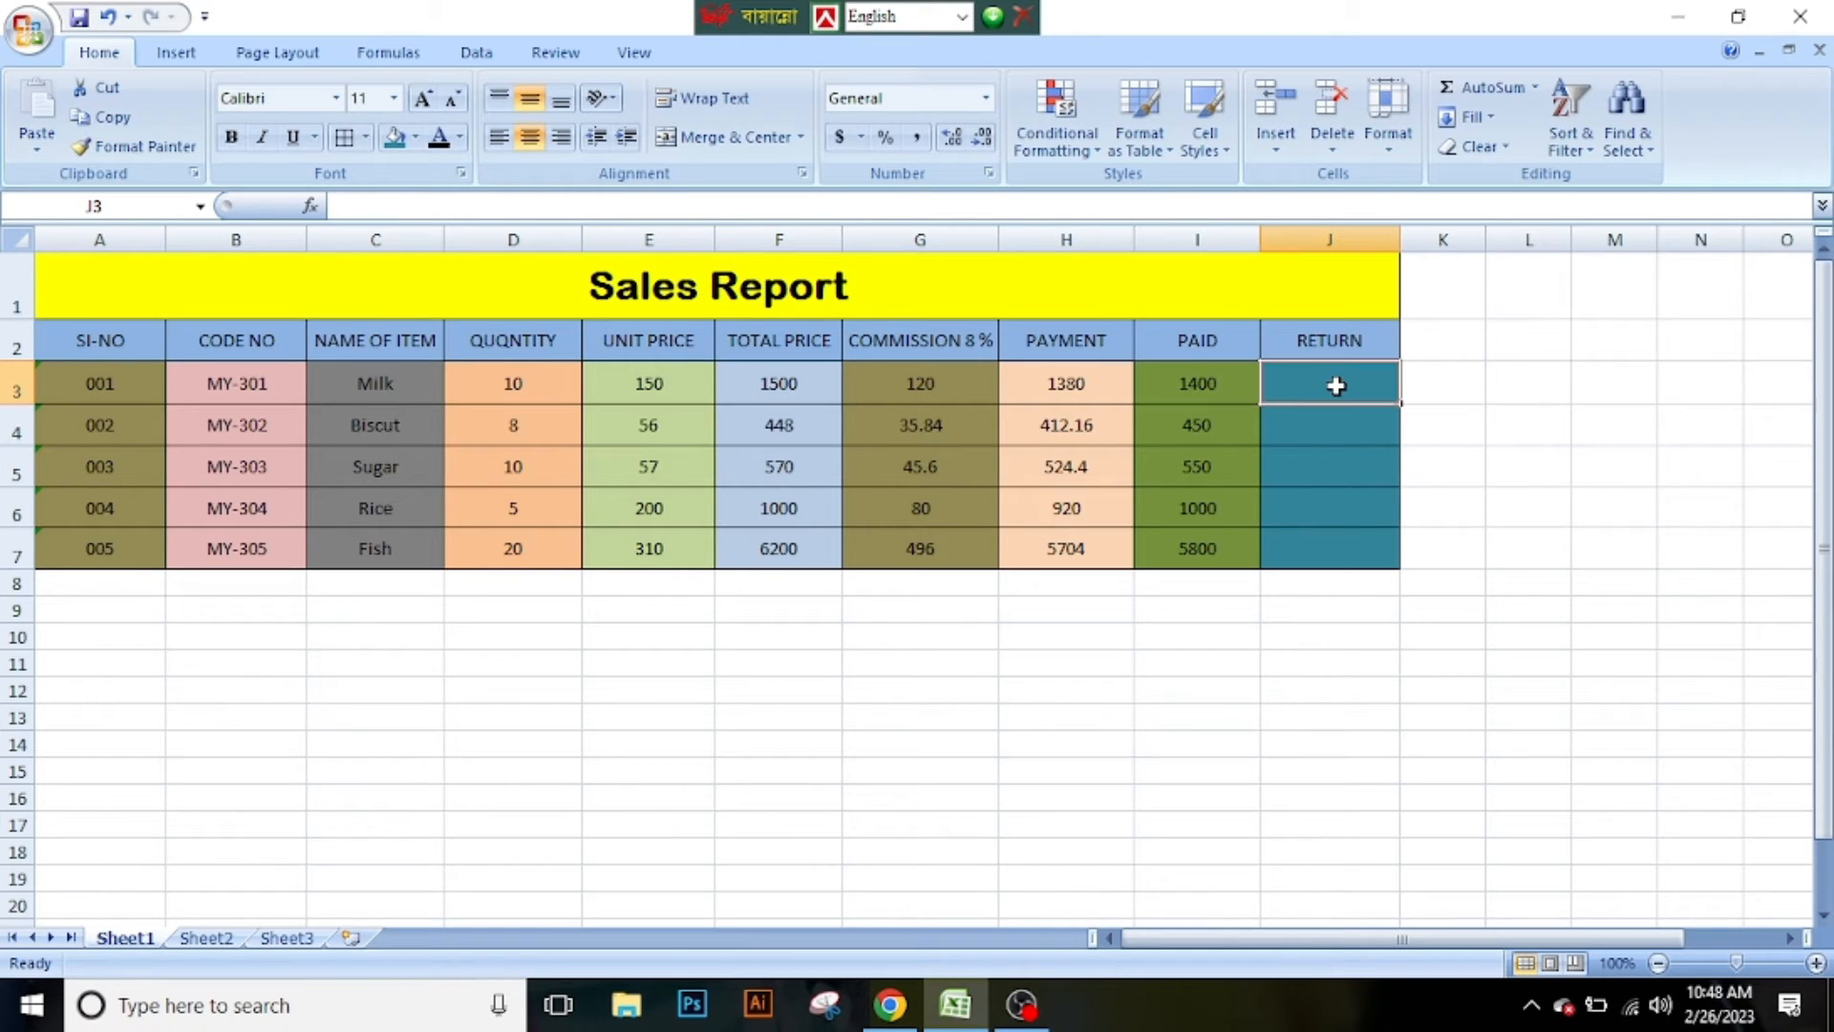
type("=")
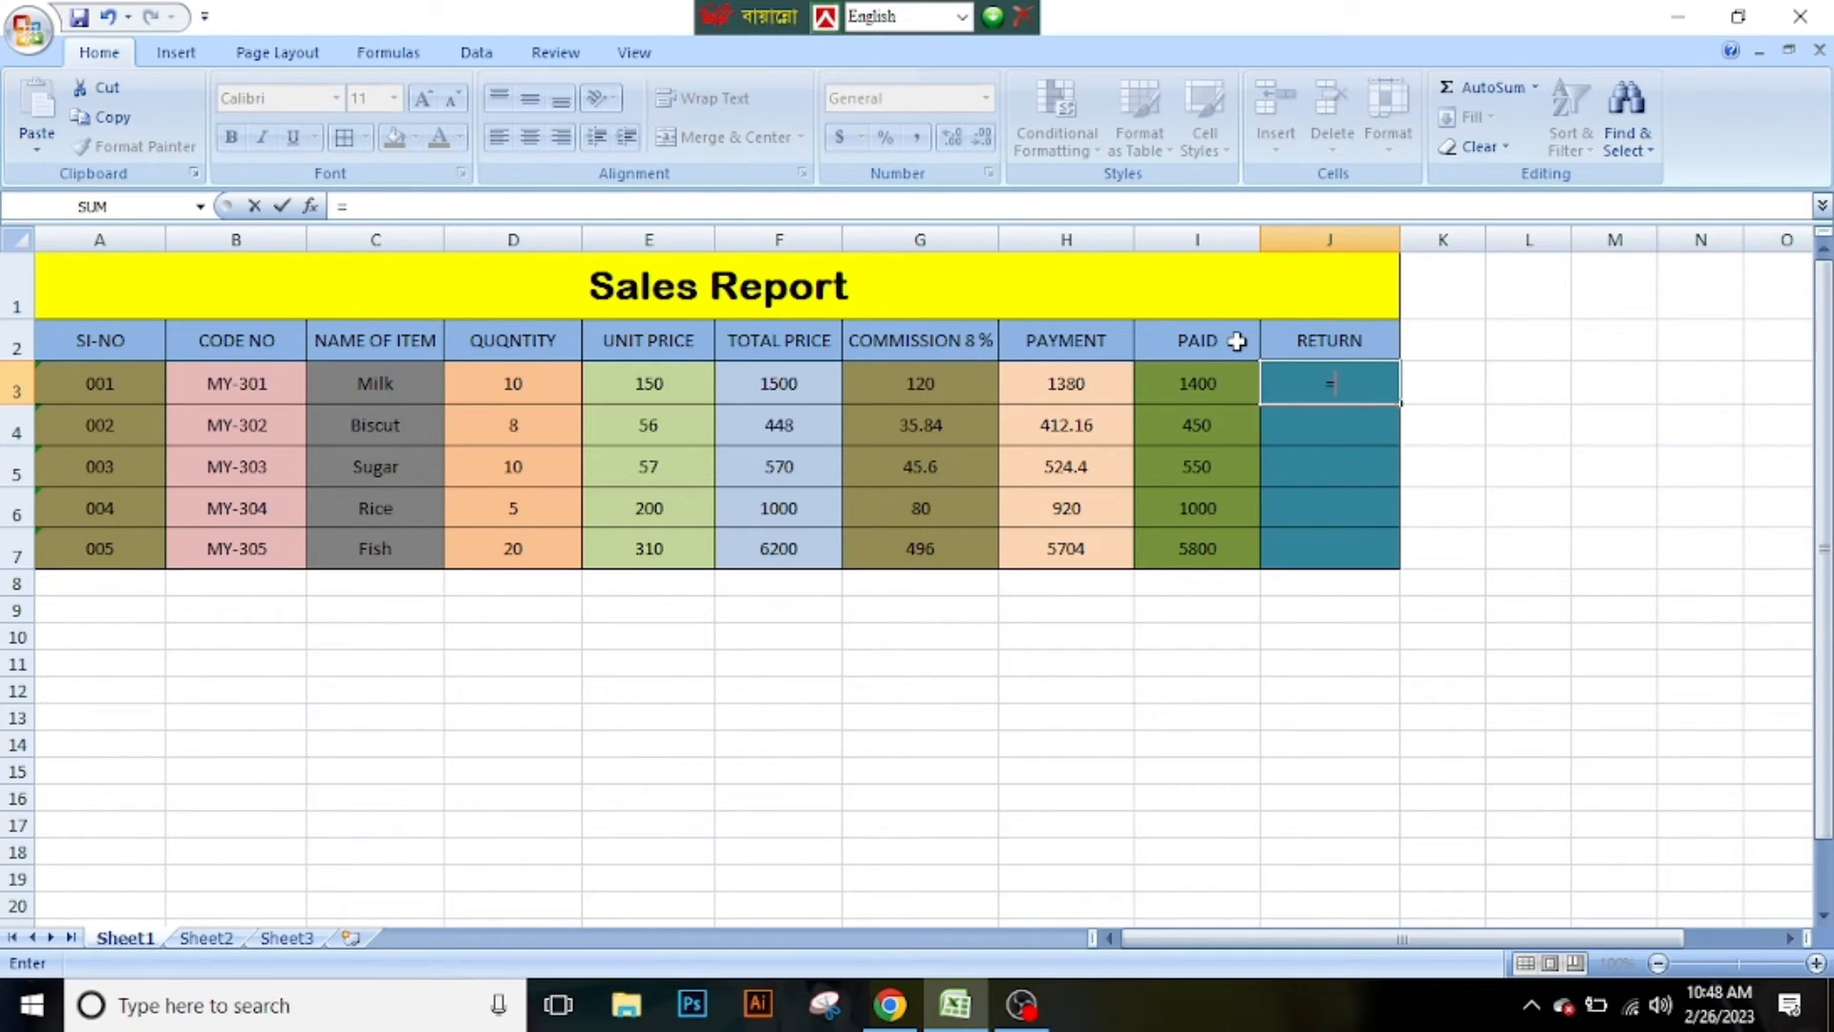
left_click(1058, 392)
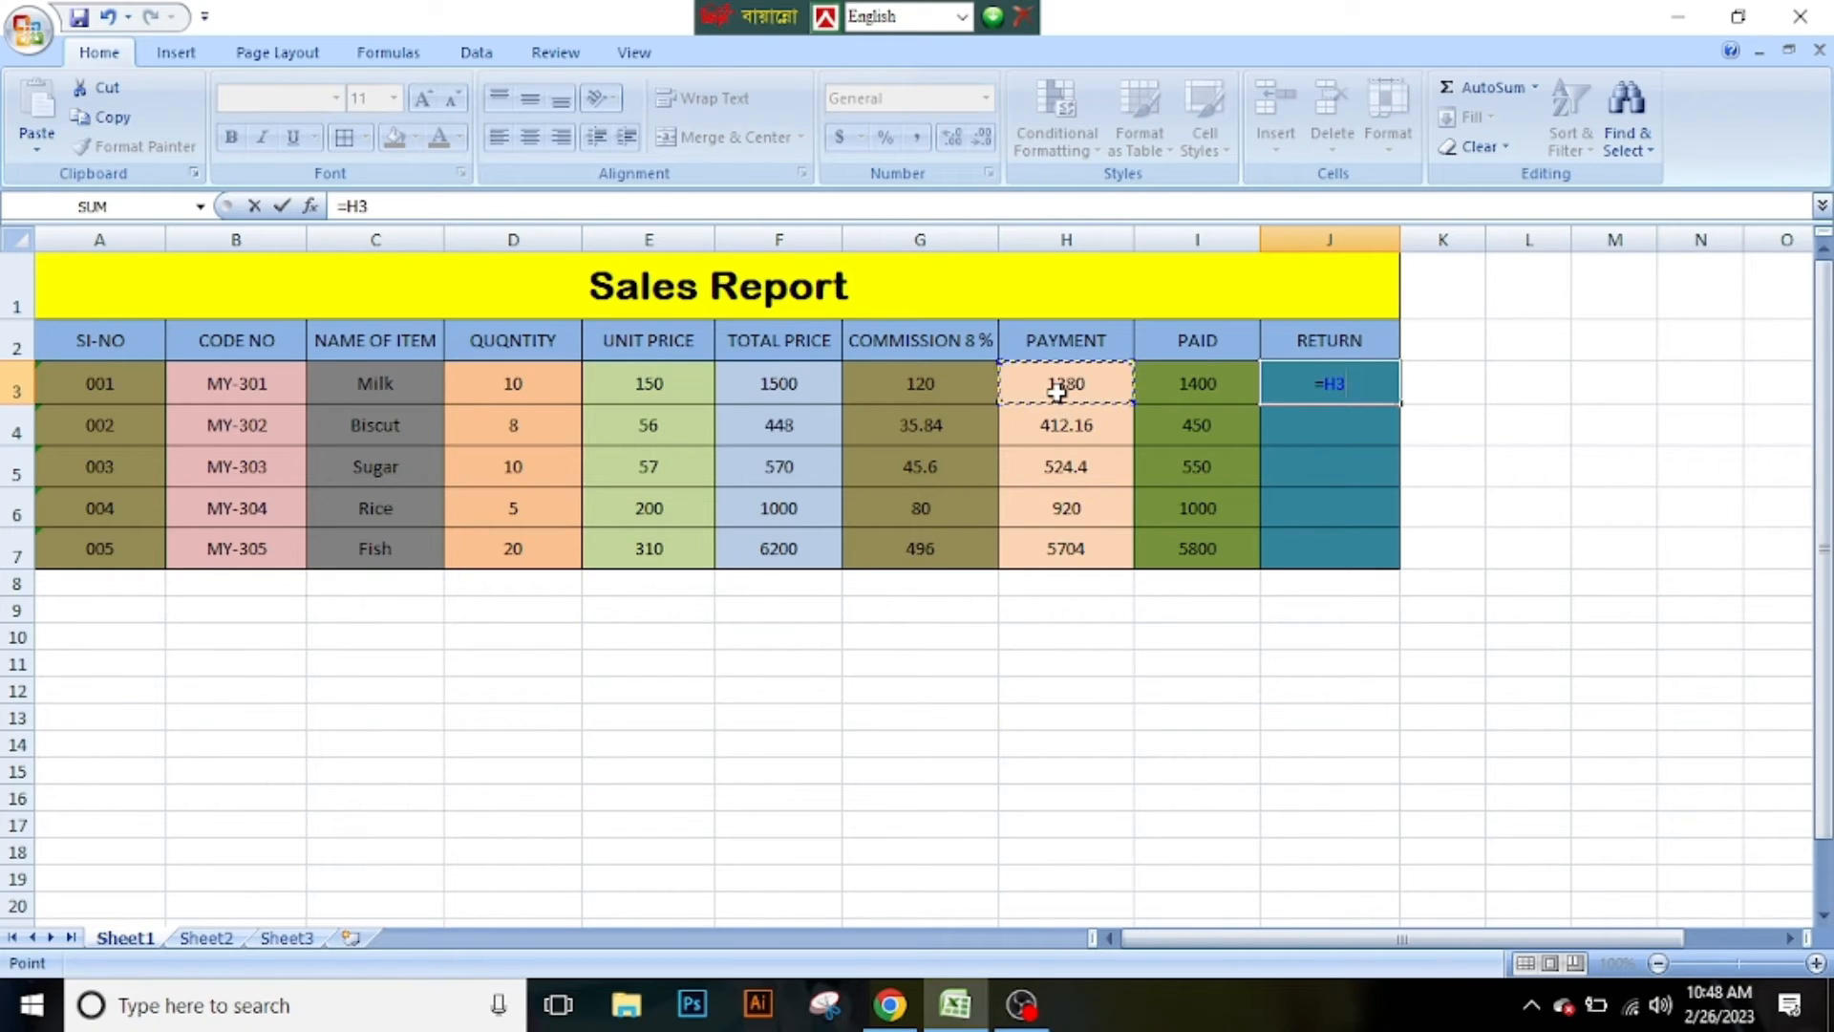
type("-")
left_click(1217, 390)
key("Return")
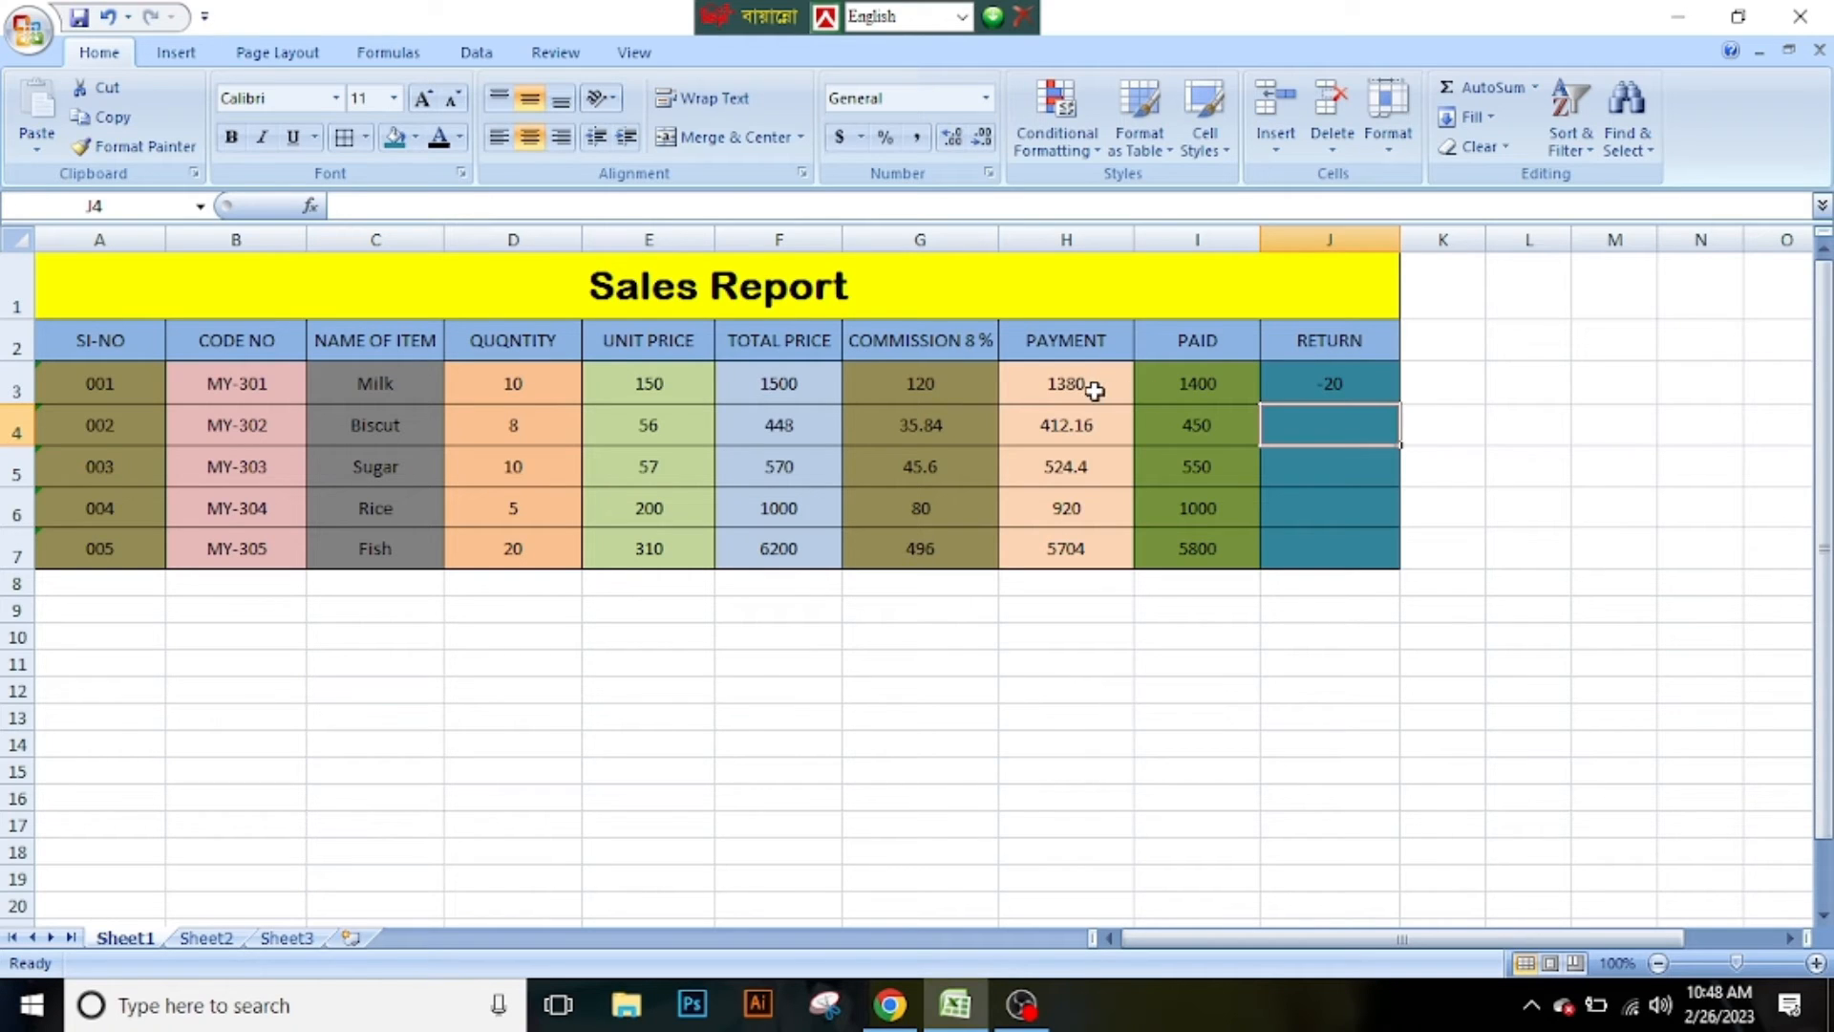
key("Up")
key("Delete")
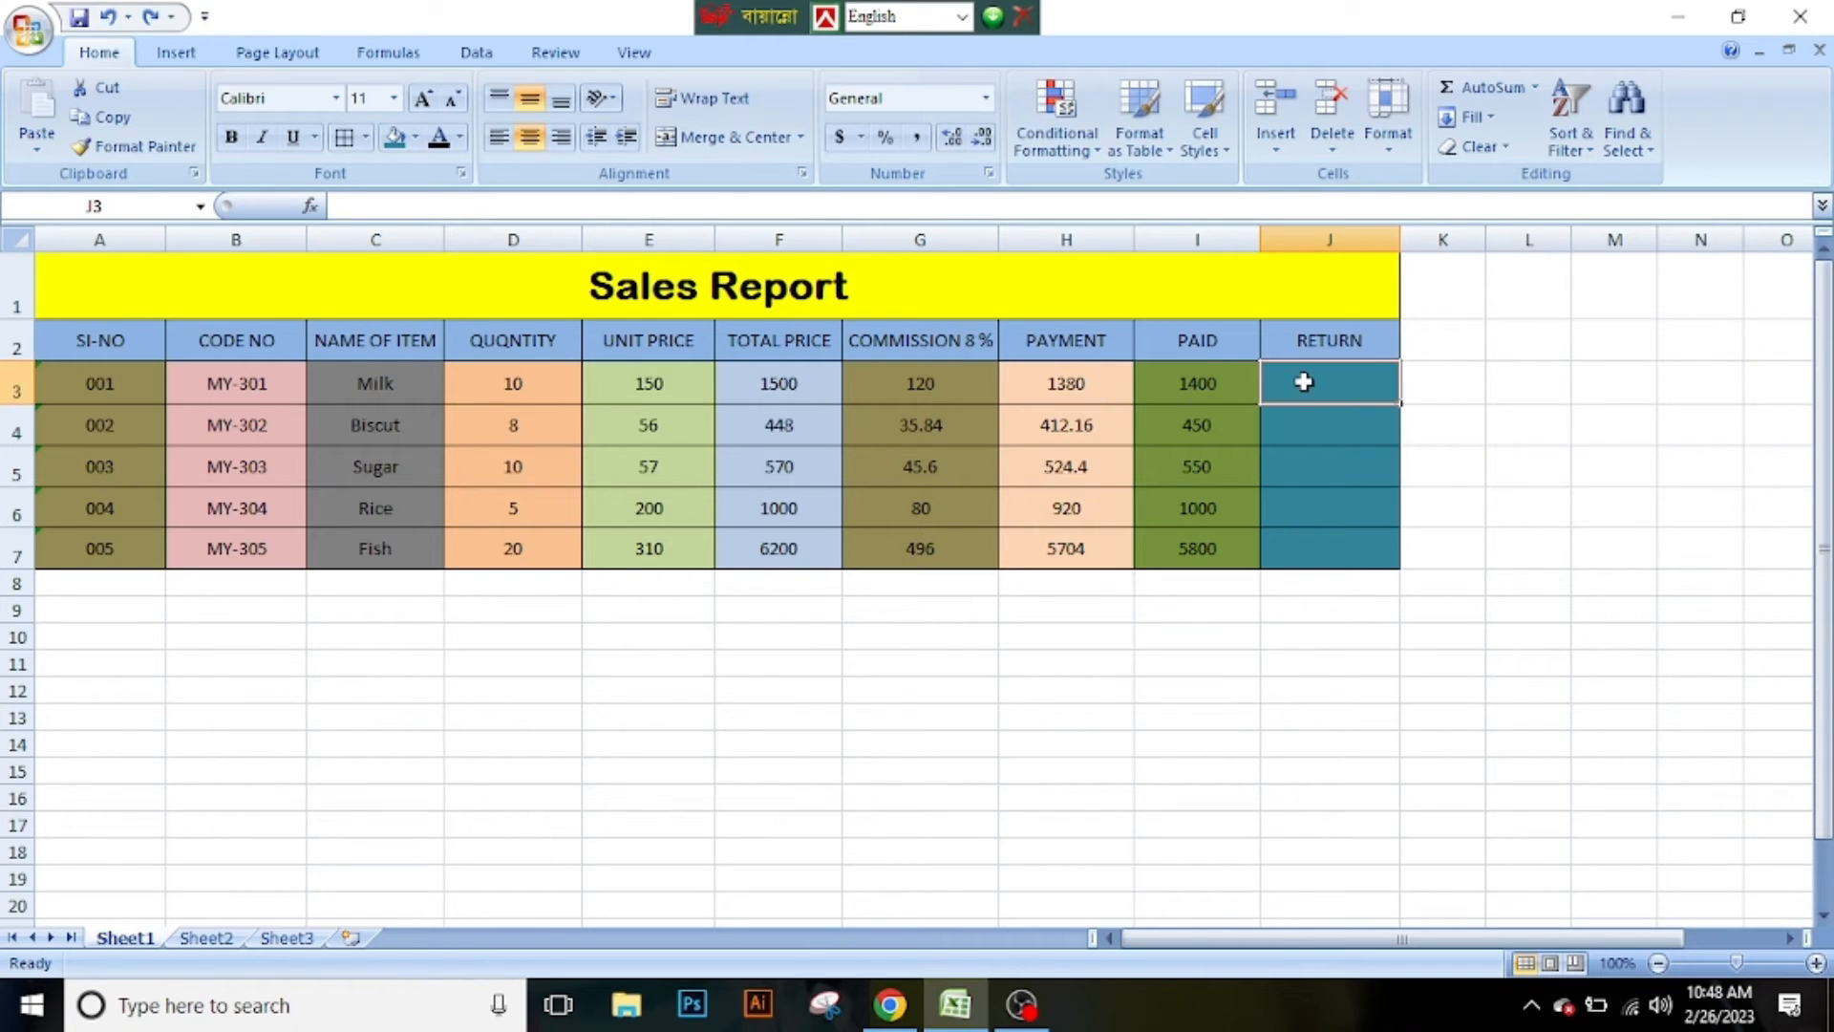
Calculate the return in J3 as paid minus payment with =I3-H3 and fill the formula down to J7, checking the filled cells.
type("=")
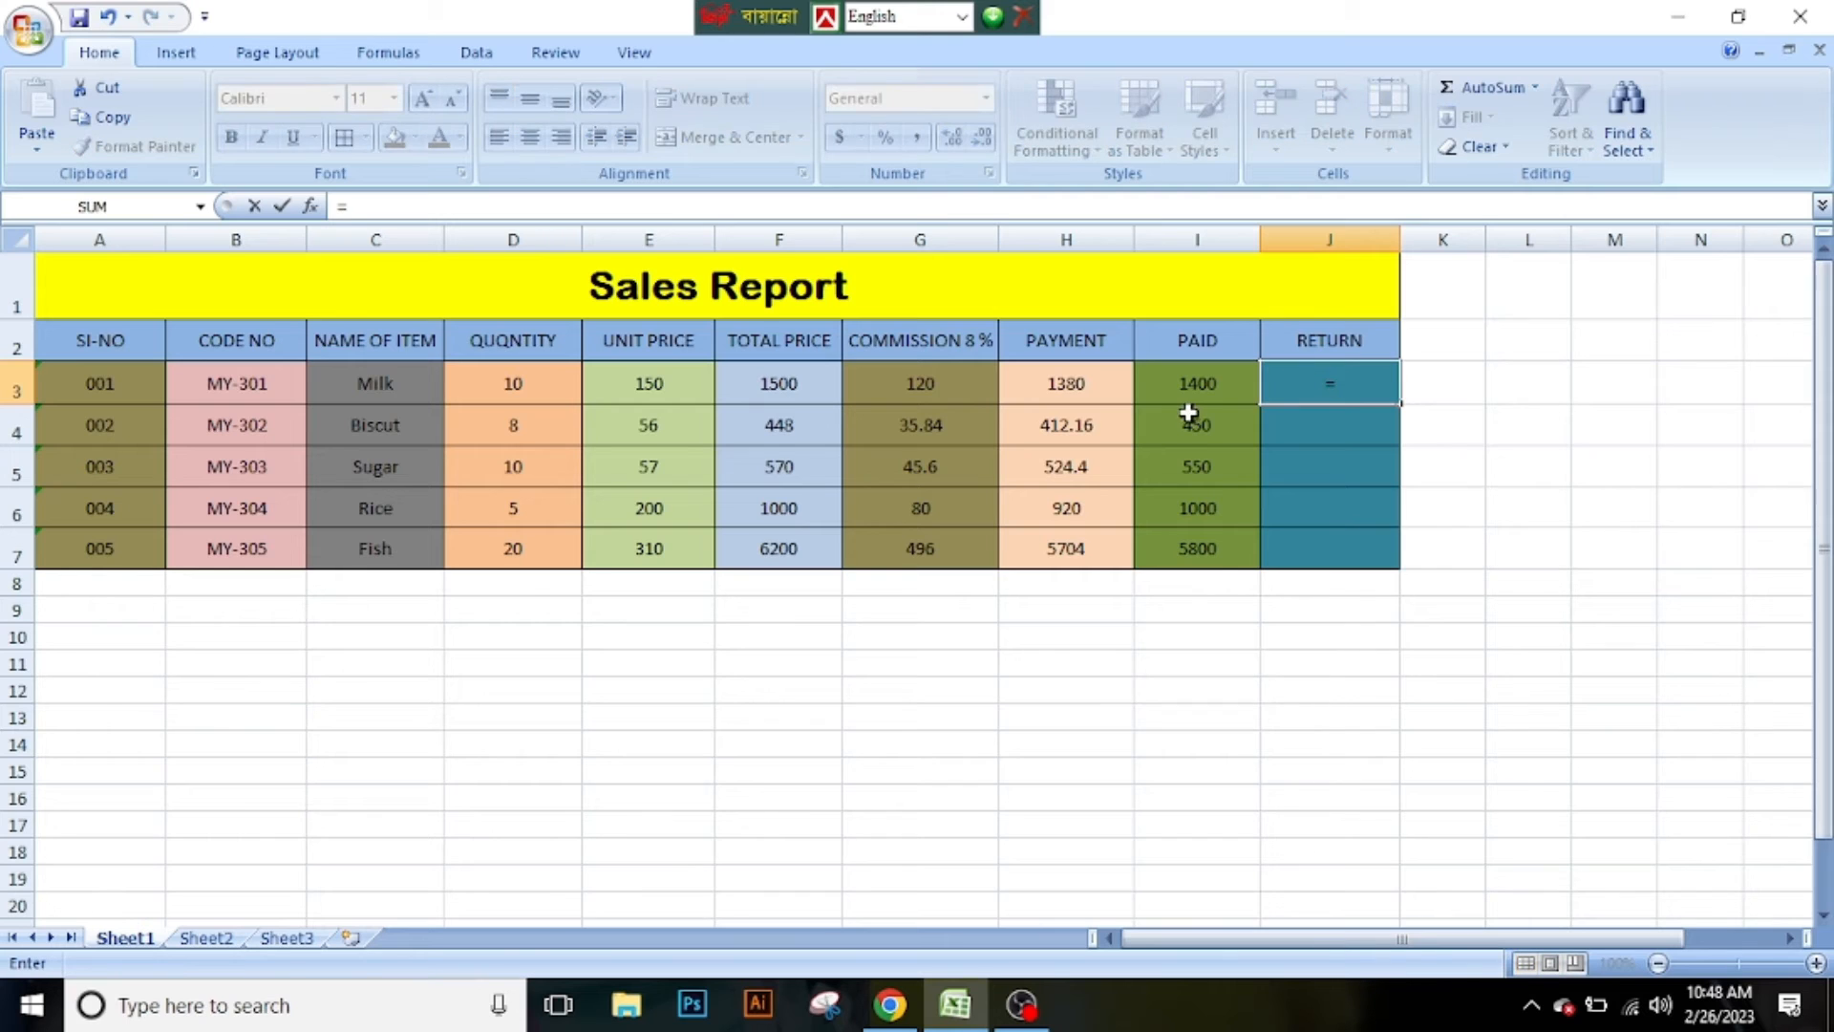
left_click(1201, 382)
type("-")
left_click(1077, 380)
key("Return")
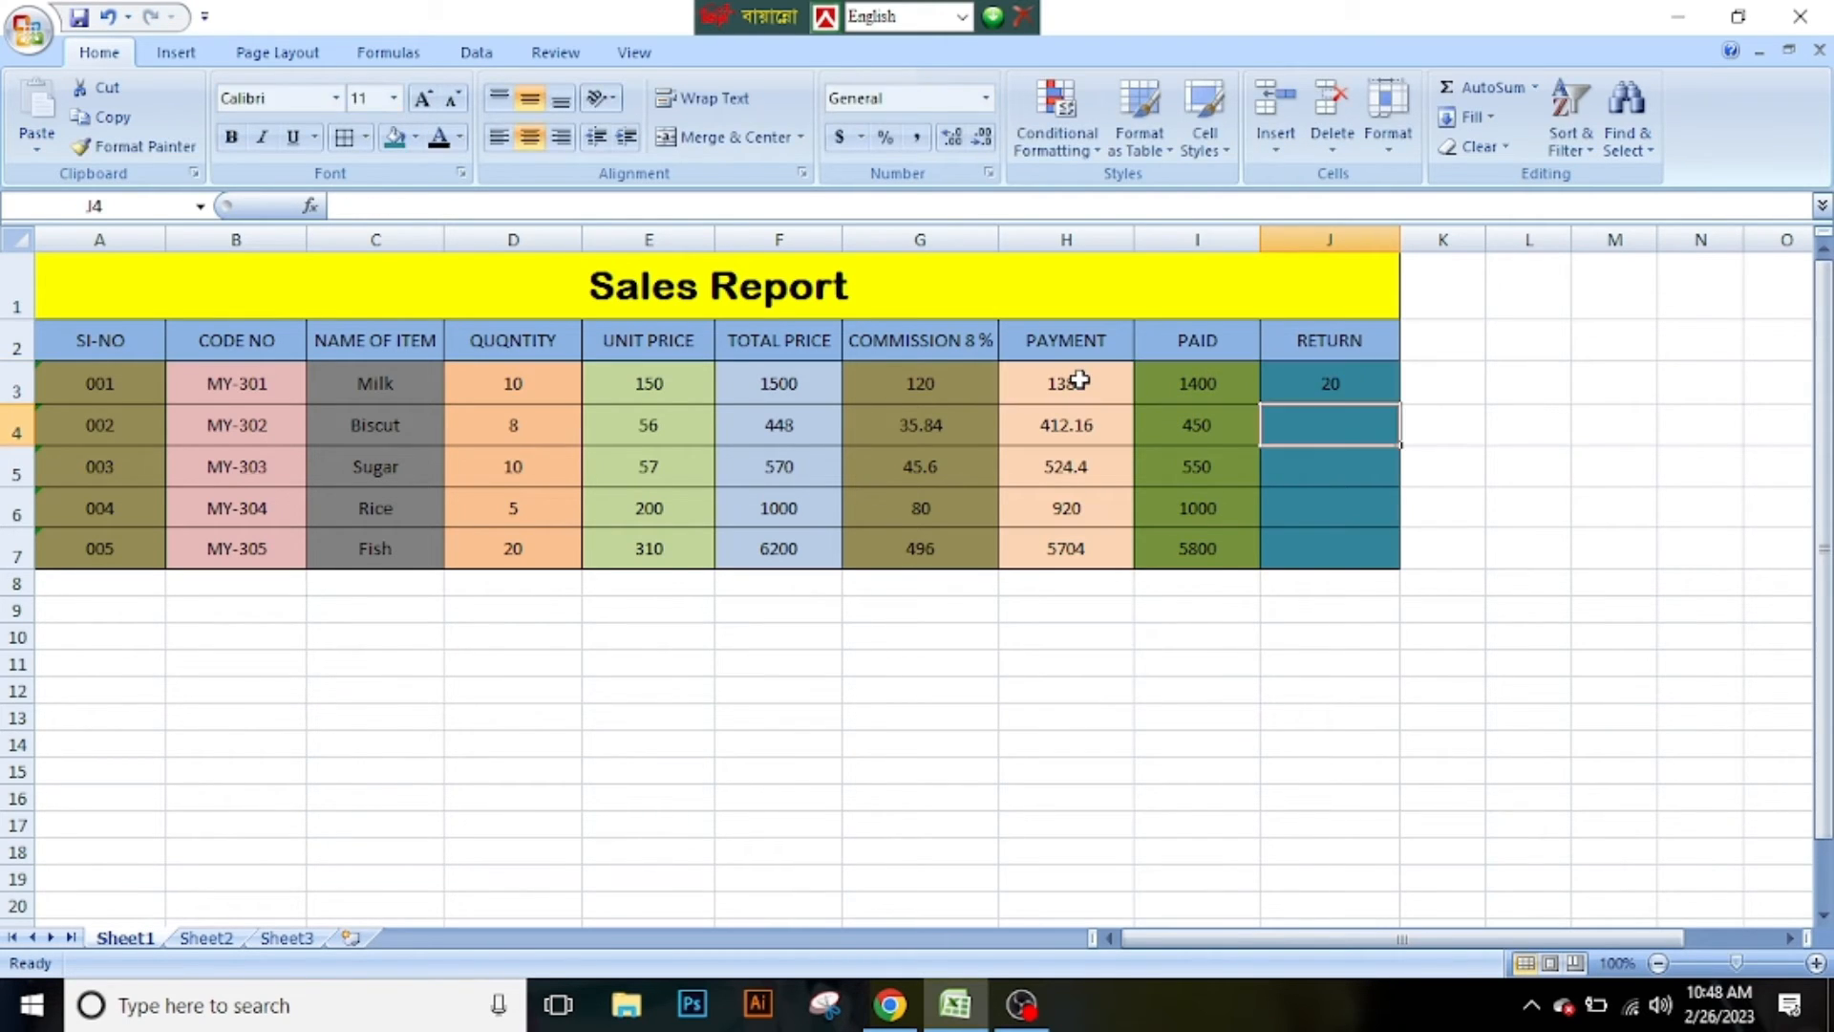
left_click(1387, 394)
left_click_drag(1398, 407, 1400, 570)
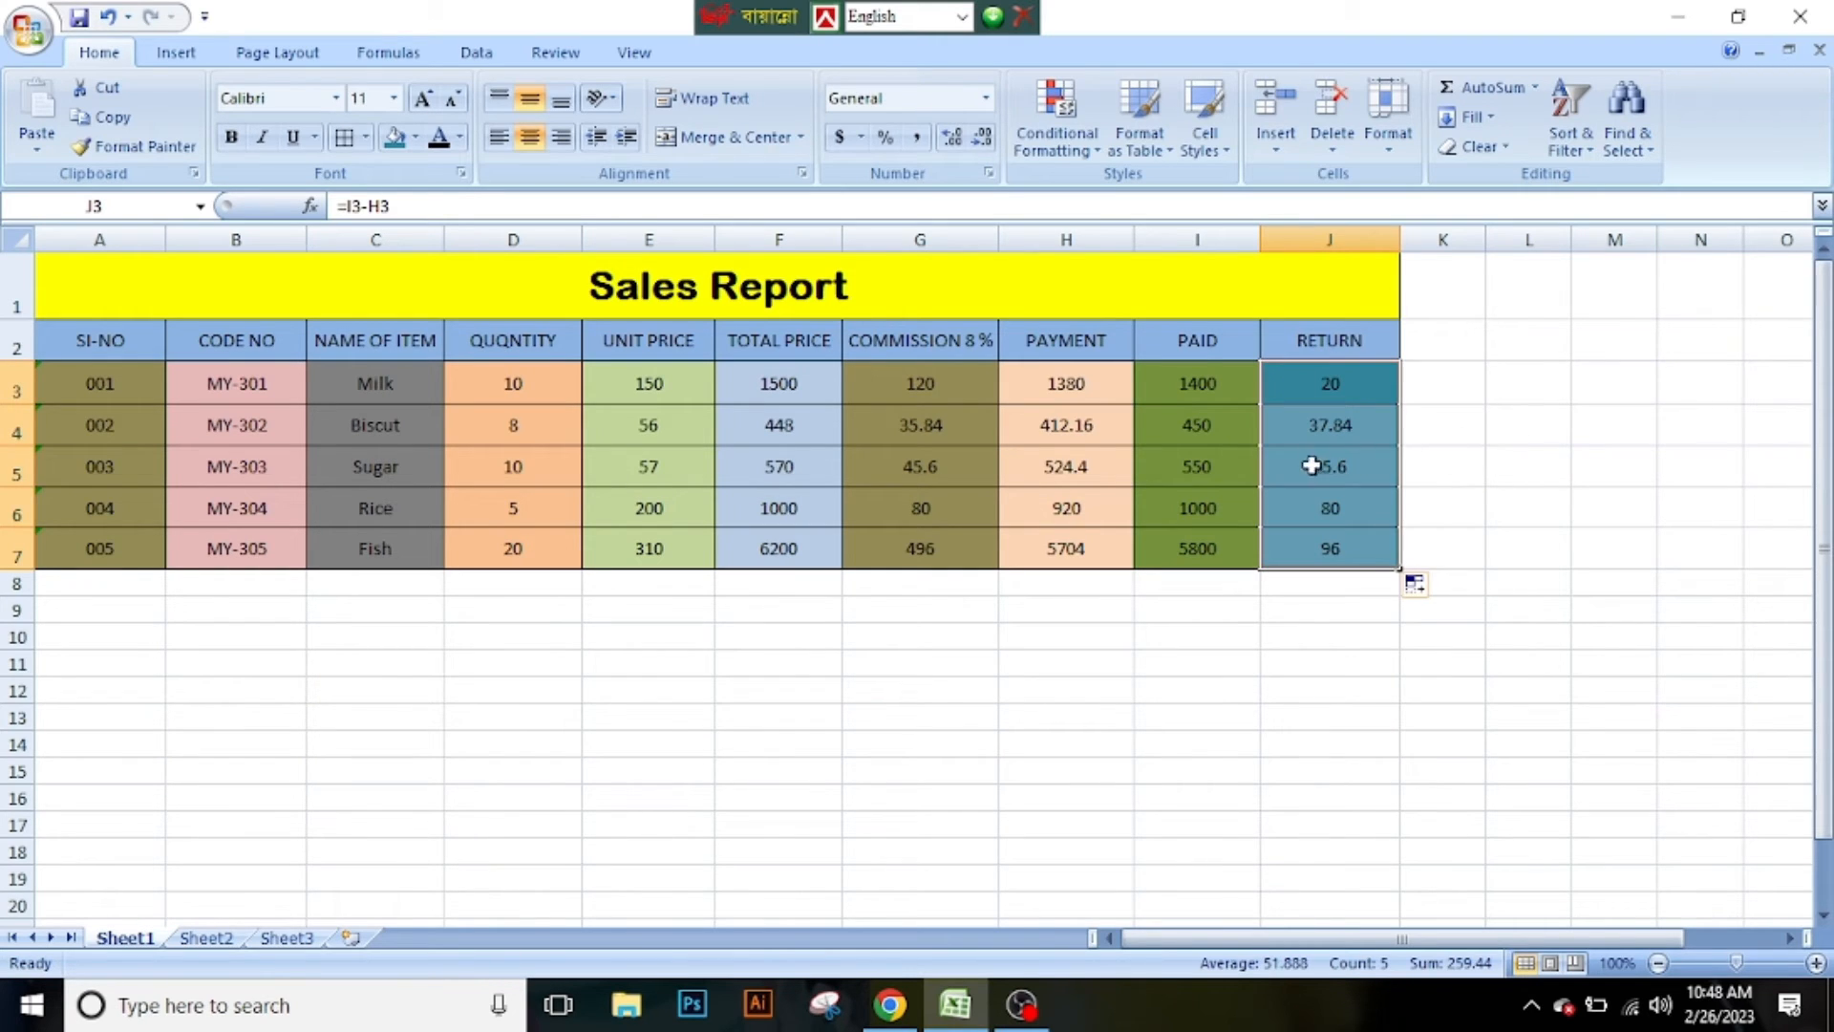
left_click_drag(1208, 381, 1223, 543)
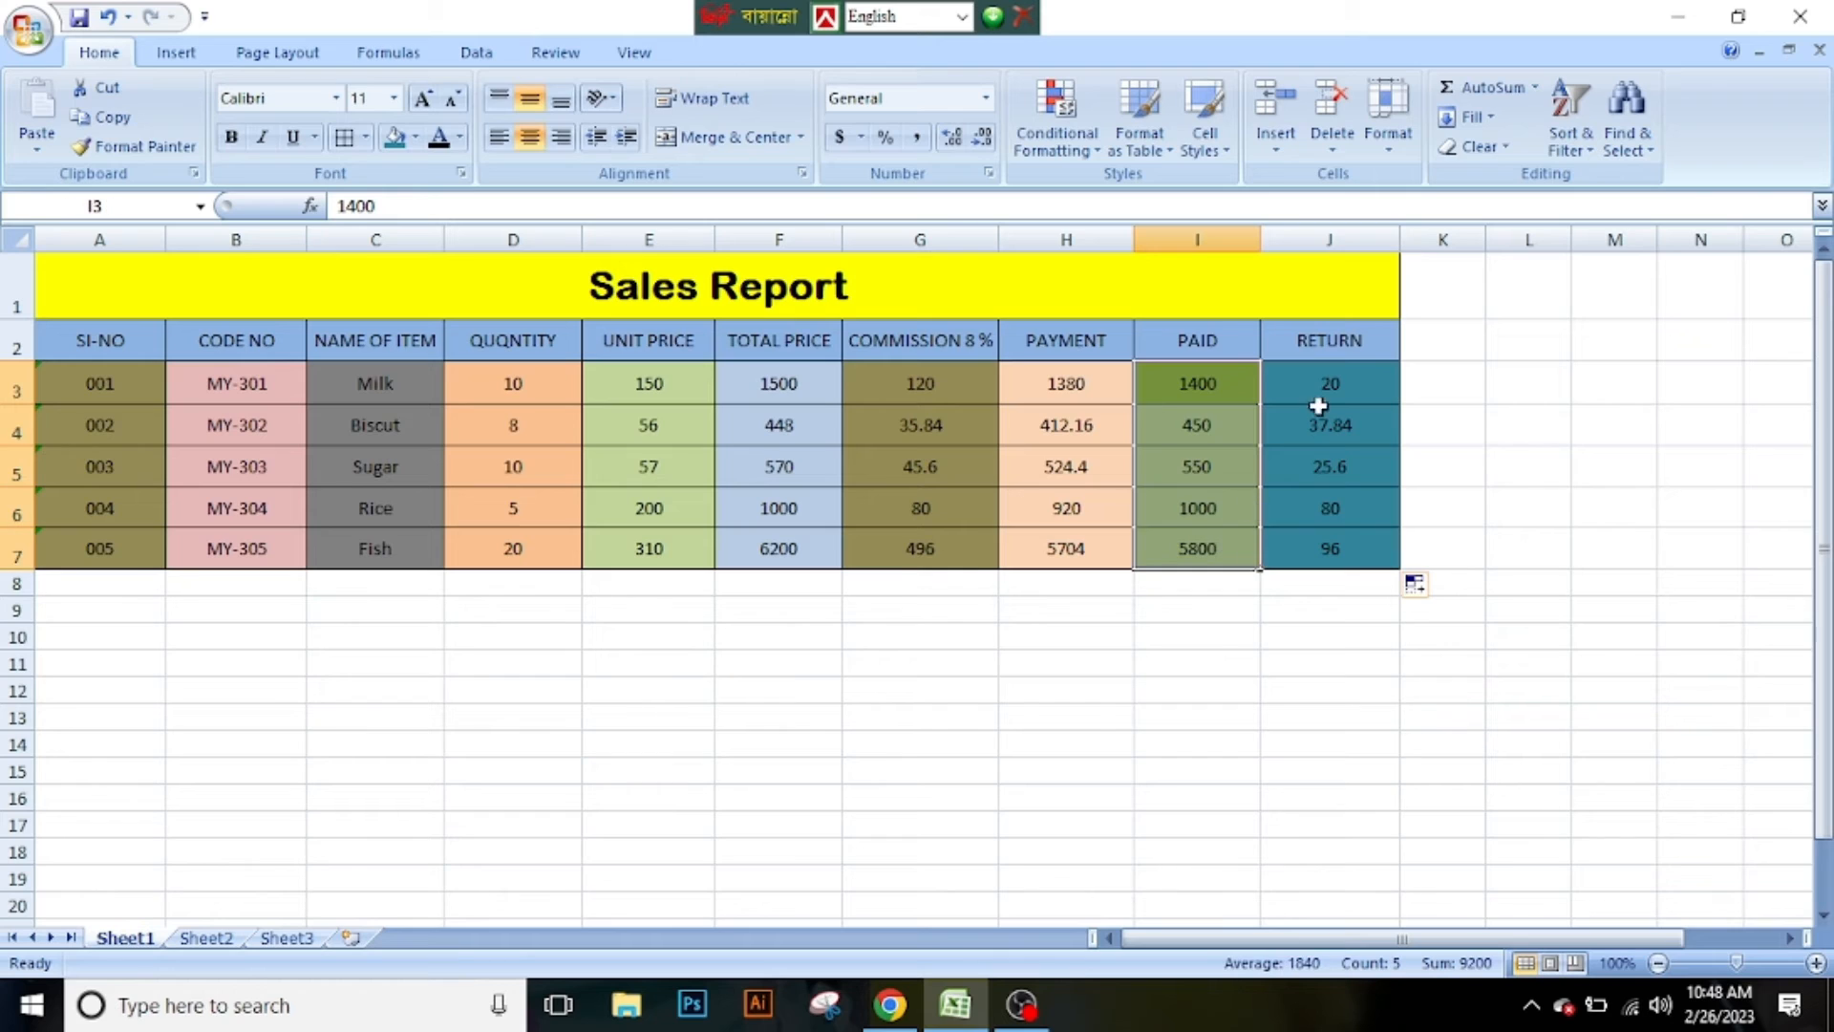
left_click_drag(1363, 468, 1359, 494)
left_click(1356, 384)
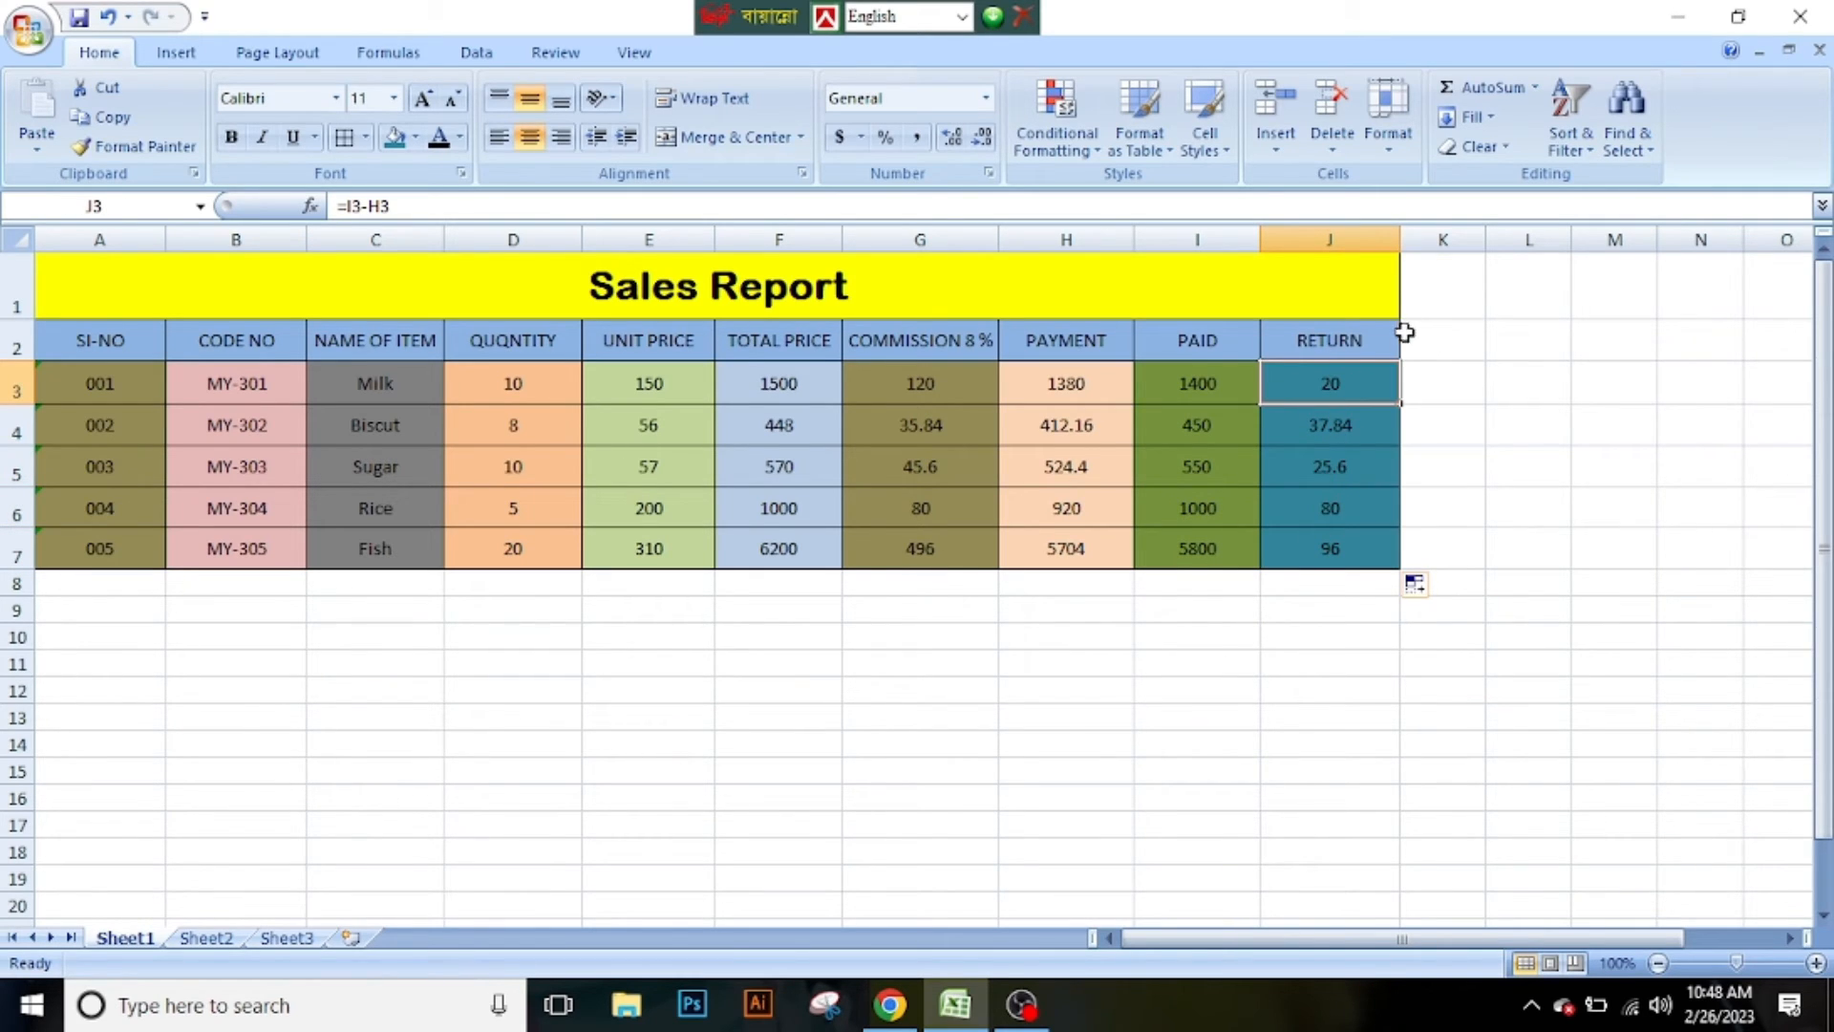
Apply all borders to J2:K7 and widen column K to about the width of its neighbouring table columns.
left_click_drag(1404, 332, 1457, 542)
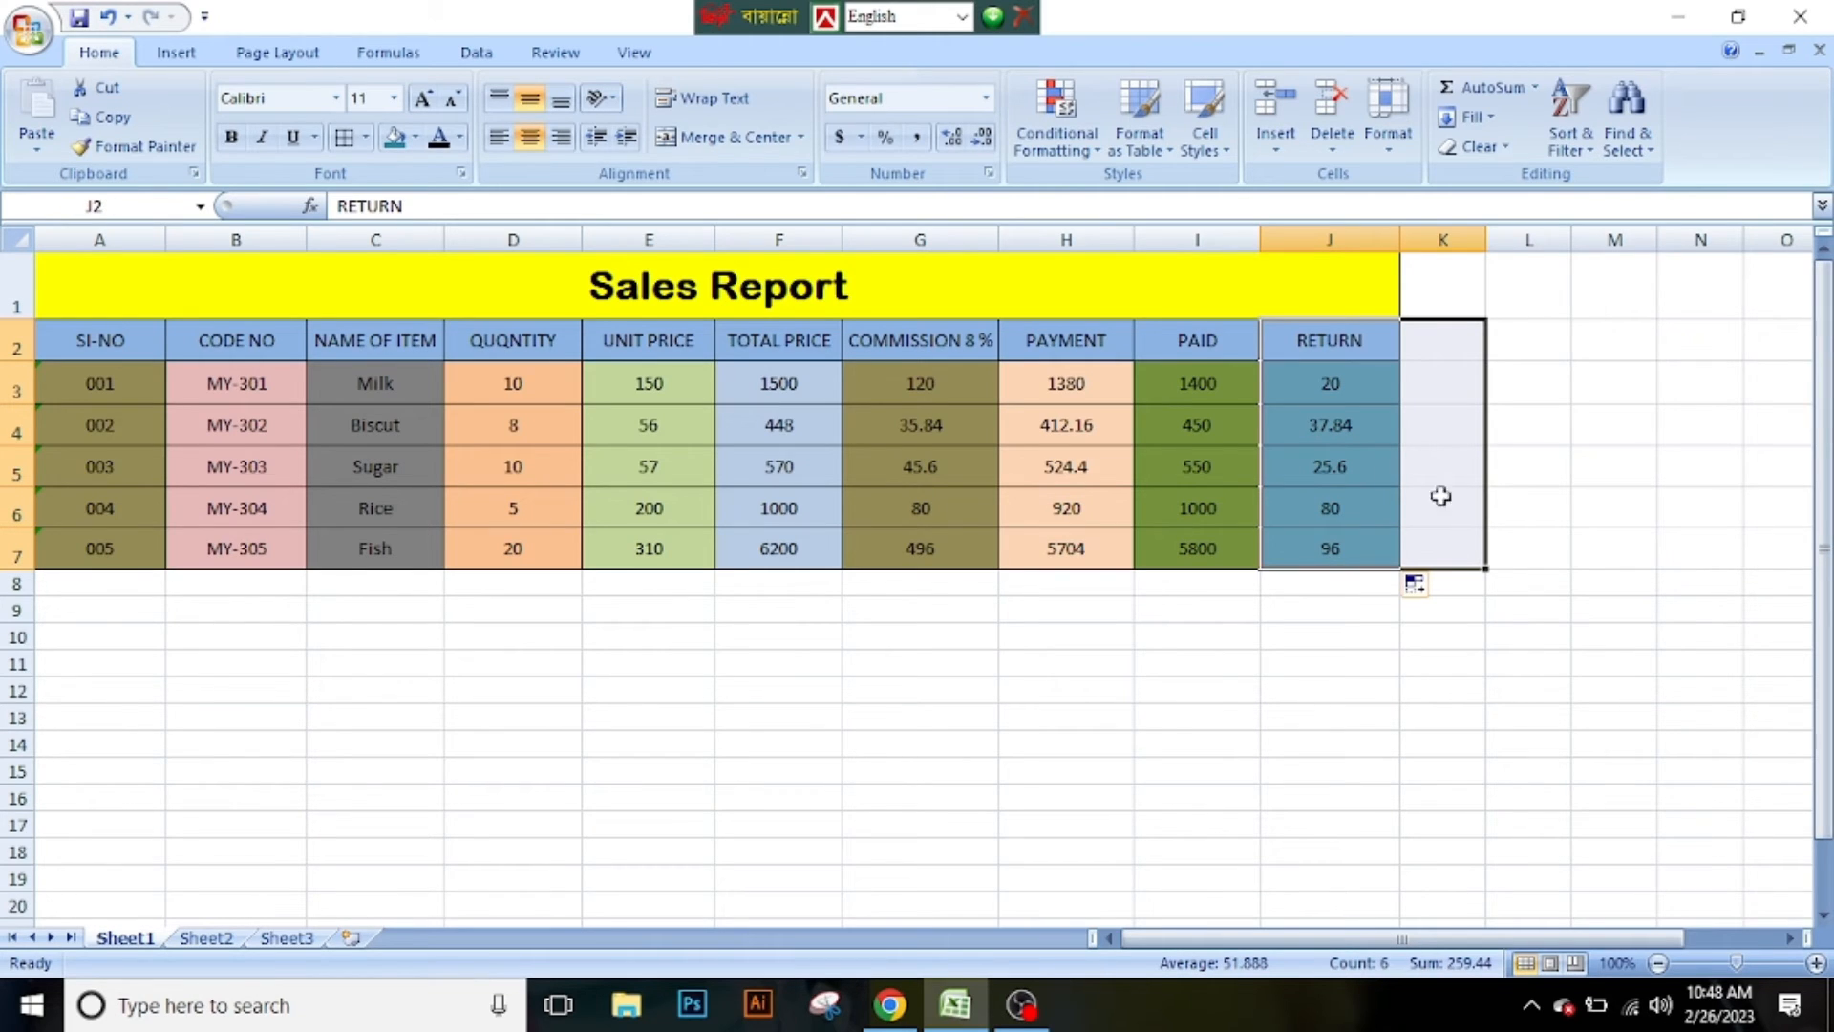
left_click(344, 136)
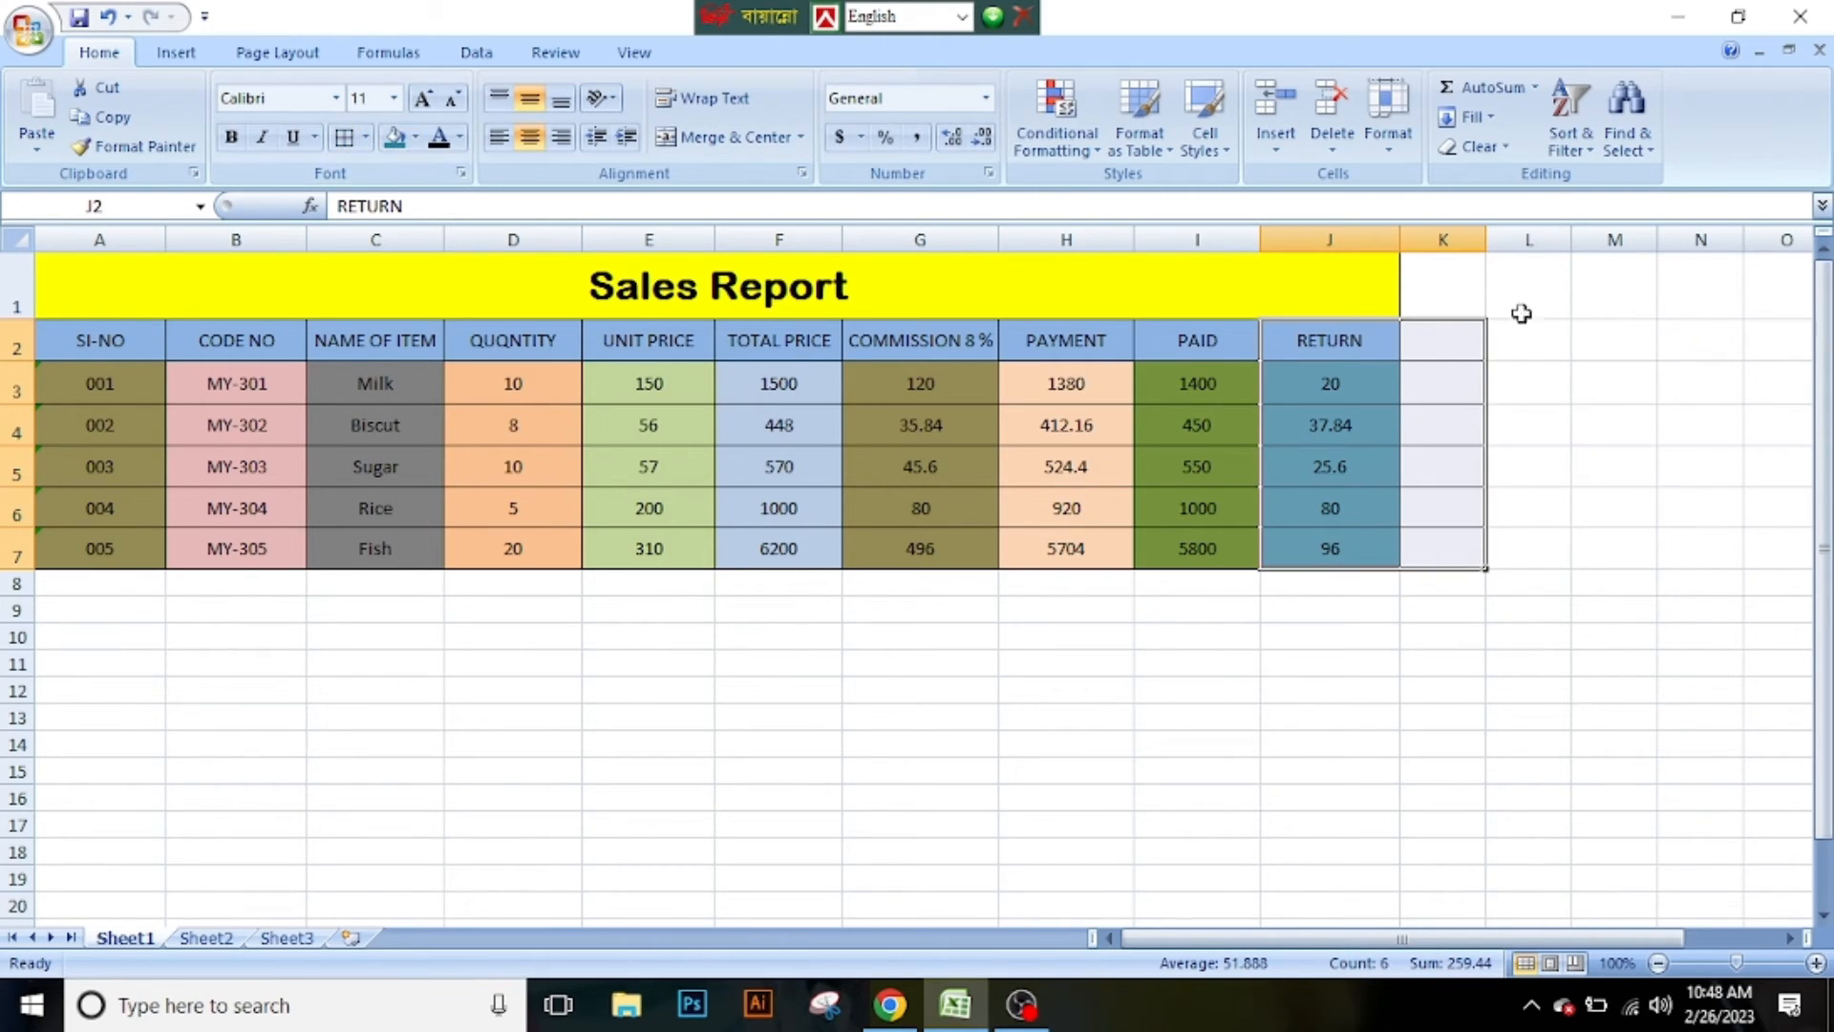
left_click_drag(1486, 240, 1534, 299)
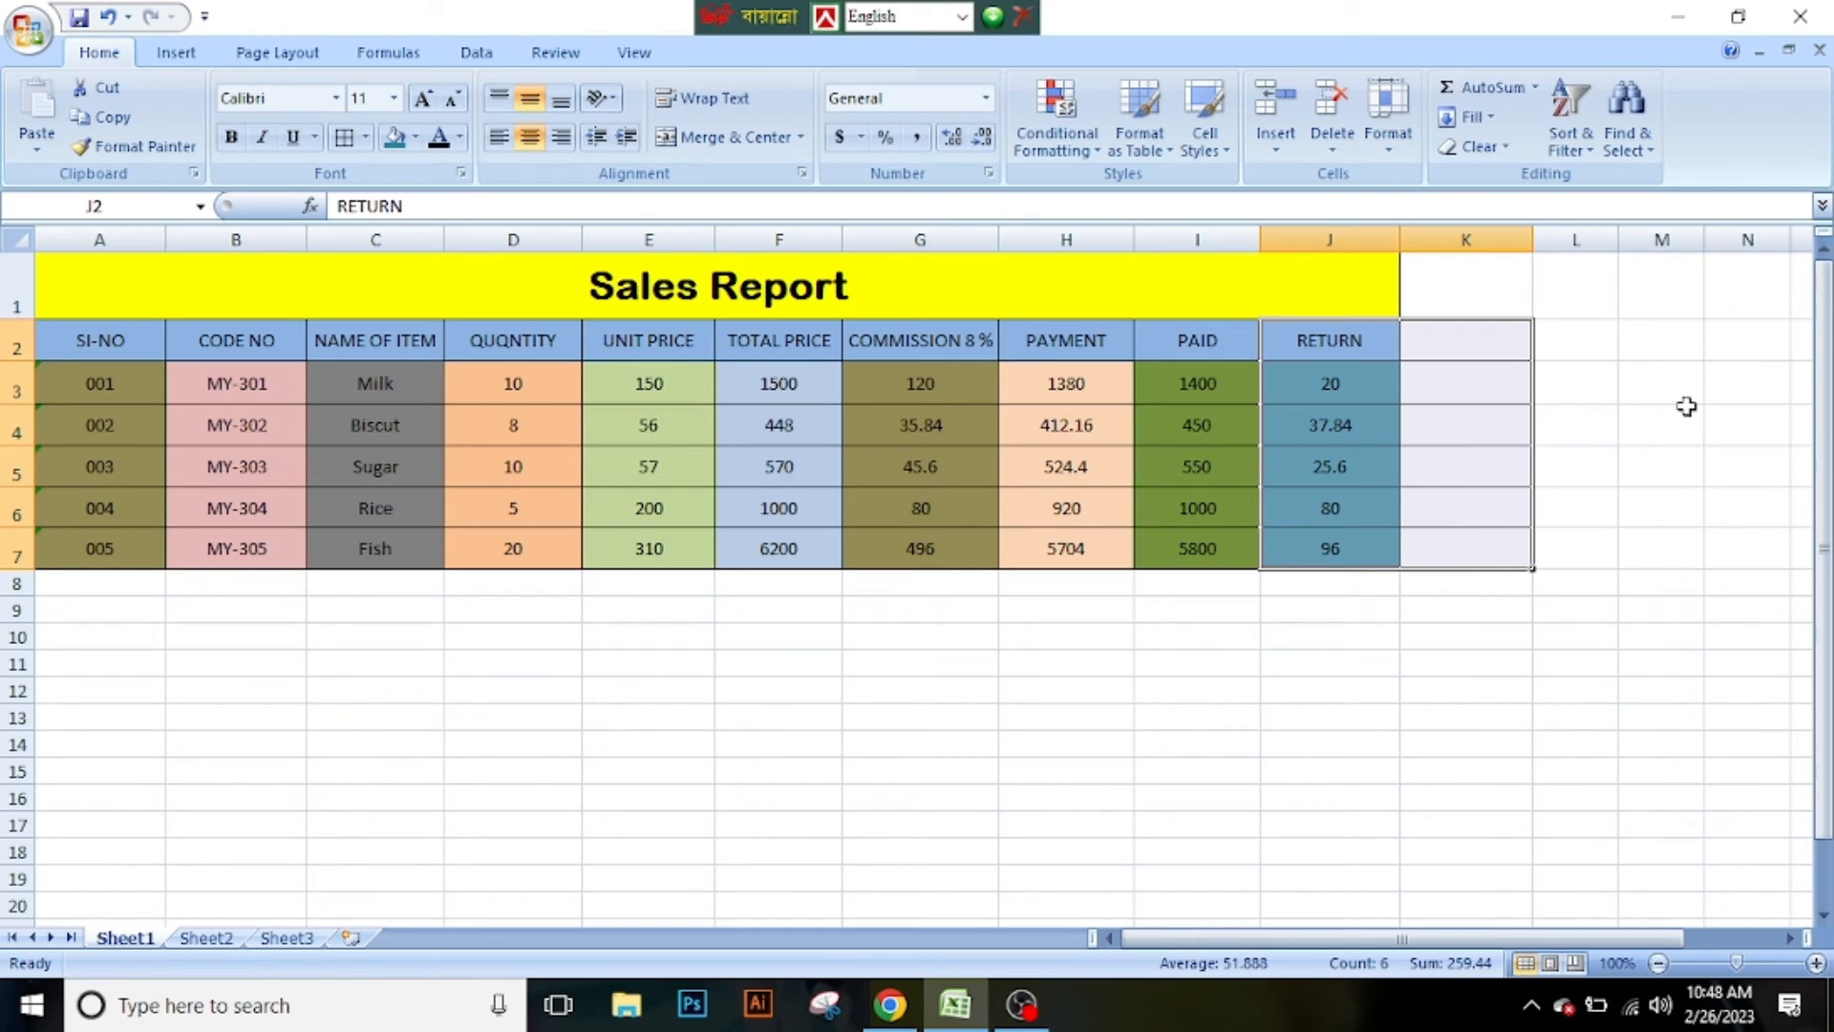
Centre the cells K2:K7 both vertically and horizontally.
left_click(1684, 407)
left_click(1469, 342)
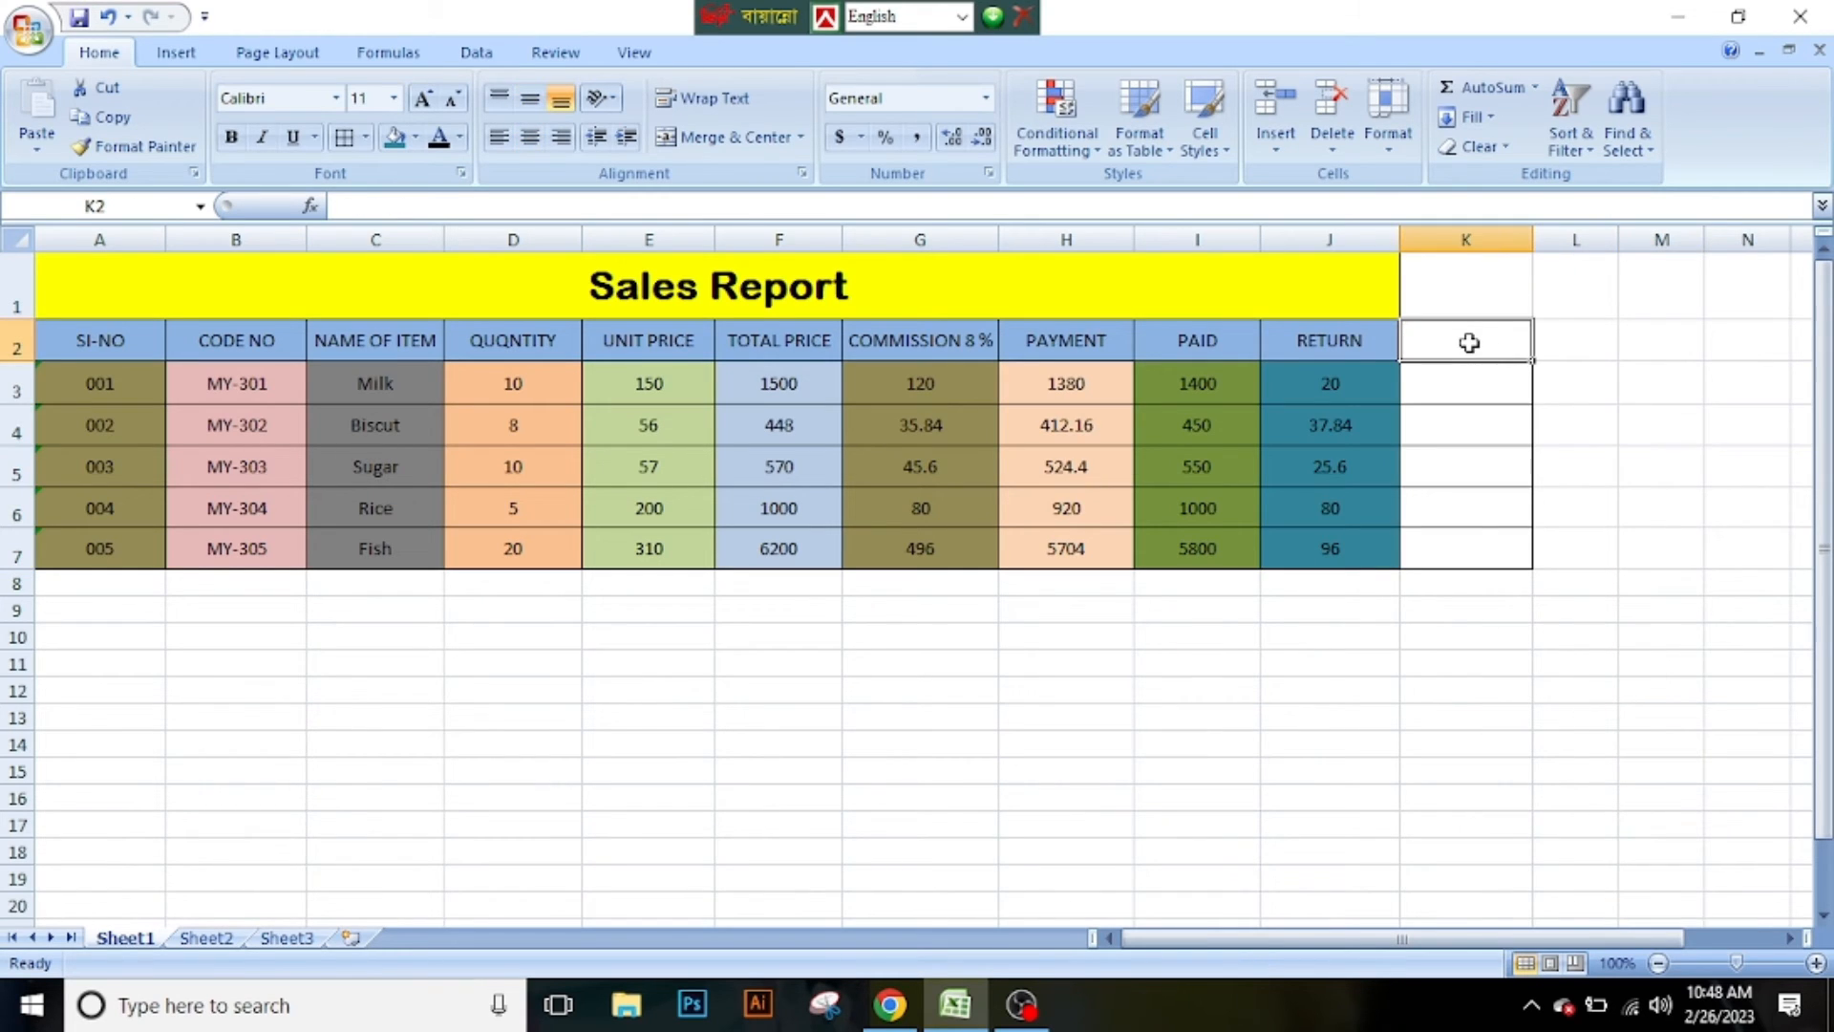
double_click(1469, 342)
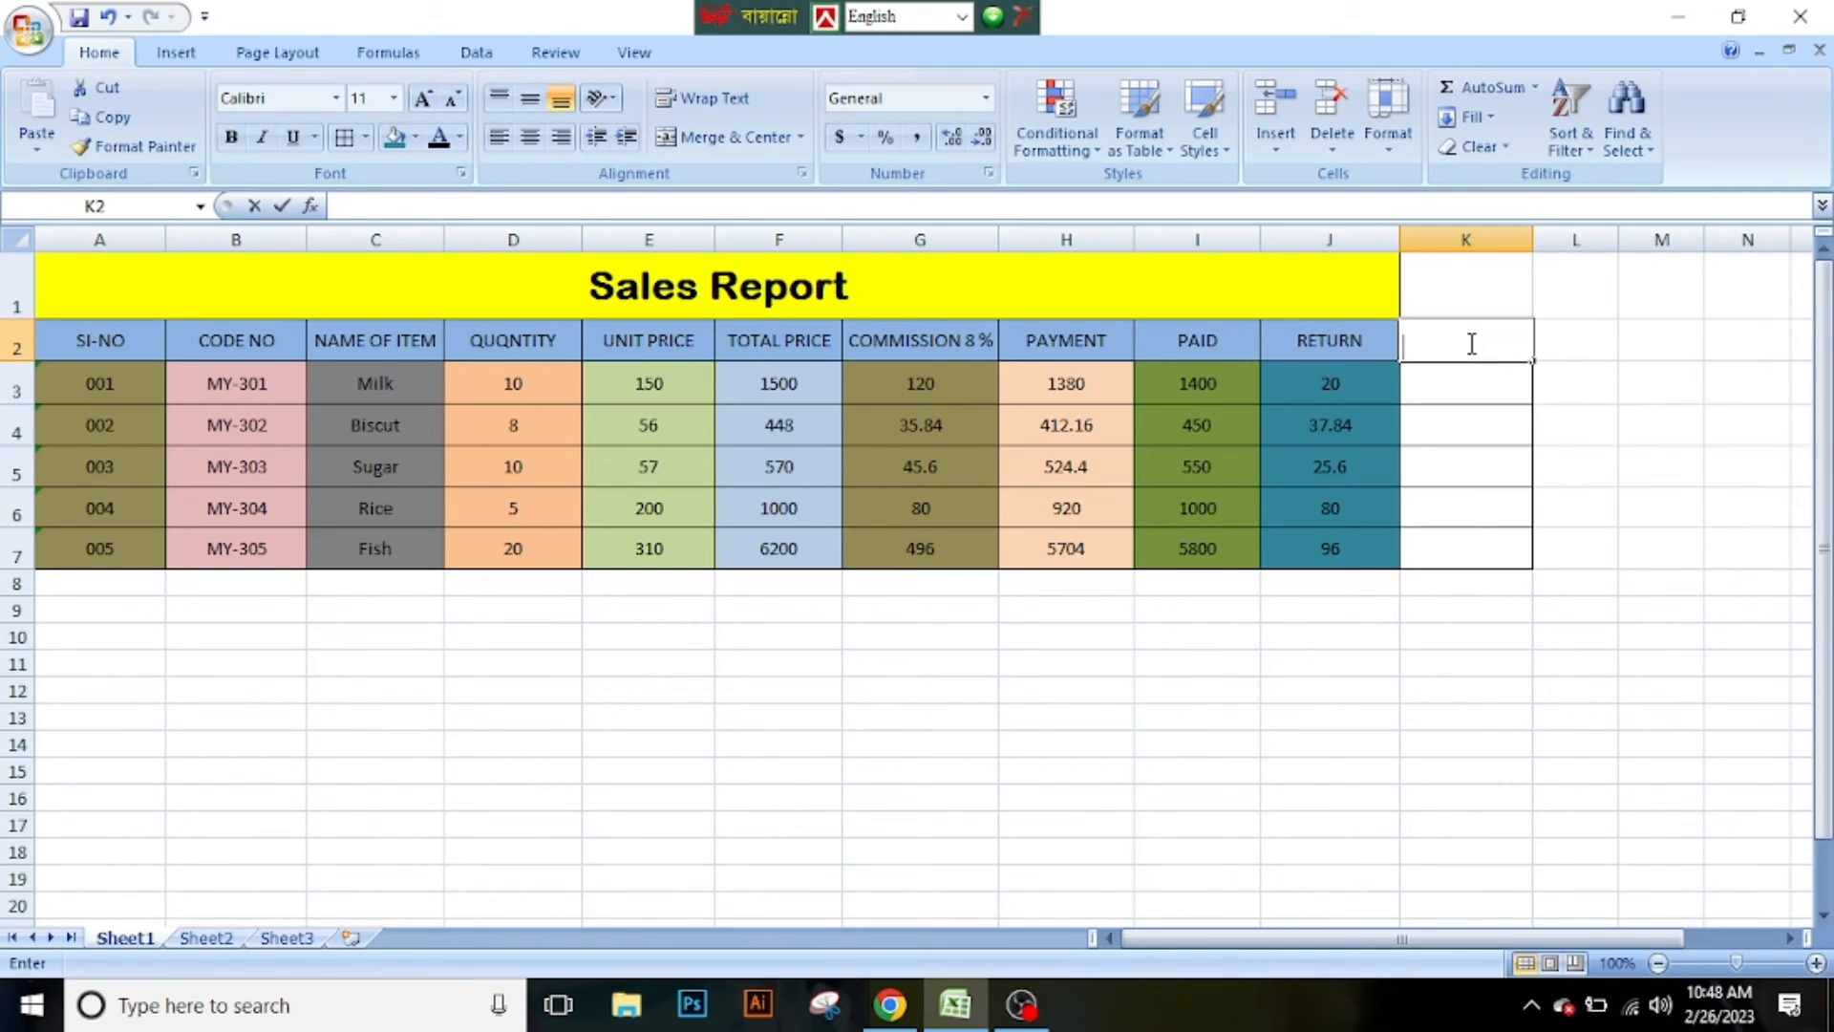
left_click(1644, 374)
left_click_drag(1490, 328, 1496, 550)
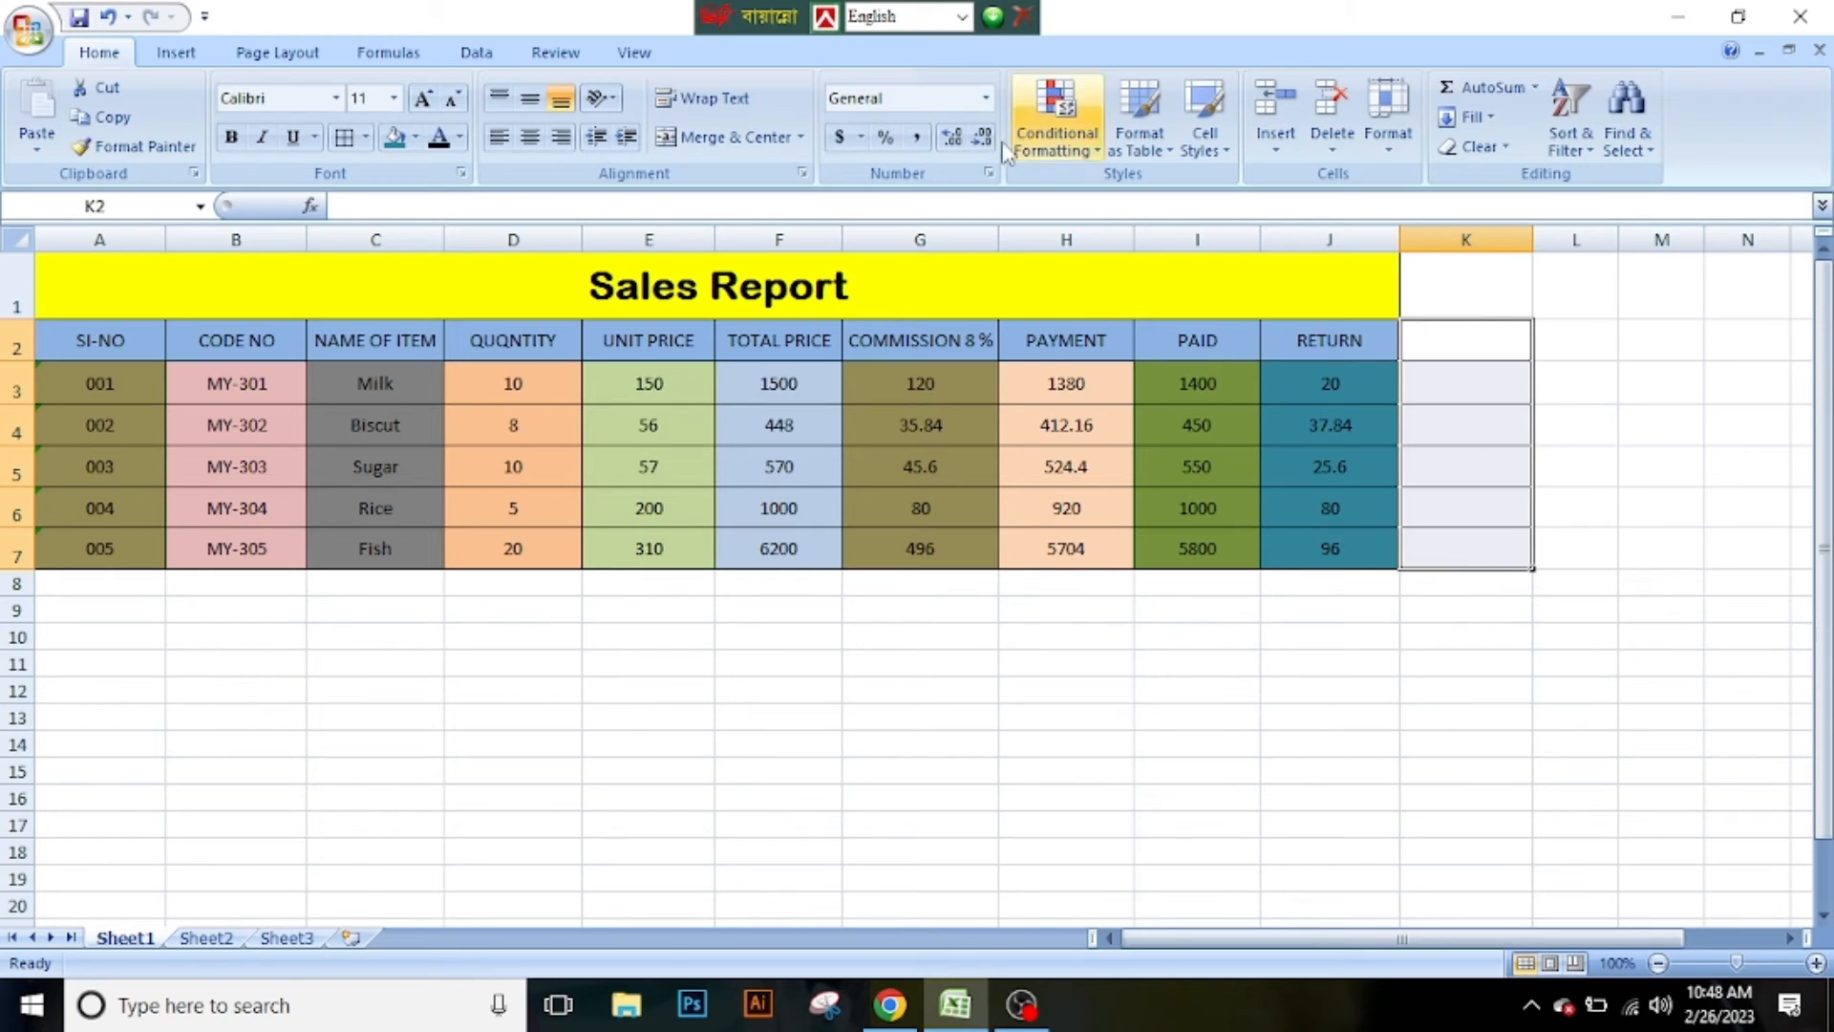
left_click(529, 99)
left_click(530, 137)
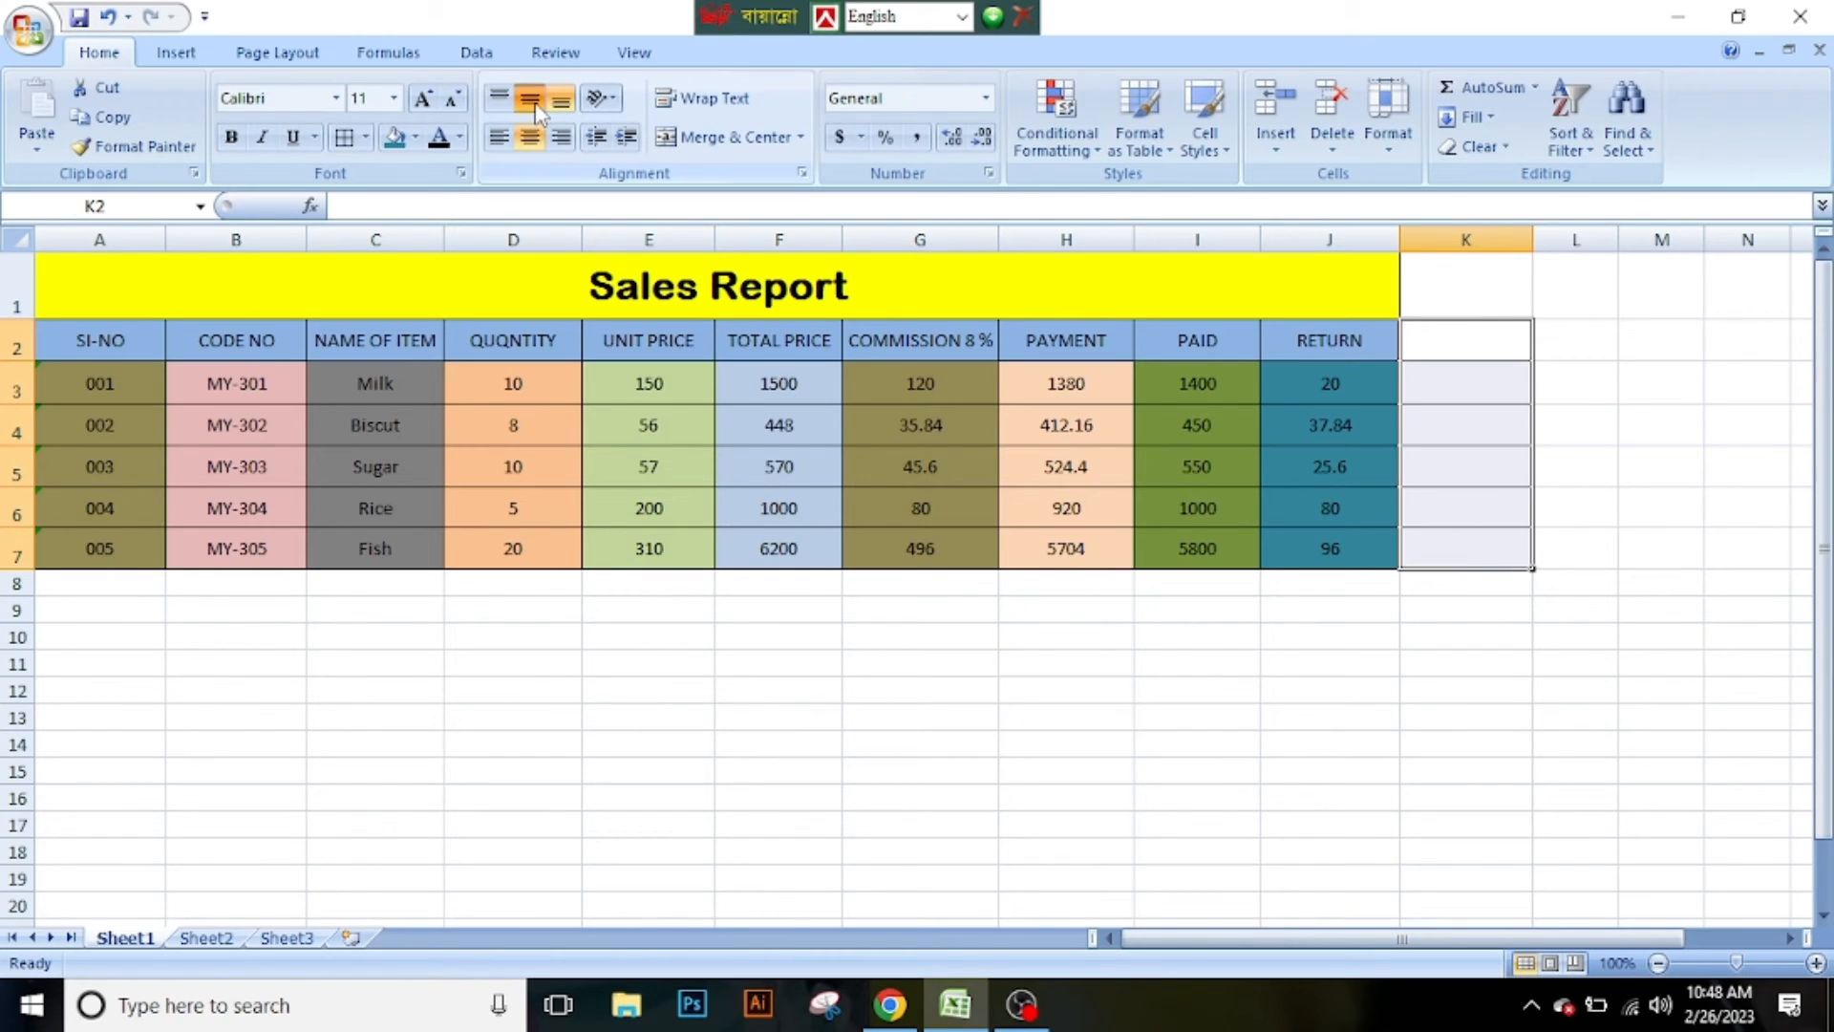
Enter the header "baki" in K2 for the new column beside RETURN.
left_click(1430, 341)
double_click(1429, 341)
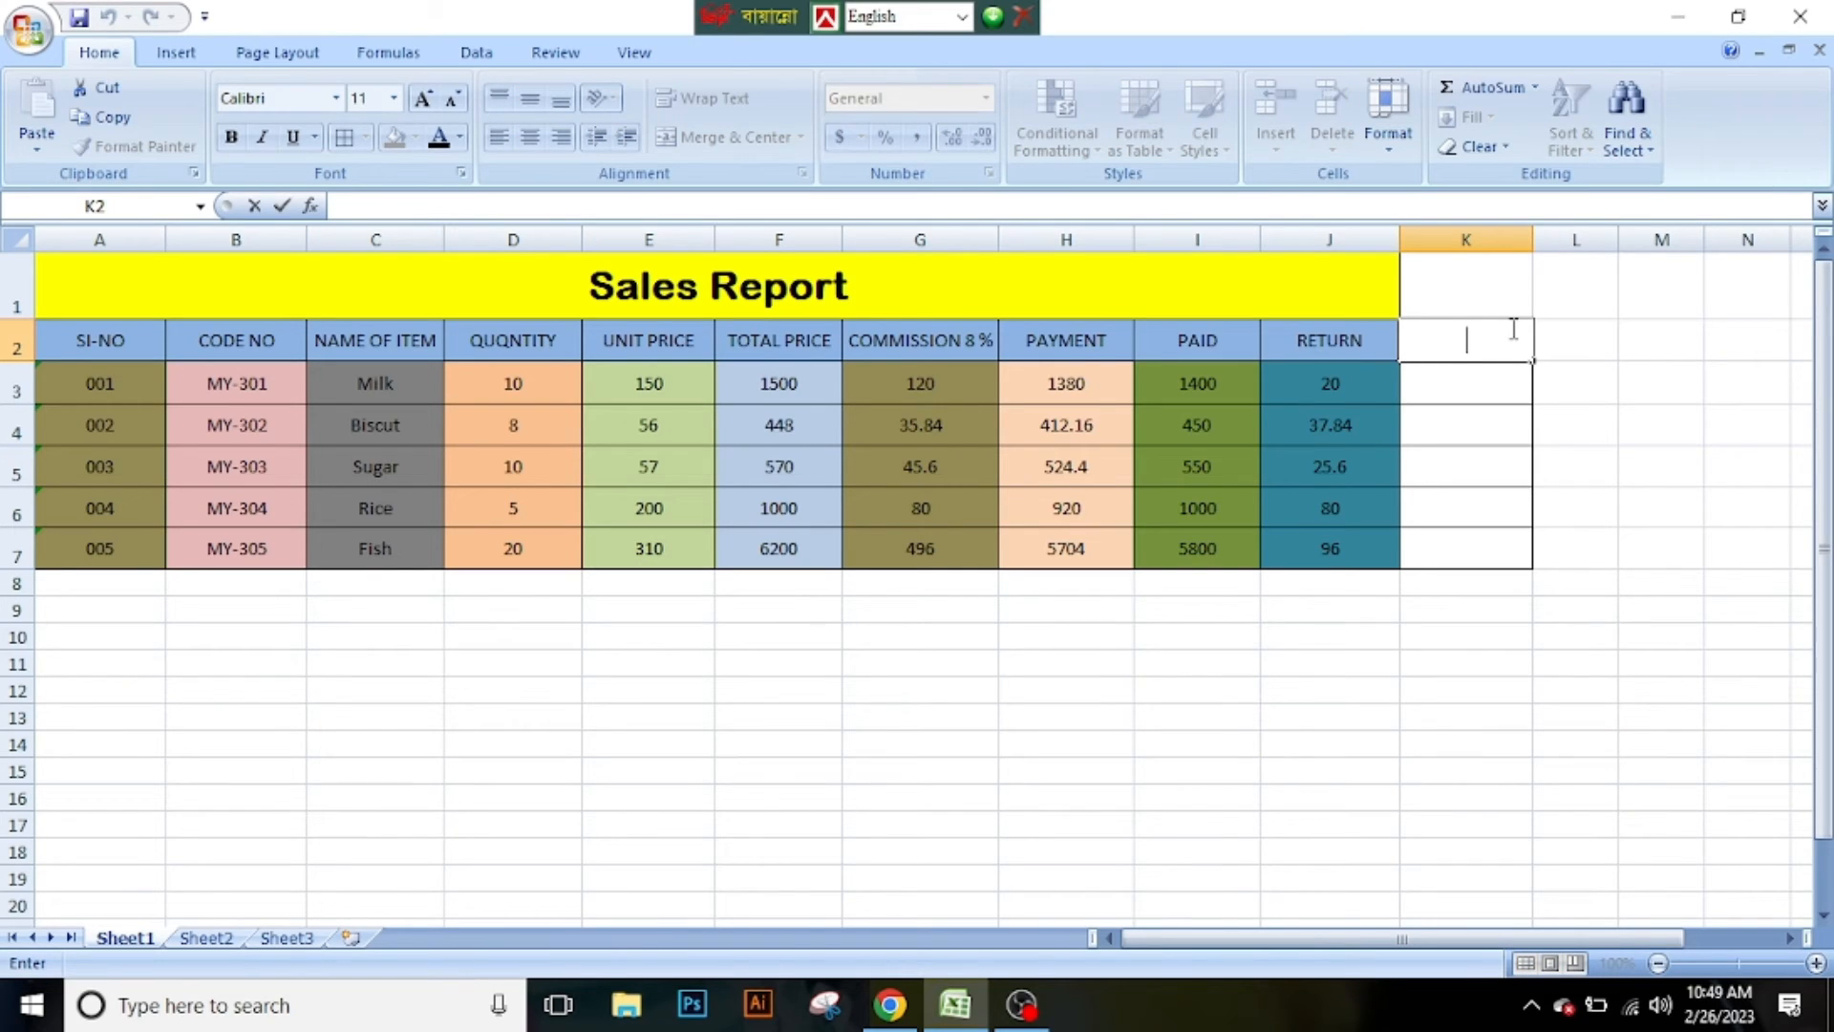
type("baki")
left_click(1590, 346)
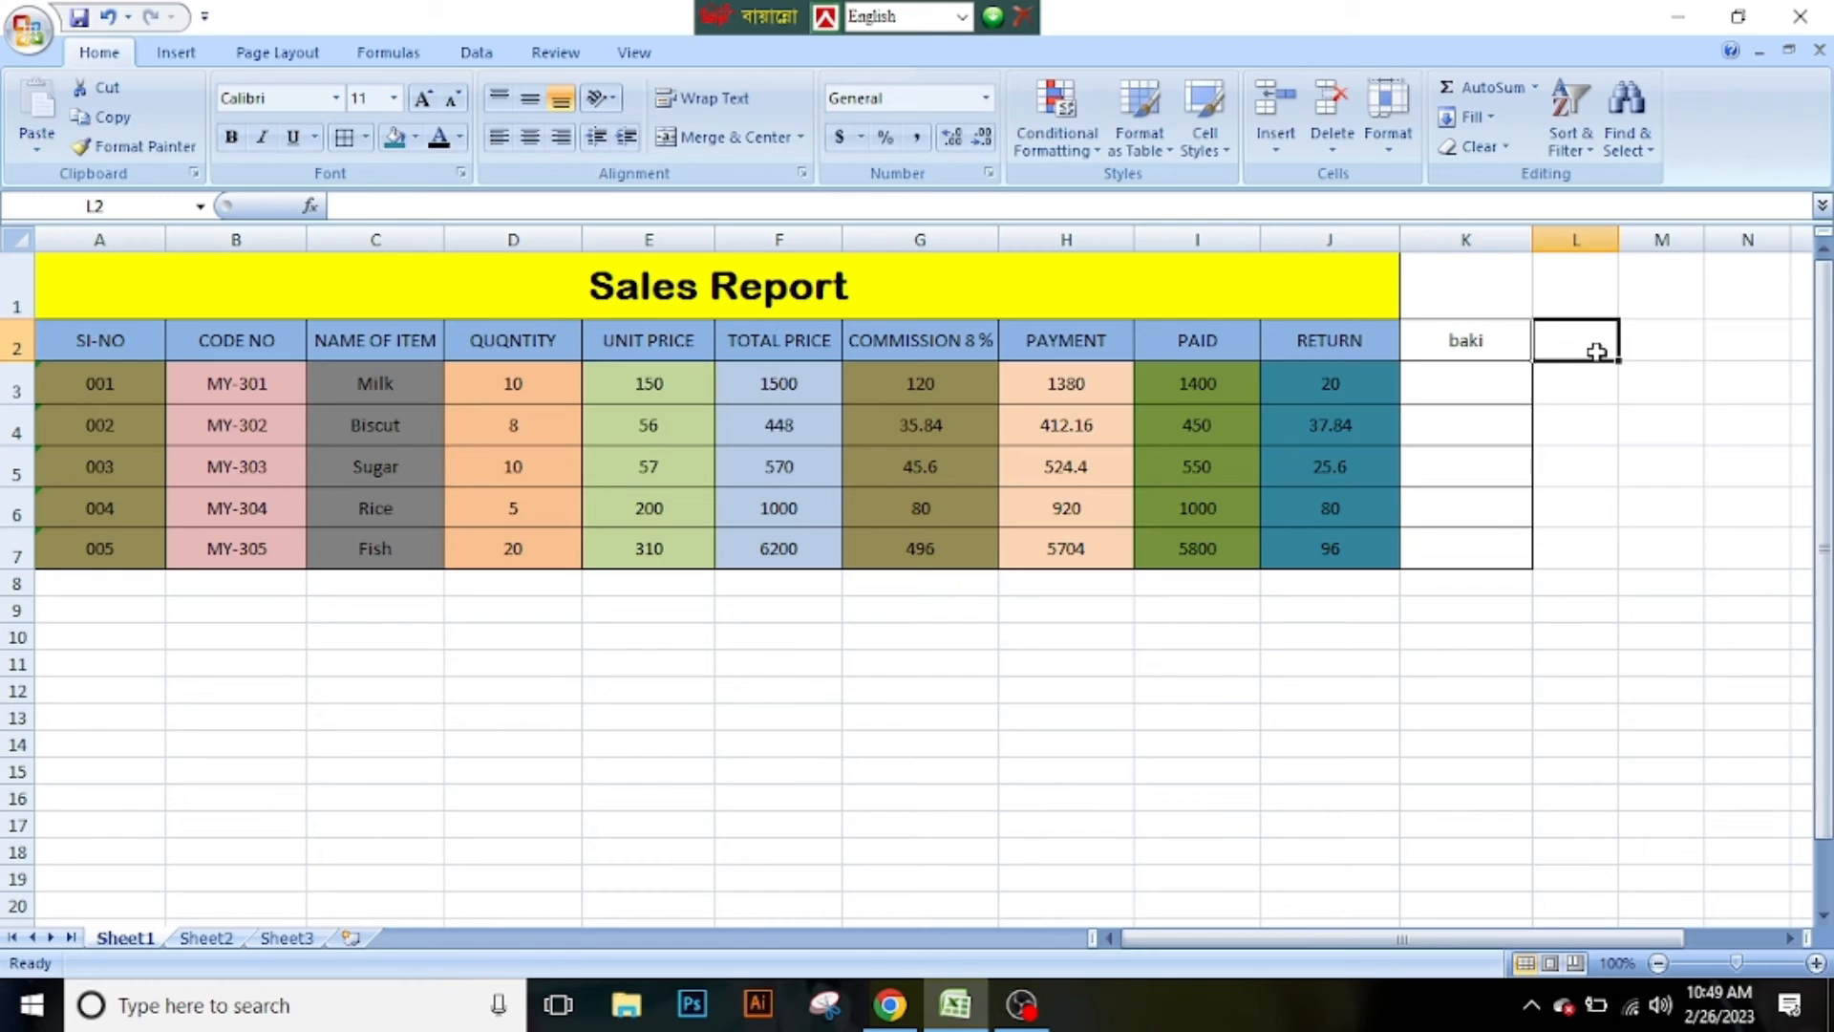
left_click(1491, 342)
left_click(1474, 388)
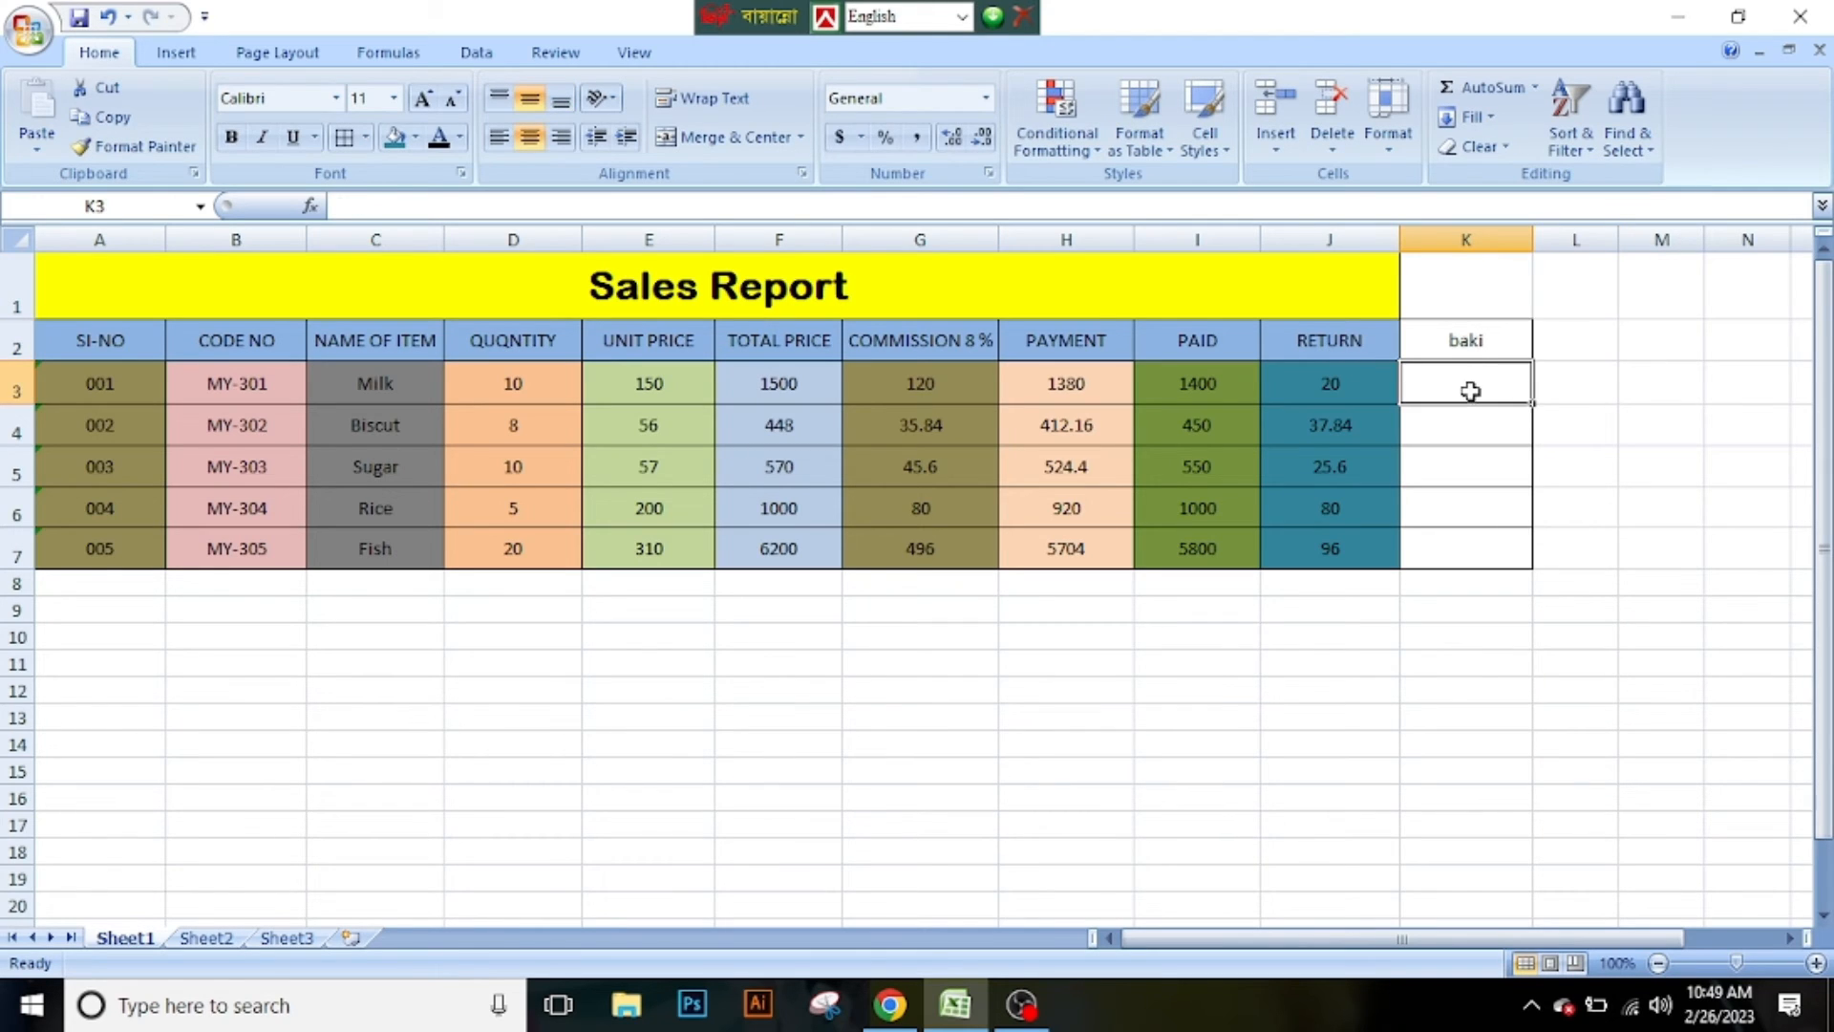
double_click(1510, 342)
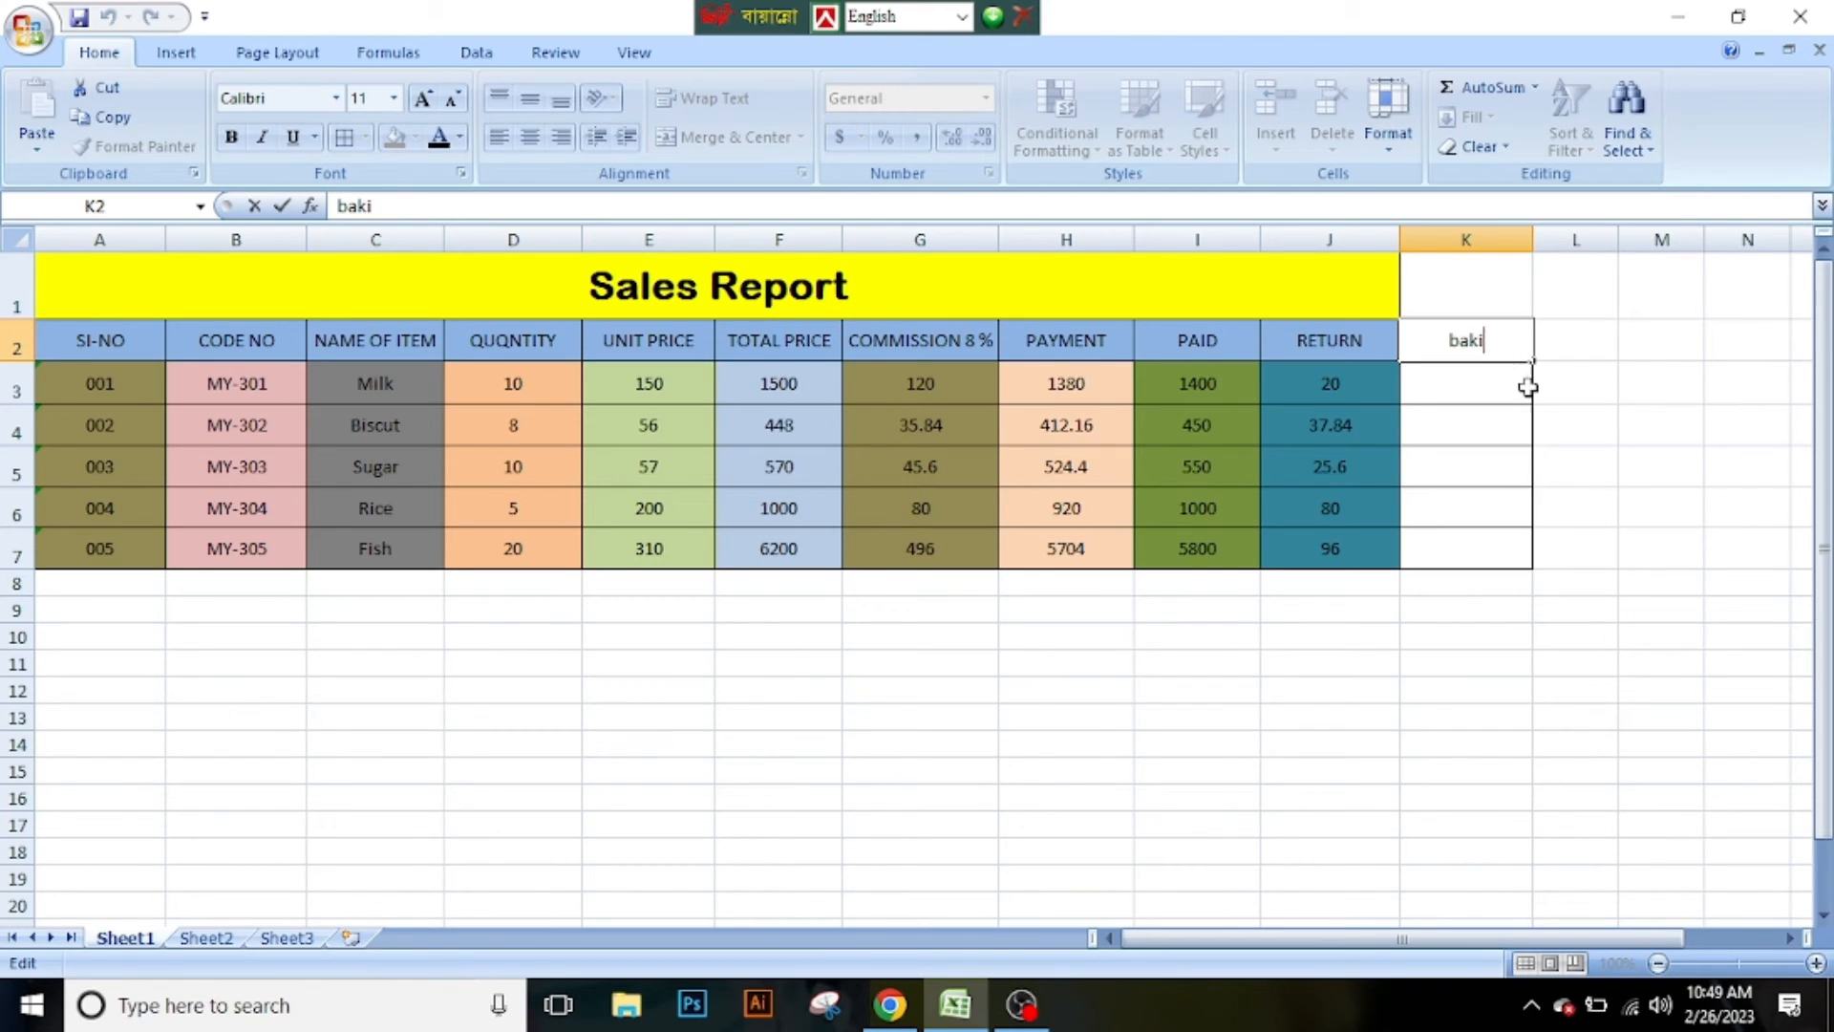
left_click(1588, 378)
Change the PAID amount for Biscut in I4 to 400 and check the recalculated return in J4.
double_click(1210, 431)
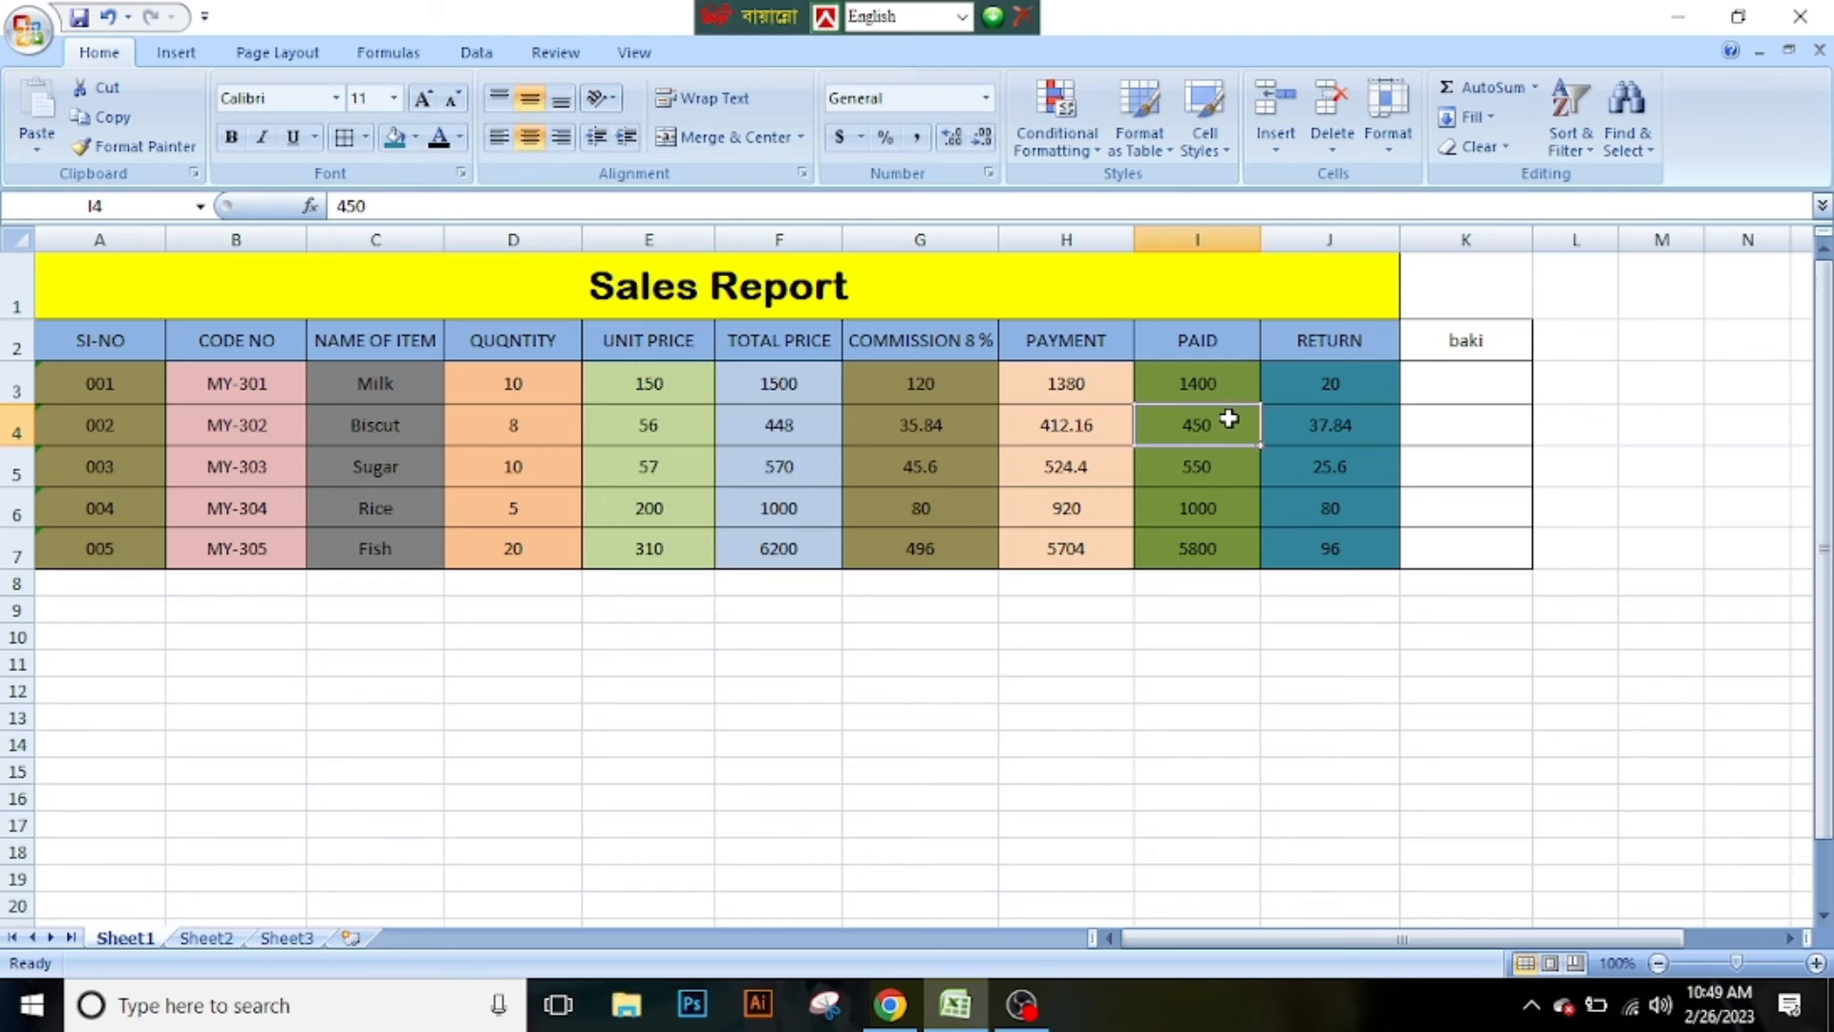
left_click_drag(1217, 426, 1166, 431)
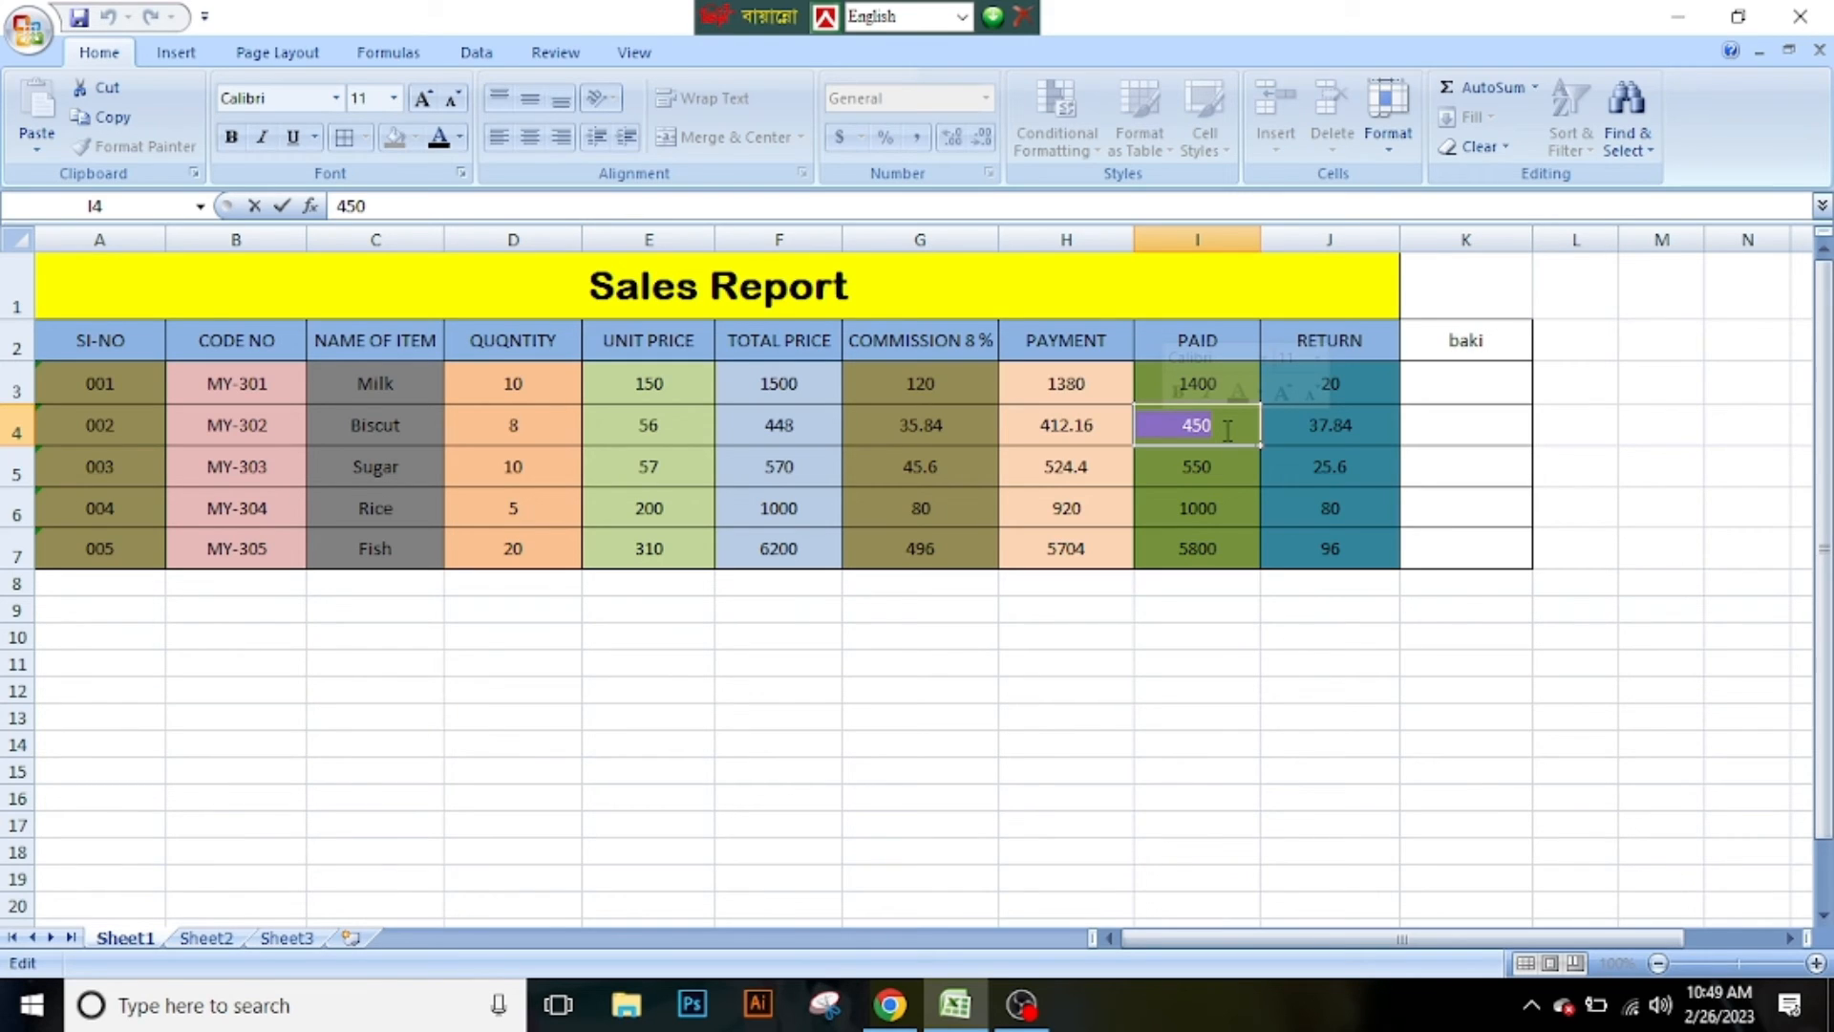
type("4")
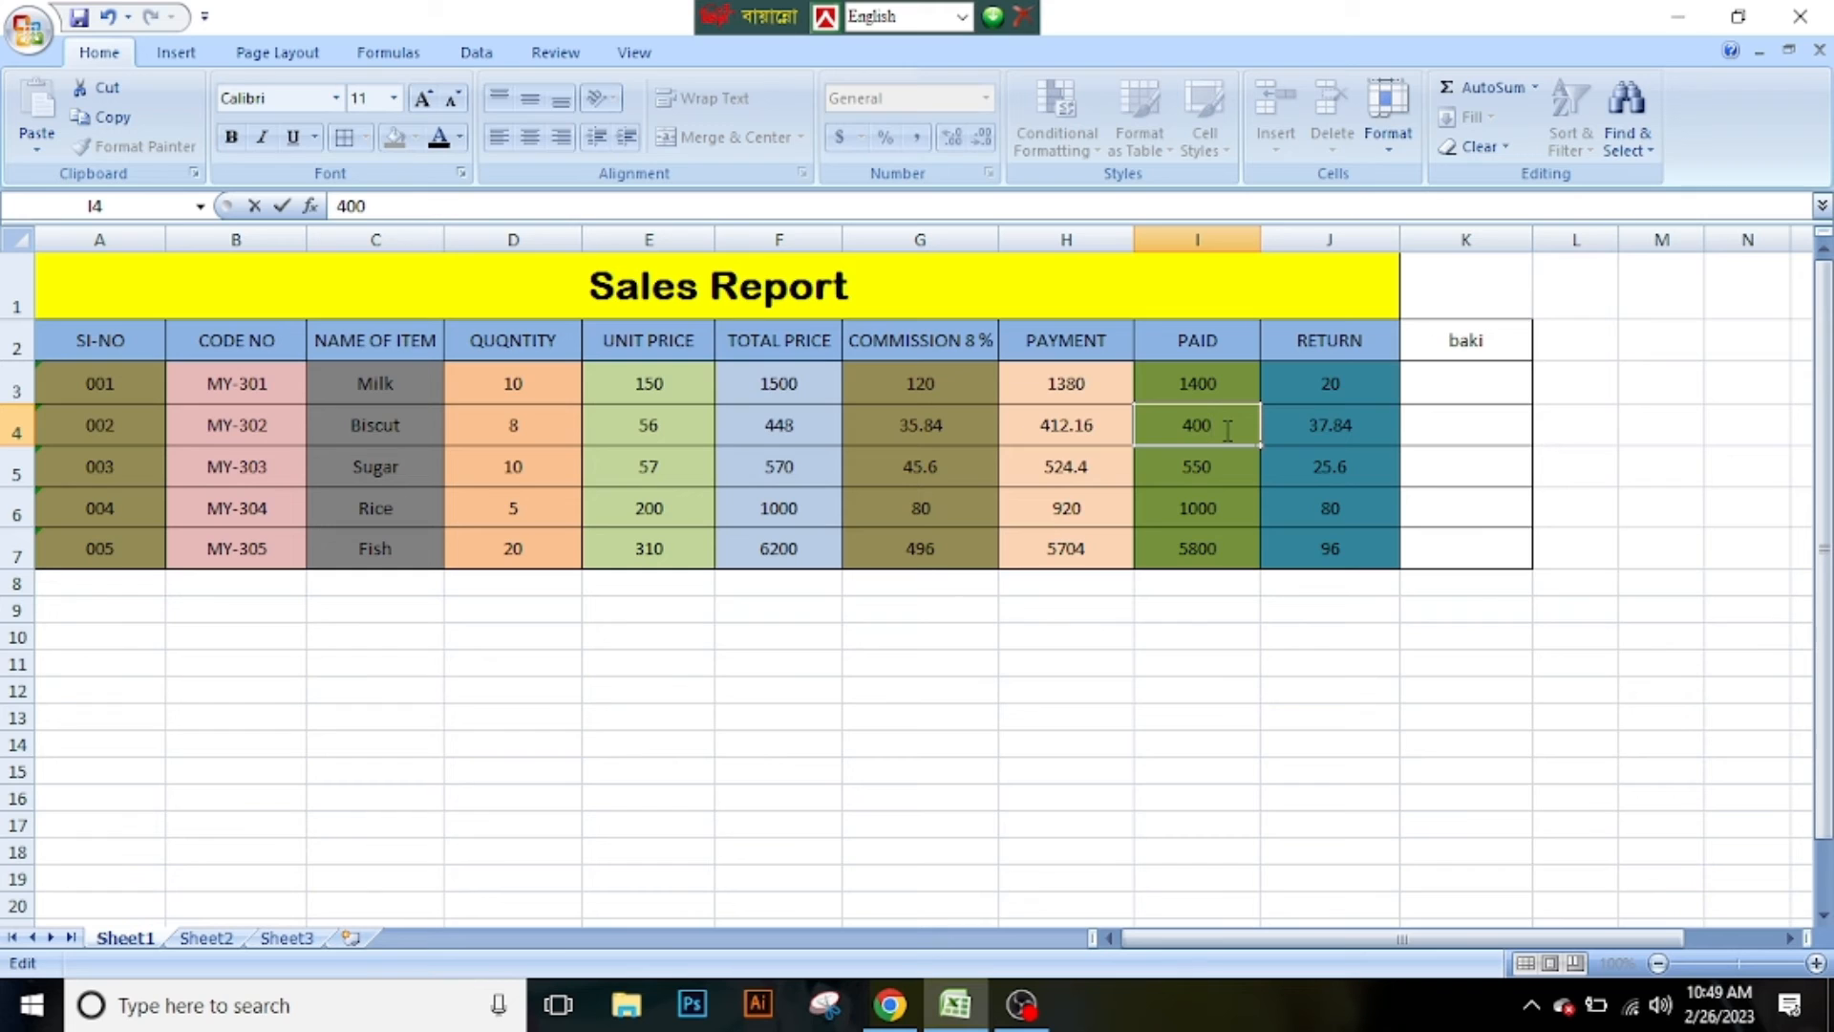
left_click(1415, 435)
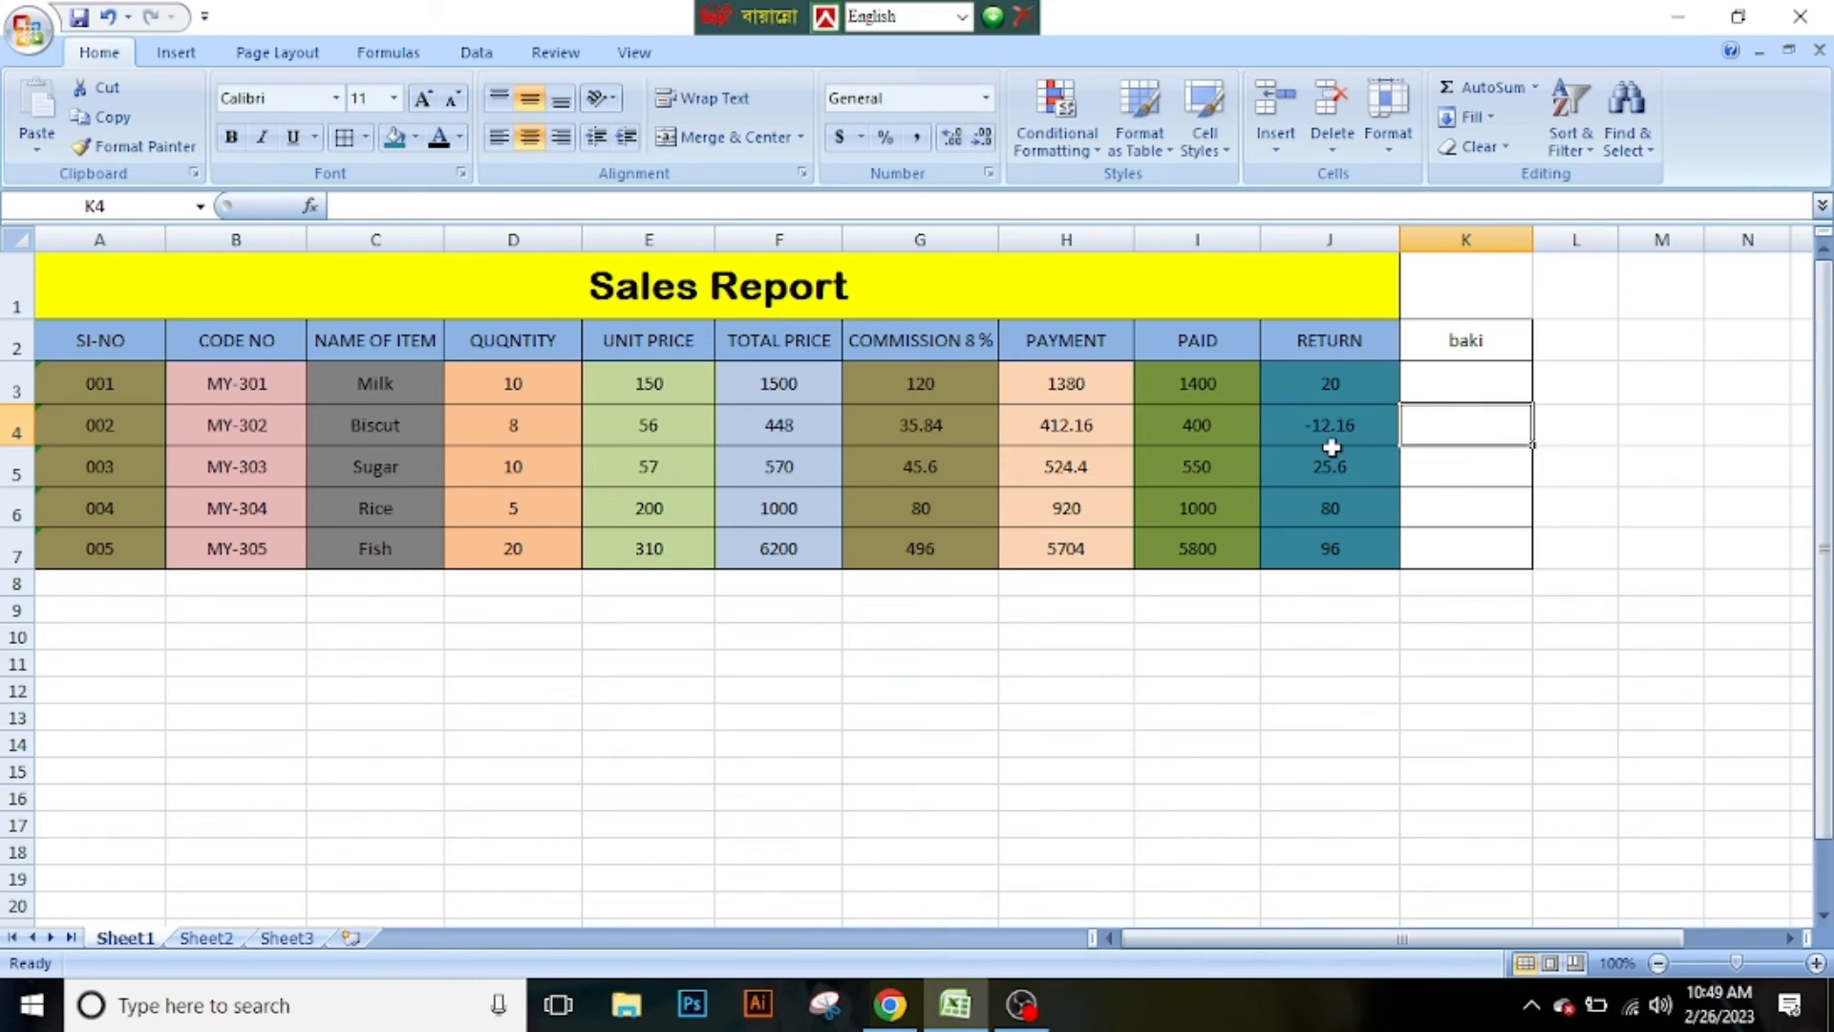
left_click(1348, 429)
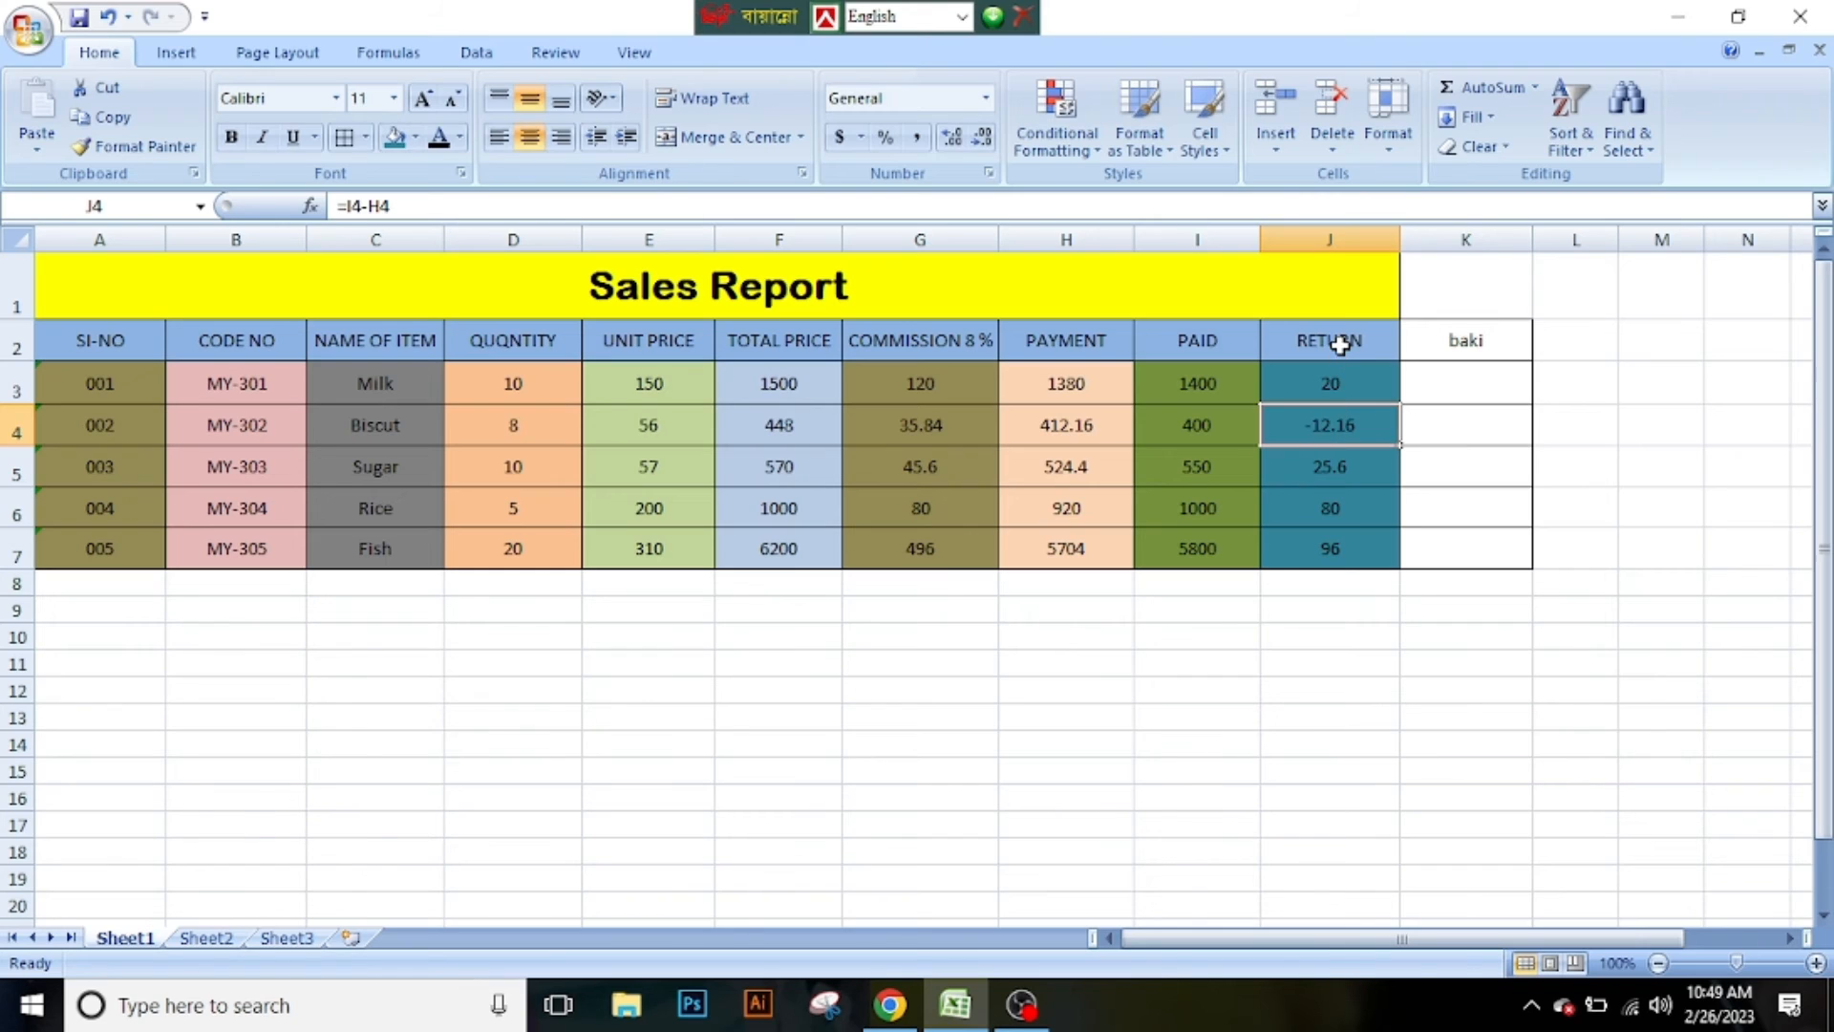
left_click_drag(1341, 349, 1344, 521)
Enter 12.16 as the outstanding amount for Biscut in K4.
left_click(1444, 421)
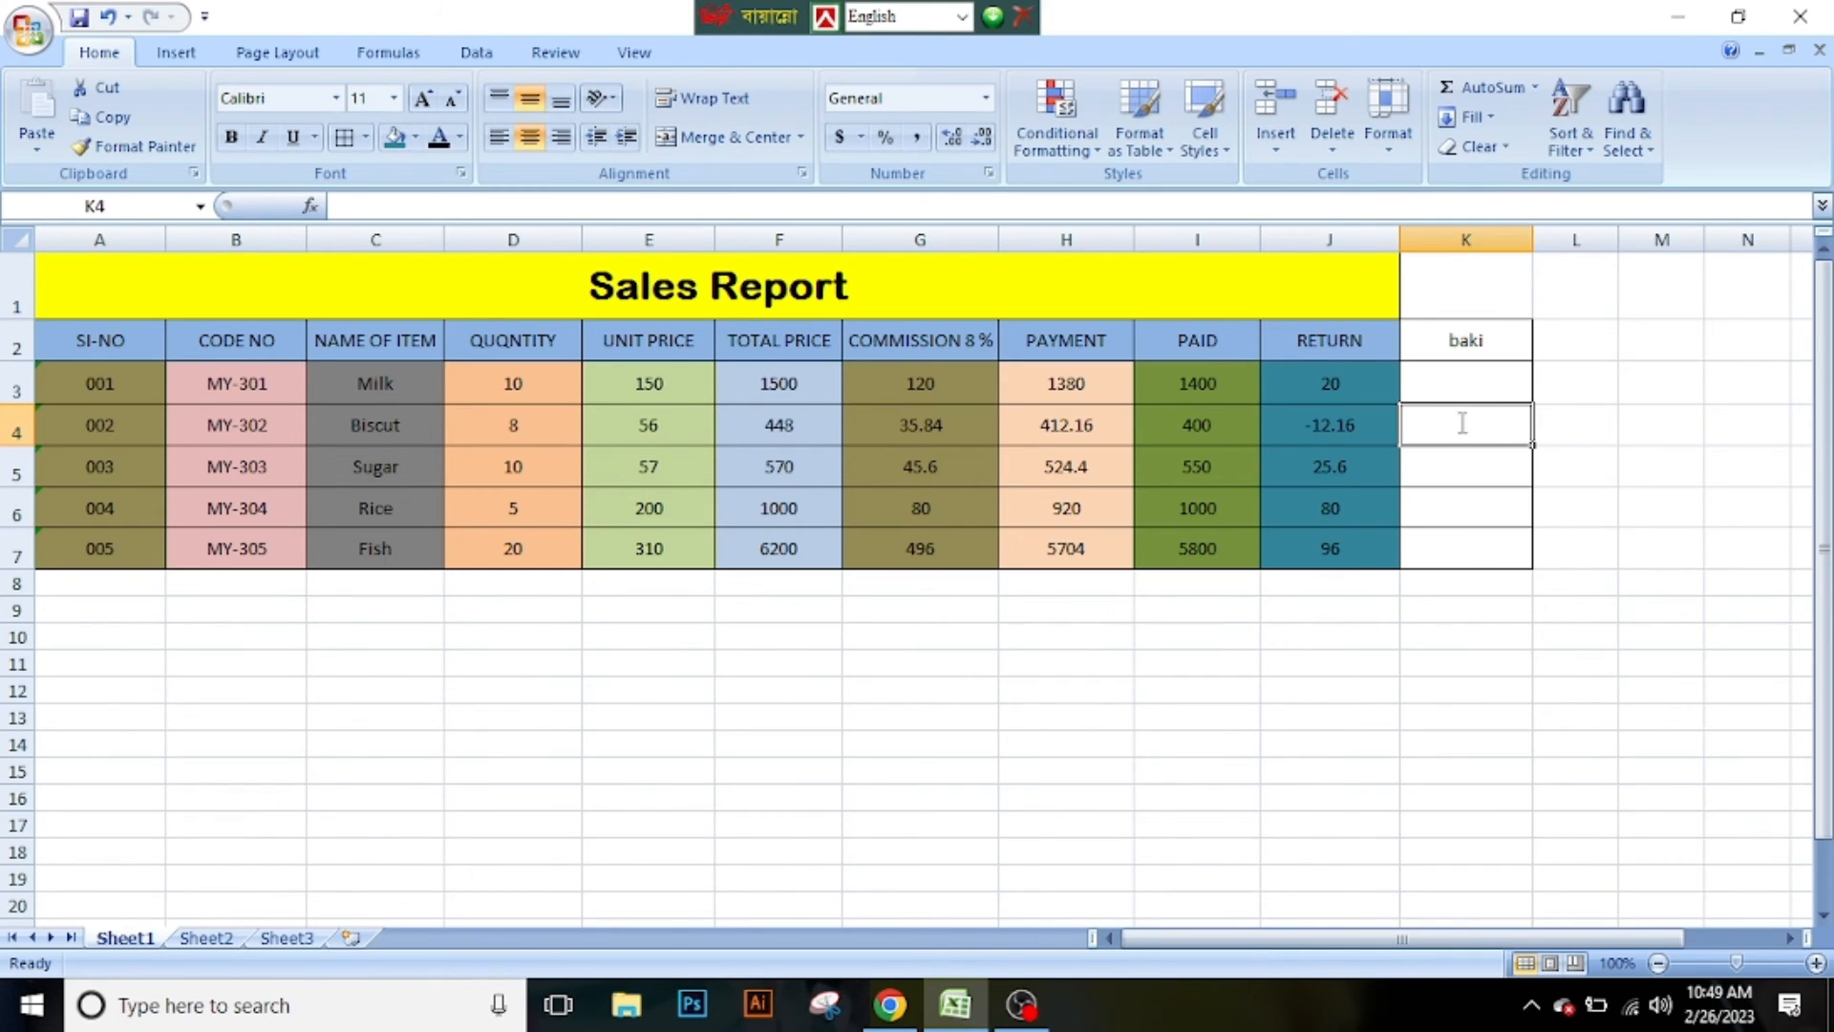
double_click(1463, 424)
type("12")
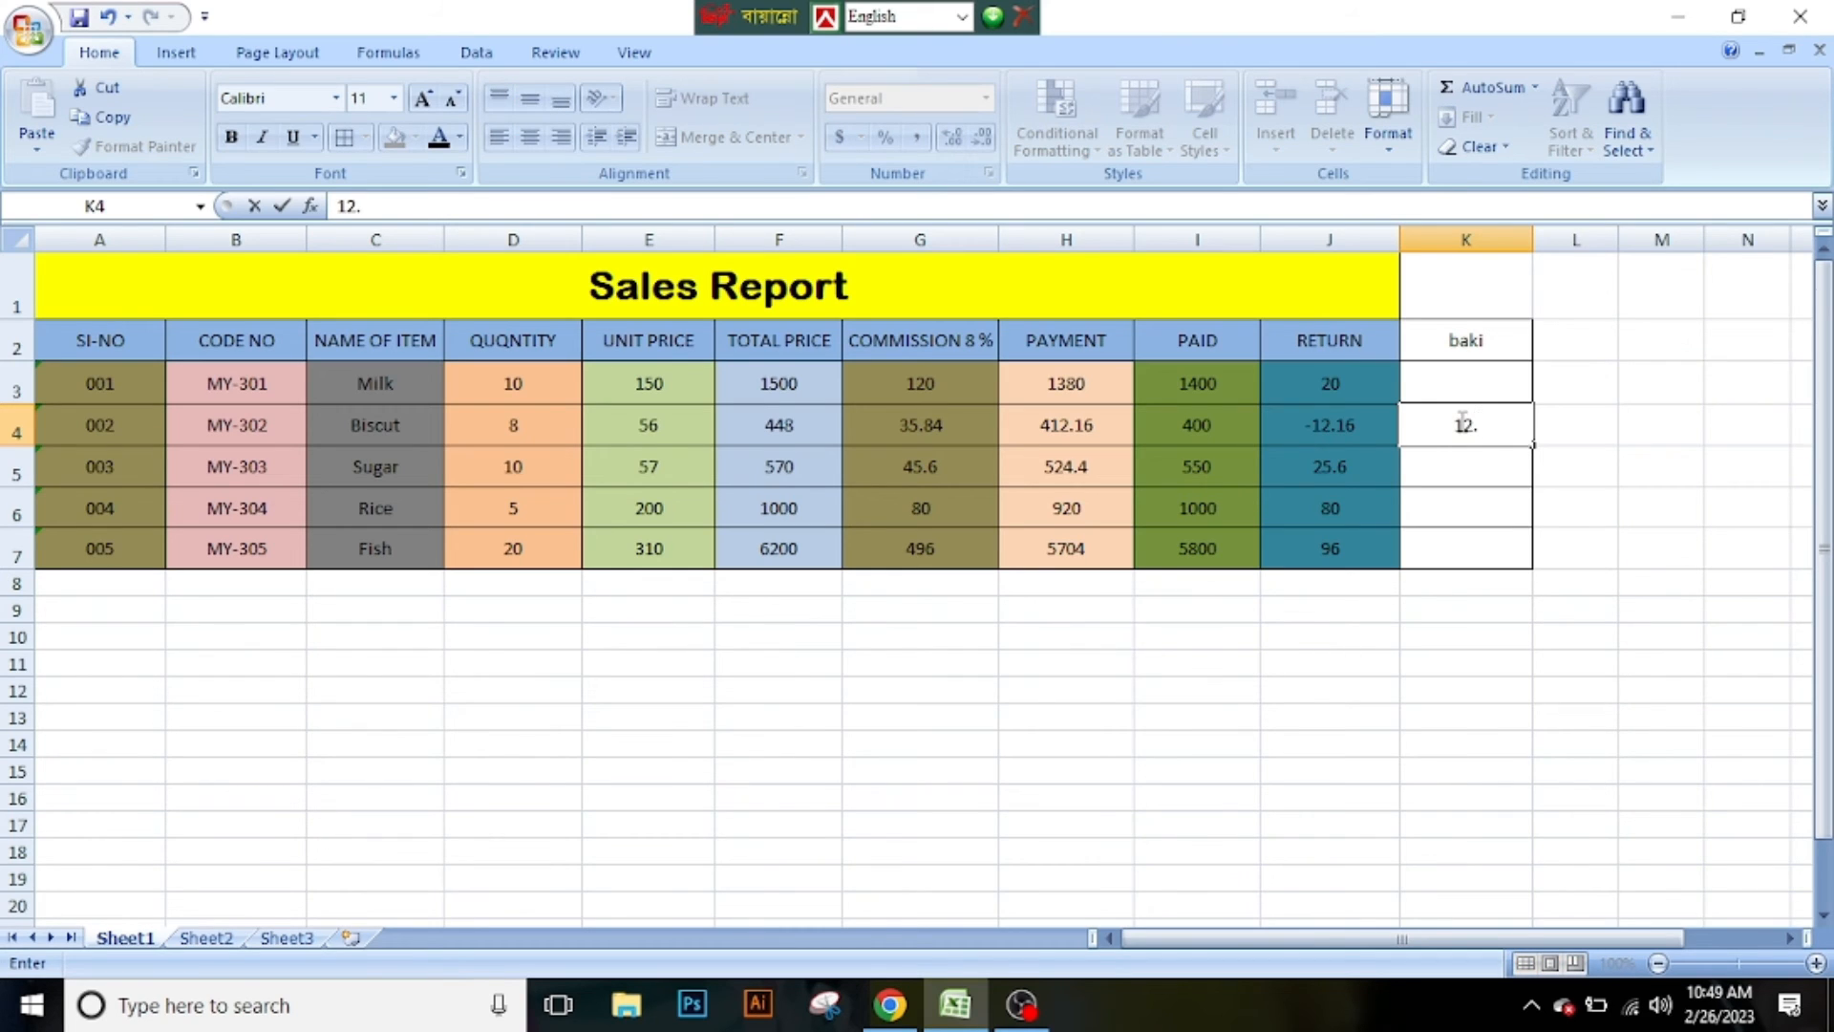
type(".16")
left_click(1588, 377)
left_click_drag(1481, 340, 1506, 548)
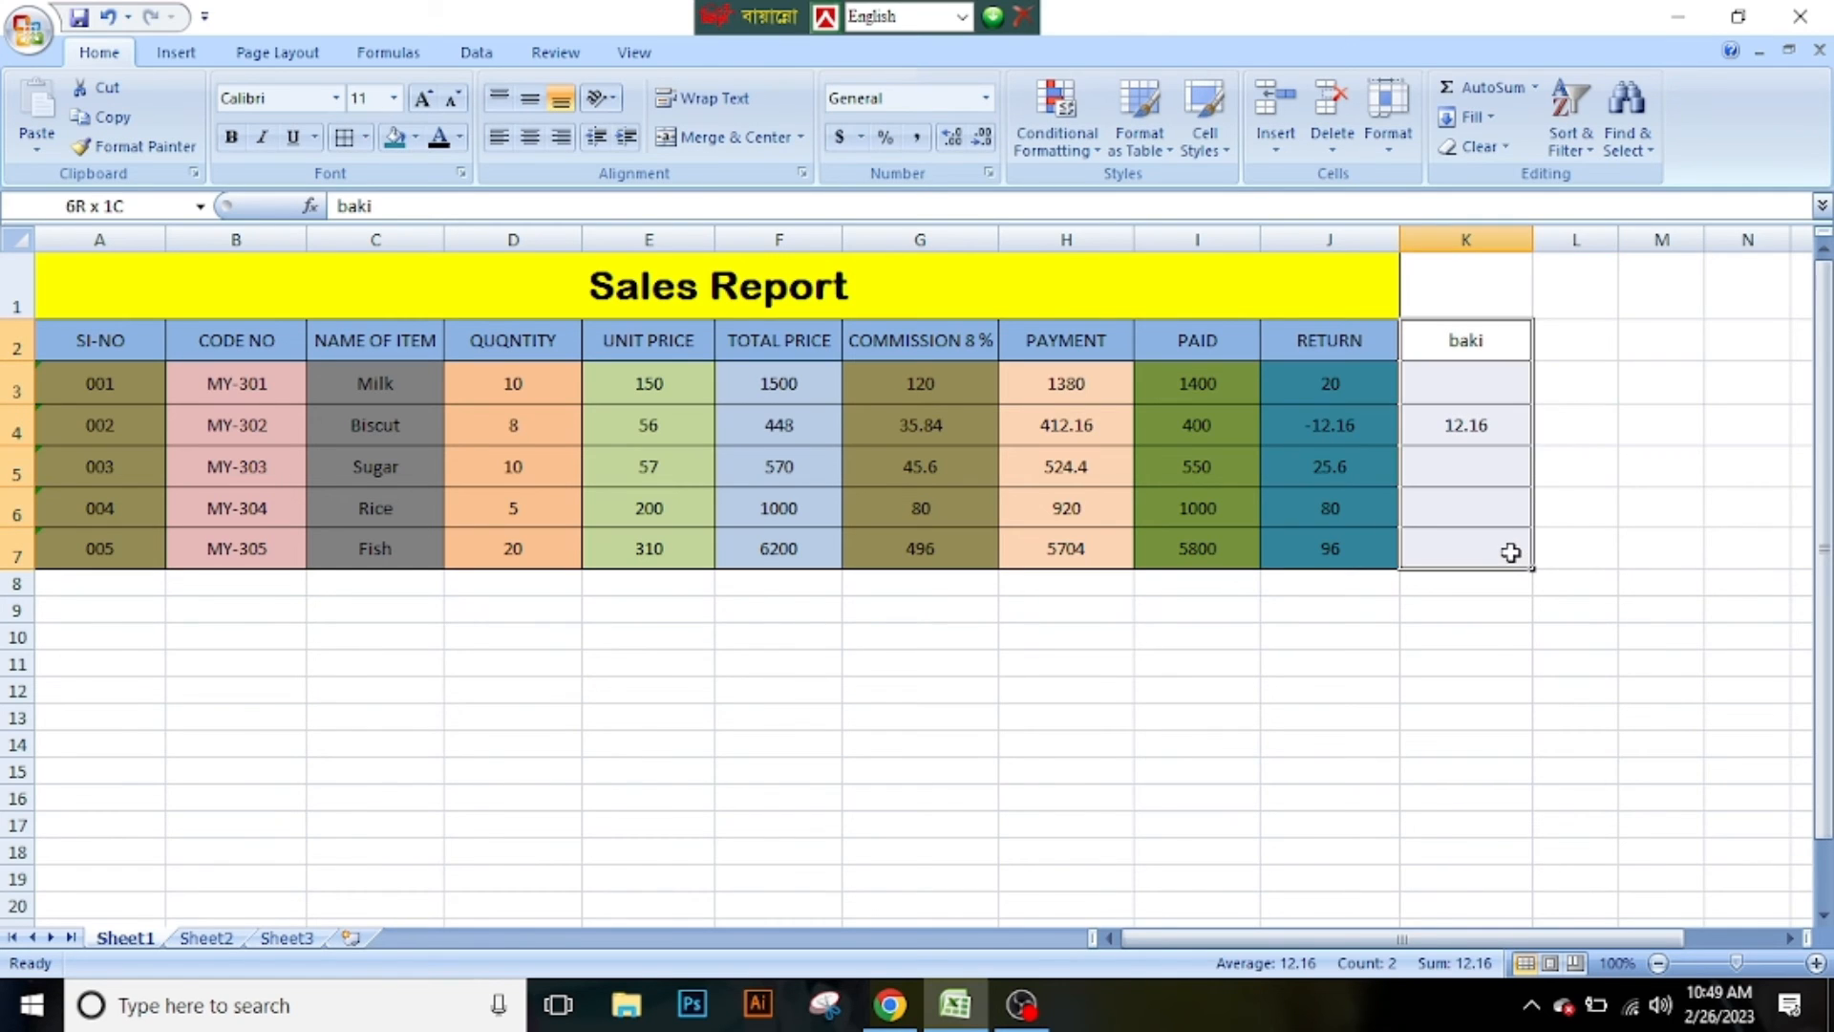
left_click_drag(1351, 380, 1337, 533)
double_click(1320, 427)
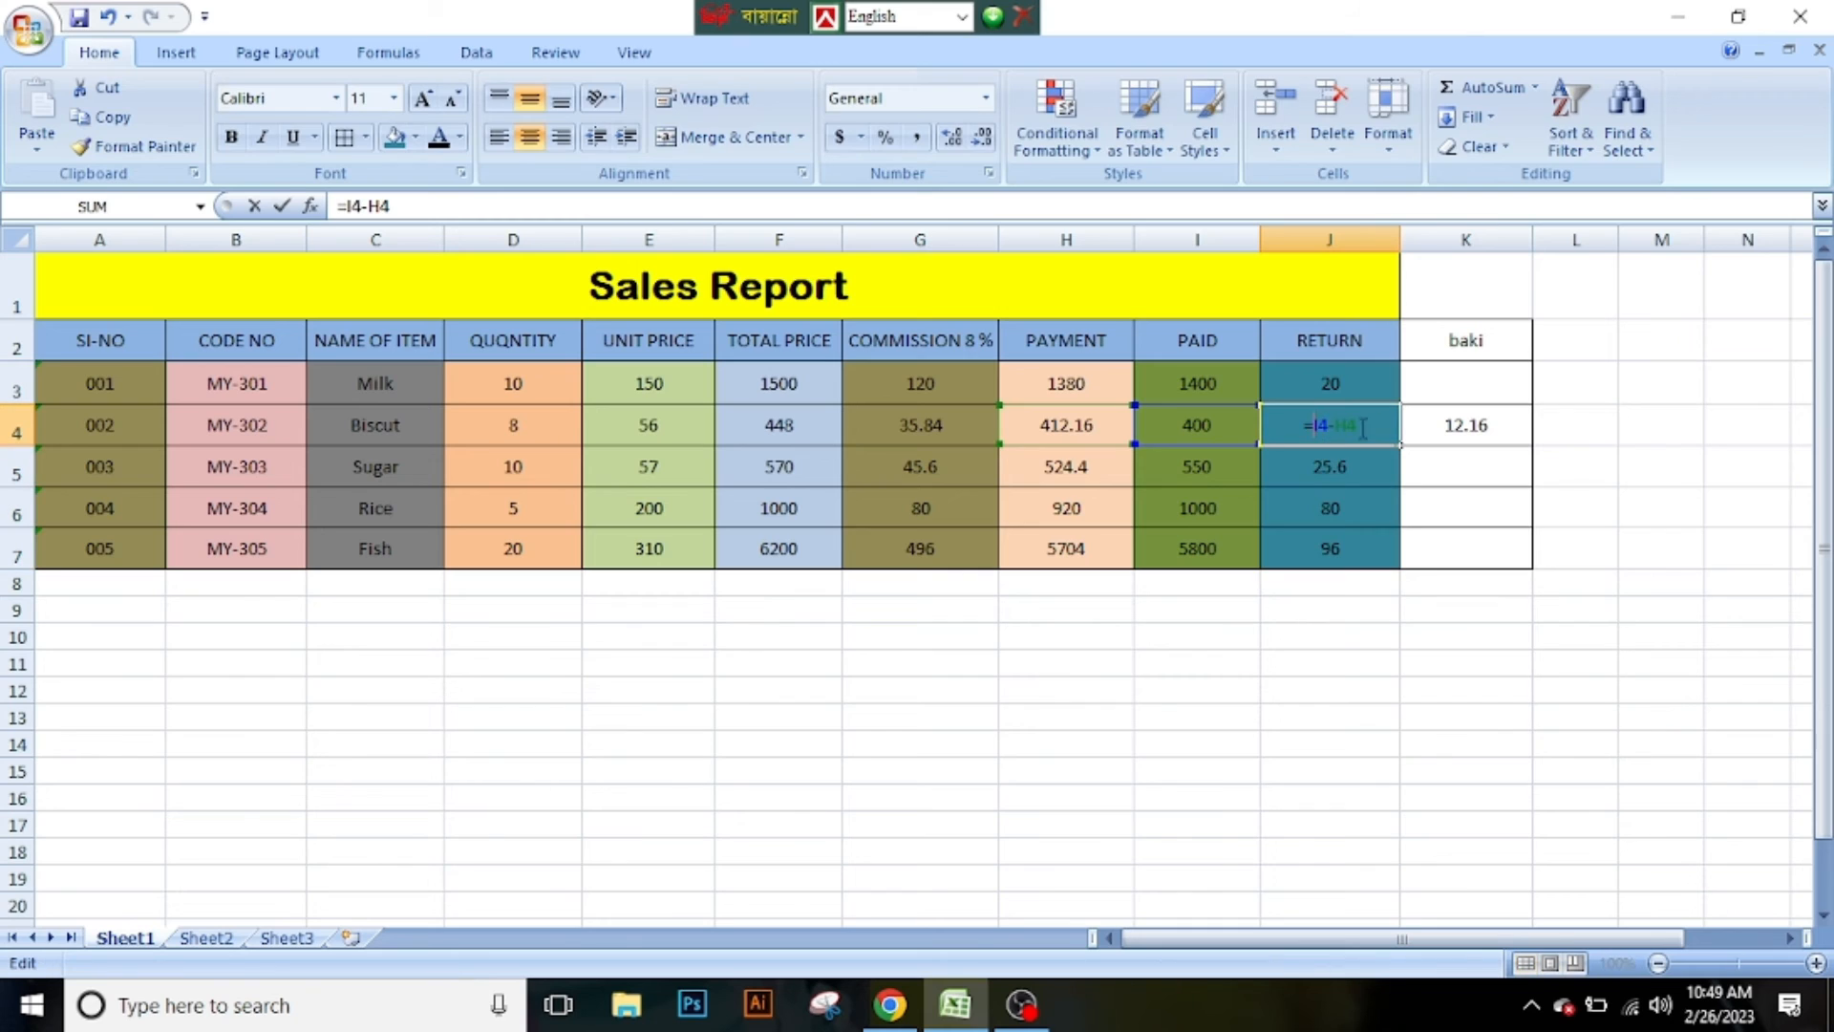
left_click(1470, 423)
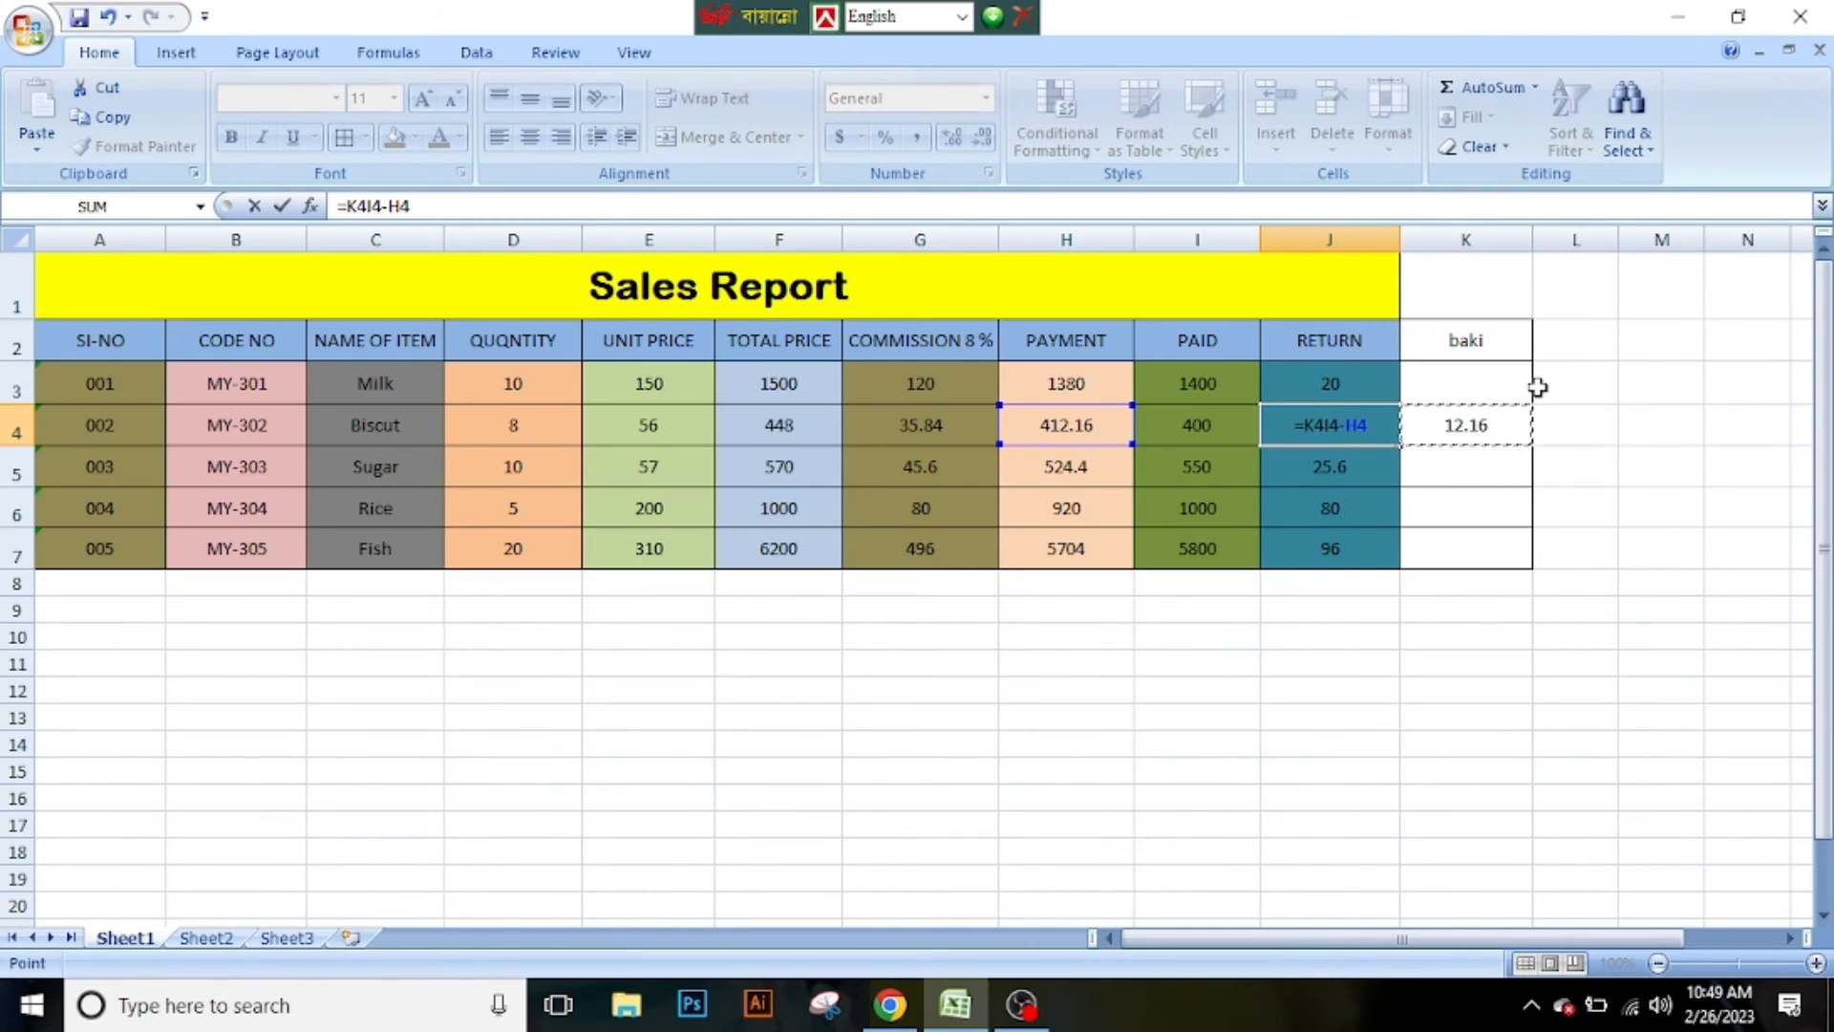
left_click(1651, 384)
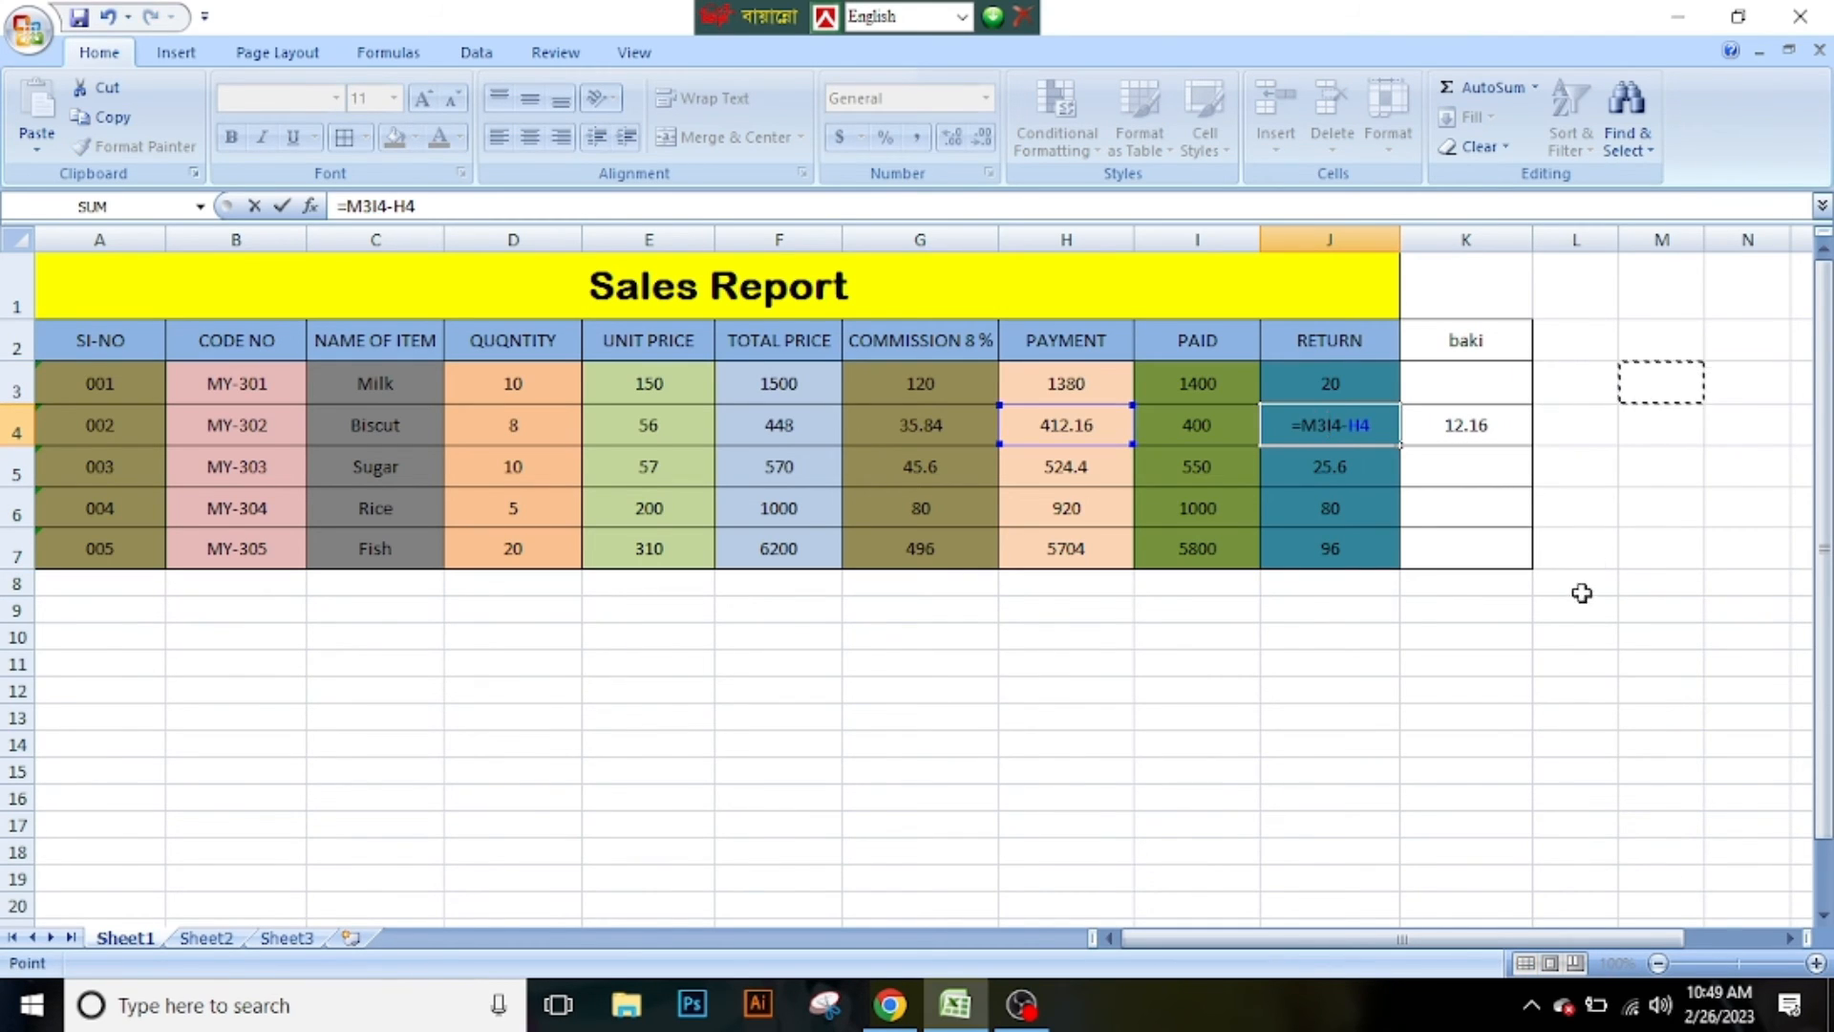
left_click_drag(1581, 593, 1468, 339)
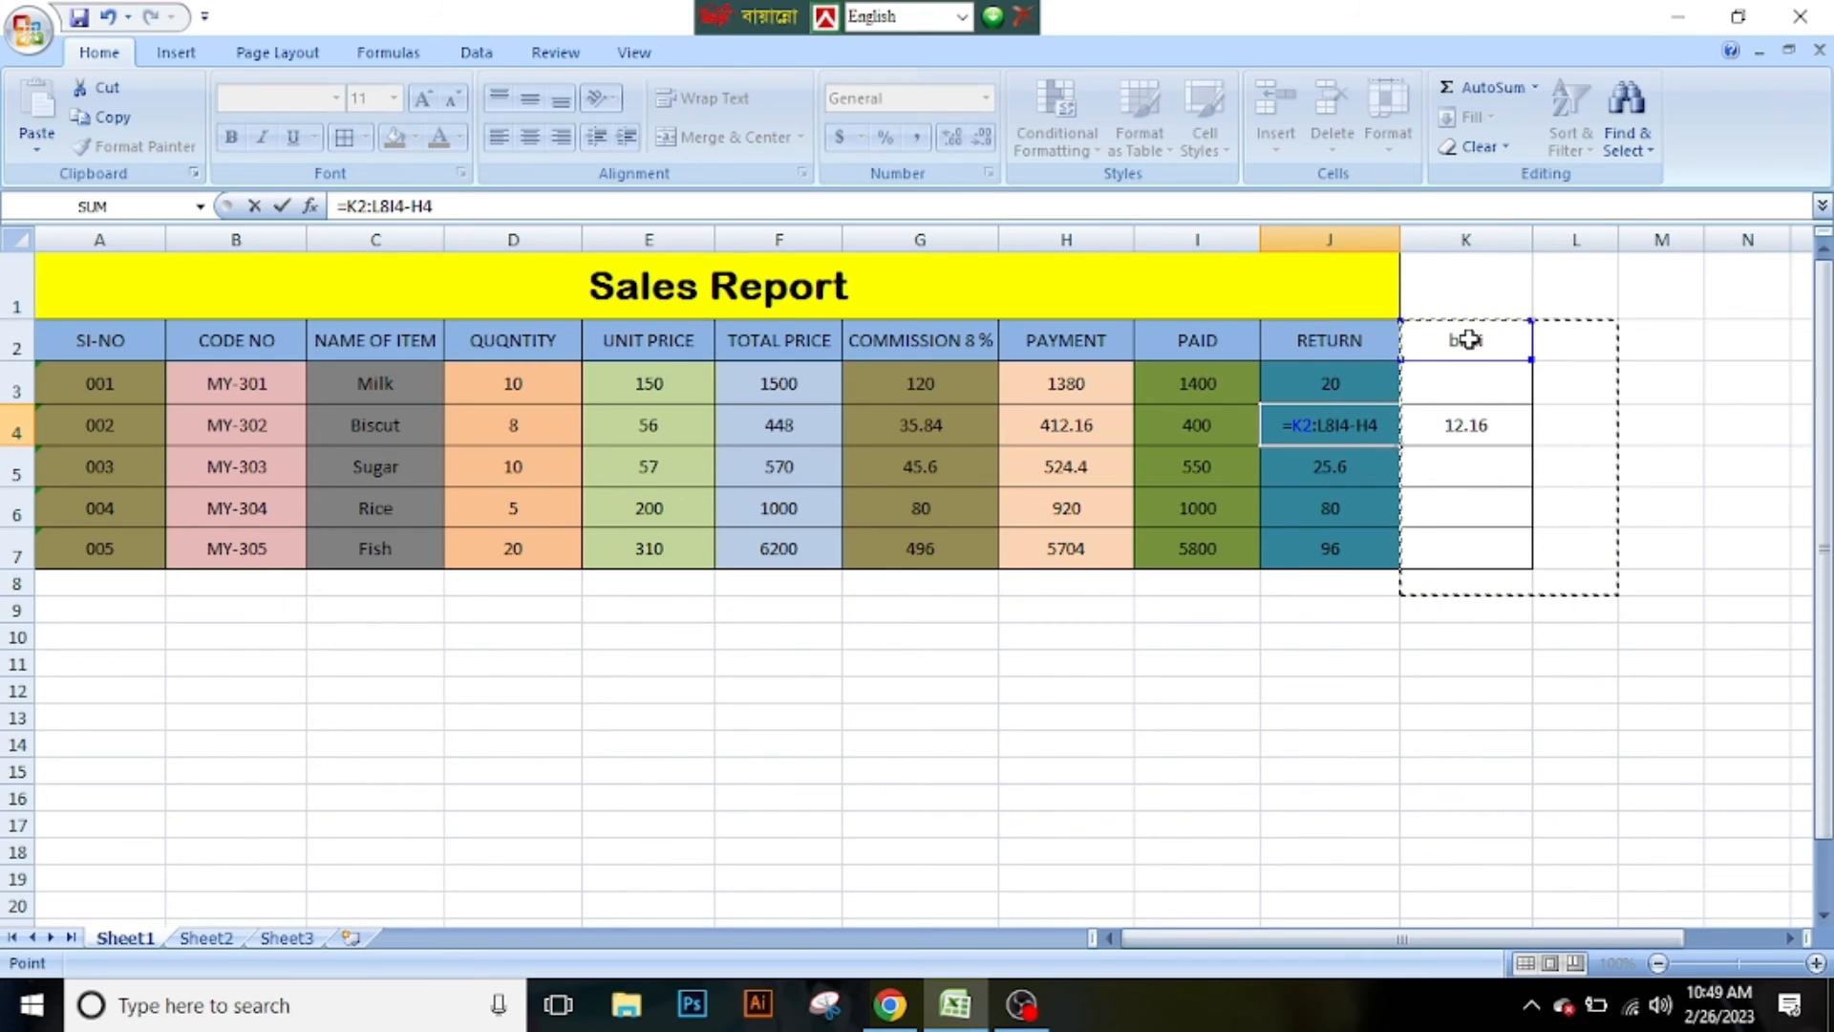
Delete the stray cell references from the return formula in J4 and clear the cell.
key("ctrl+z")
key("ctrl+z")
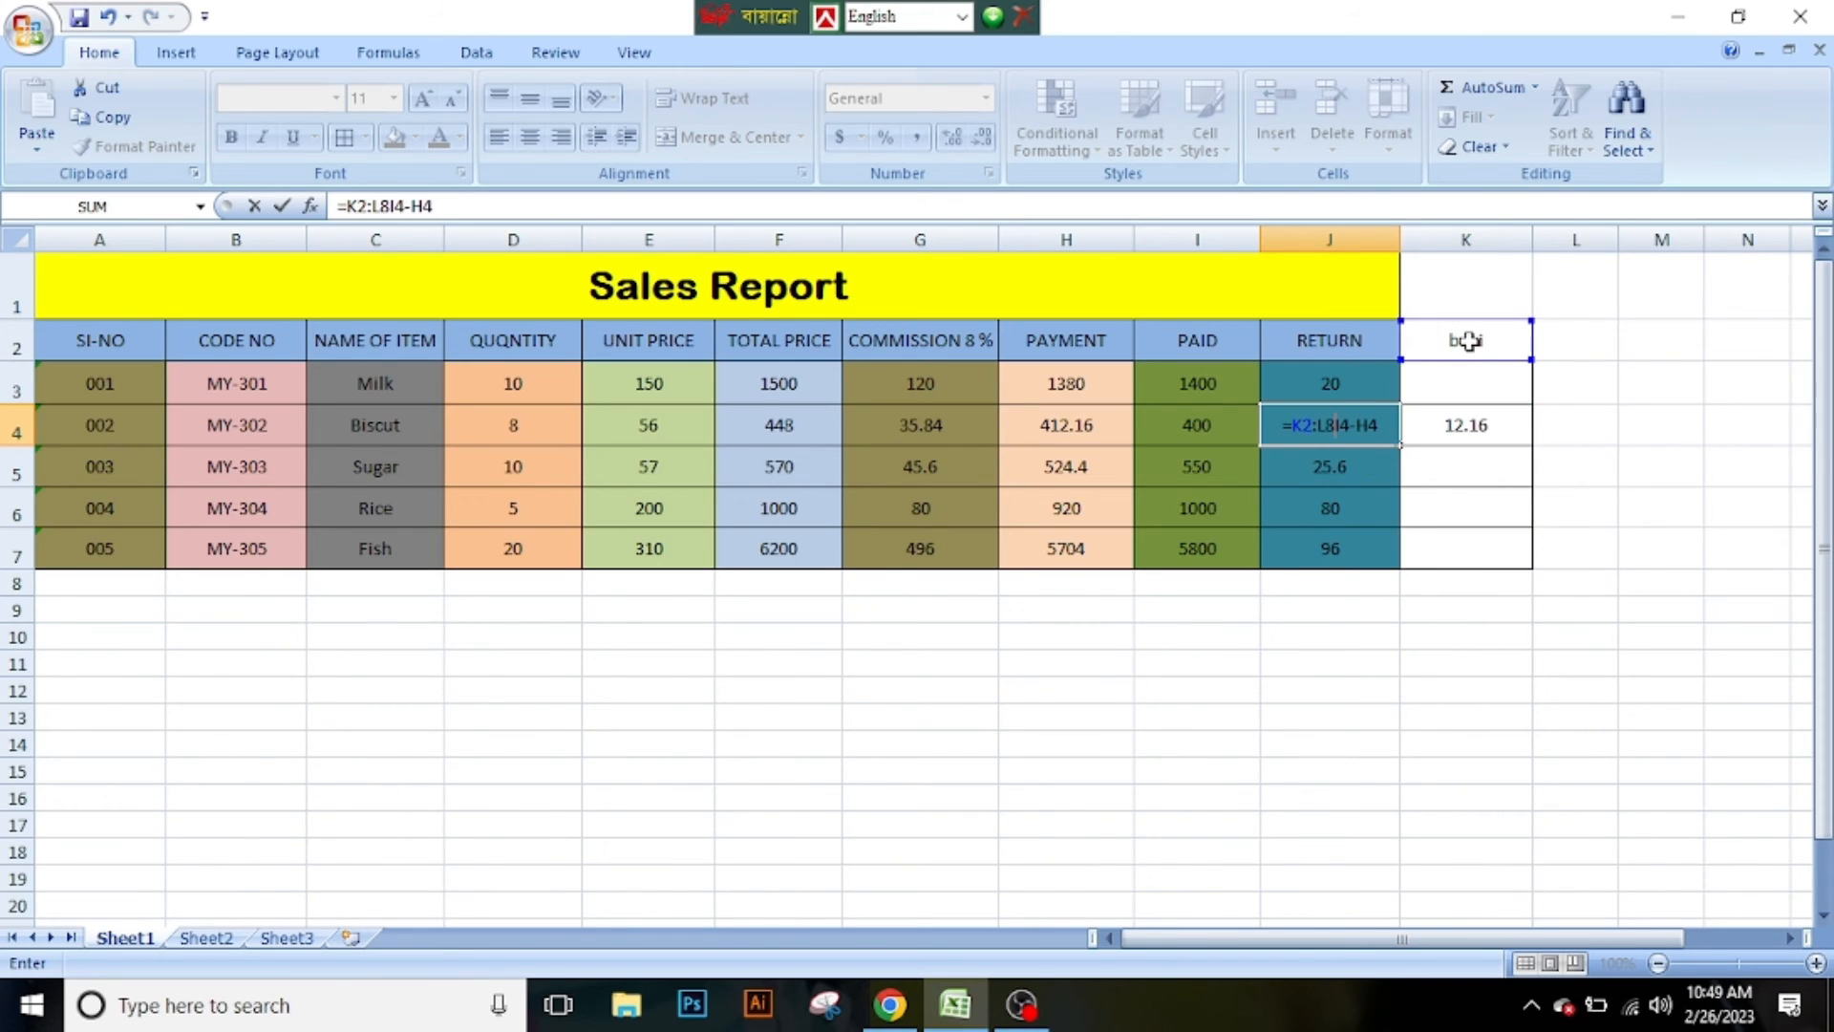
key("ctrl+z")
key("ctrl+z")
key("BackSpace")
key("BackSpace")
key("BackSpace")
key("BackSpace")
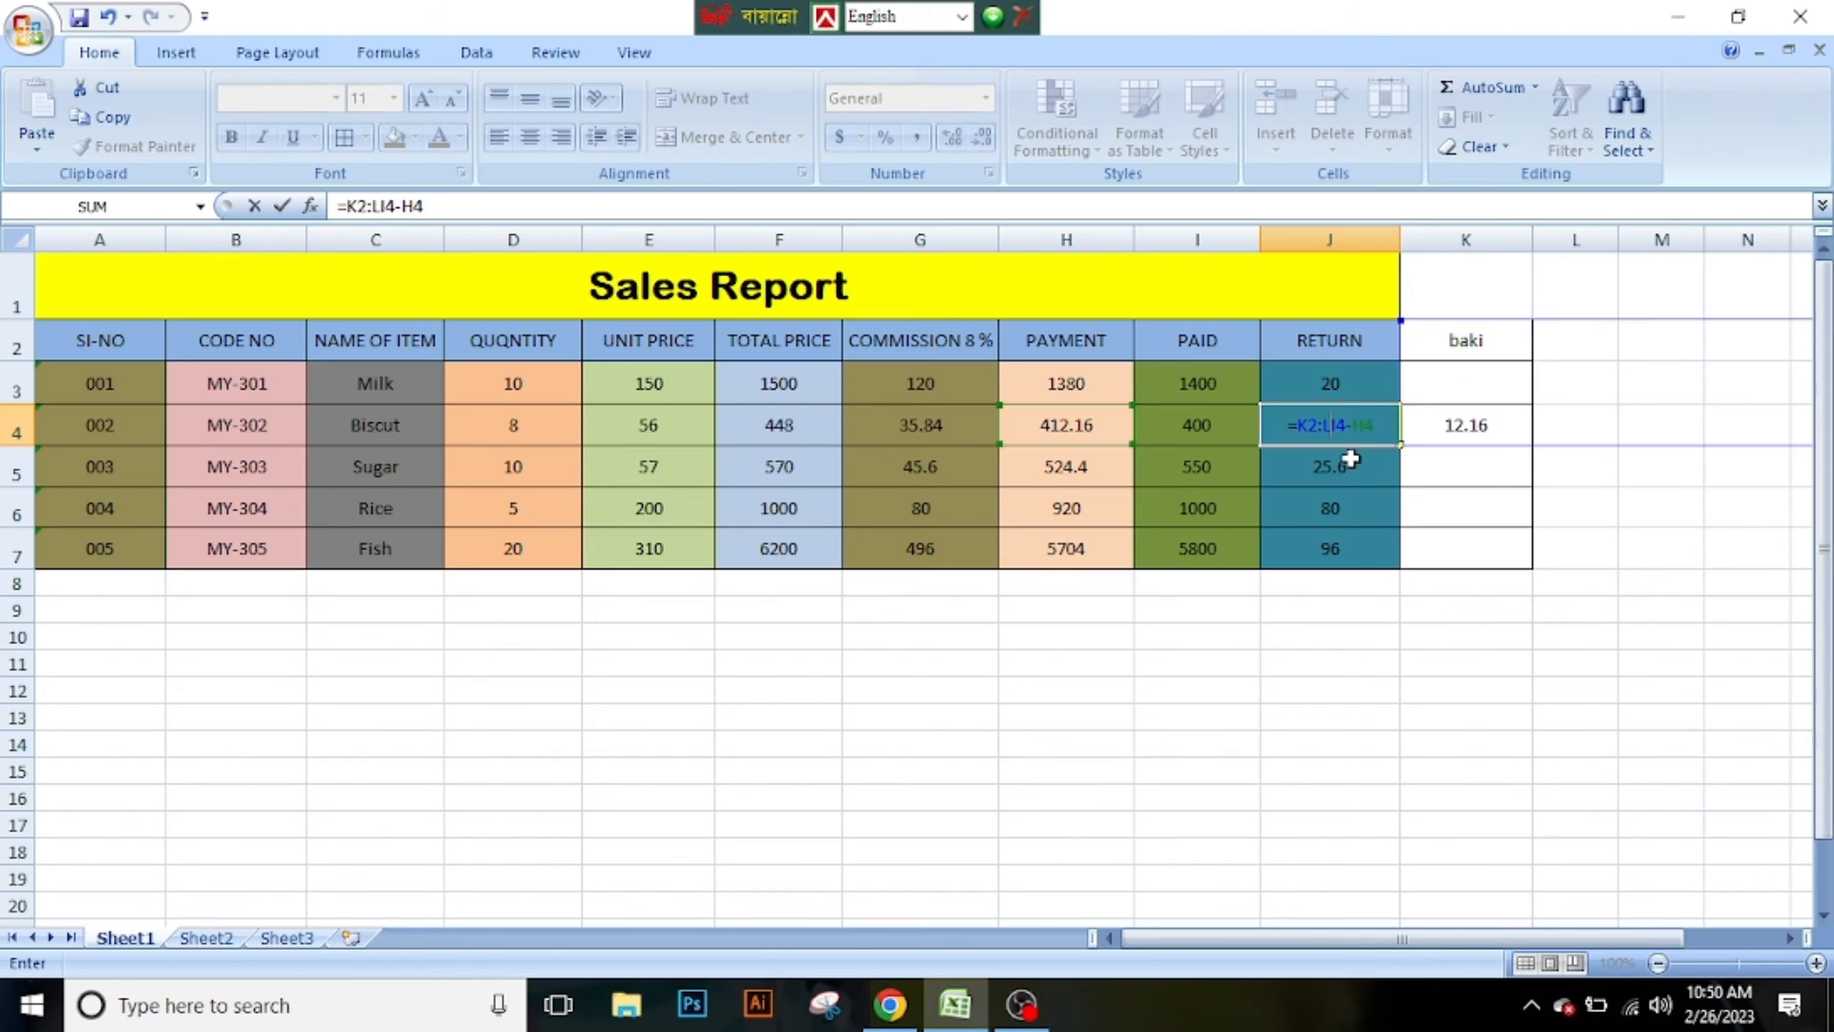
key("BackSpace")
key("BackSpace")
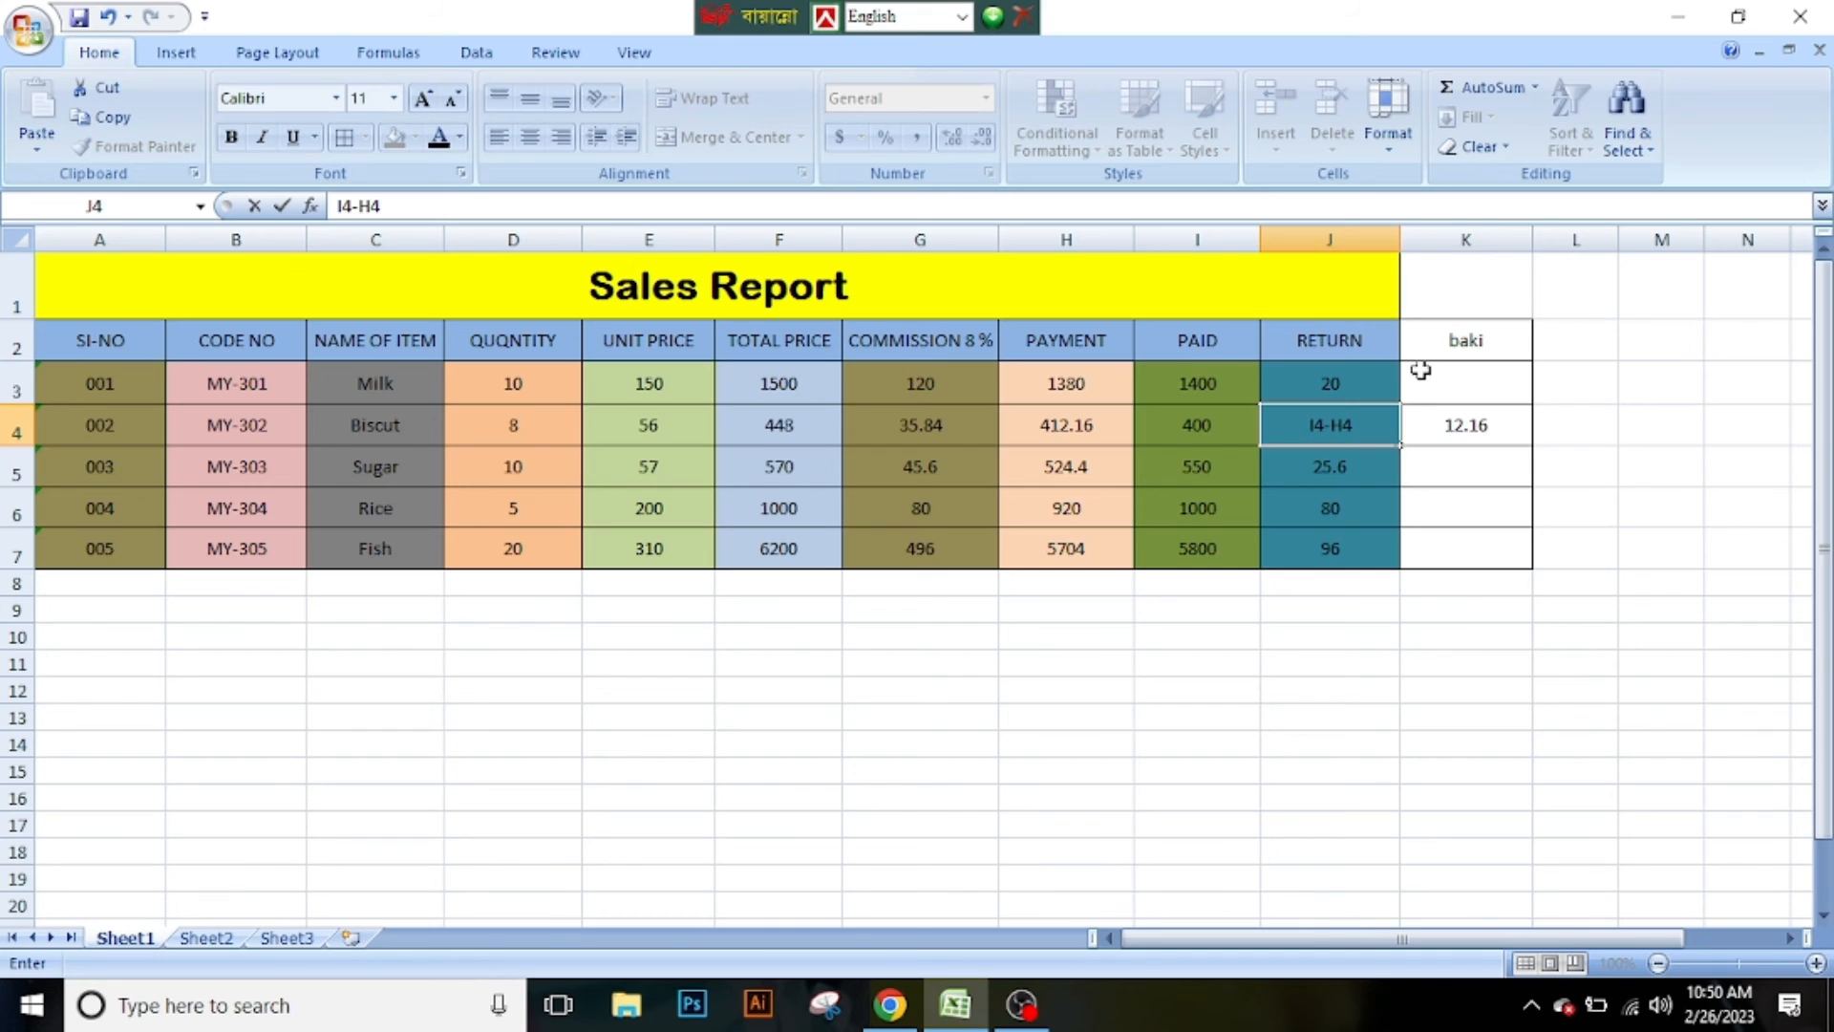
double_click(1375, 422)
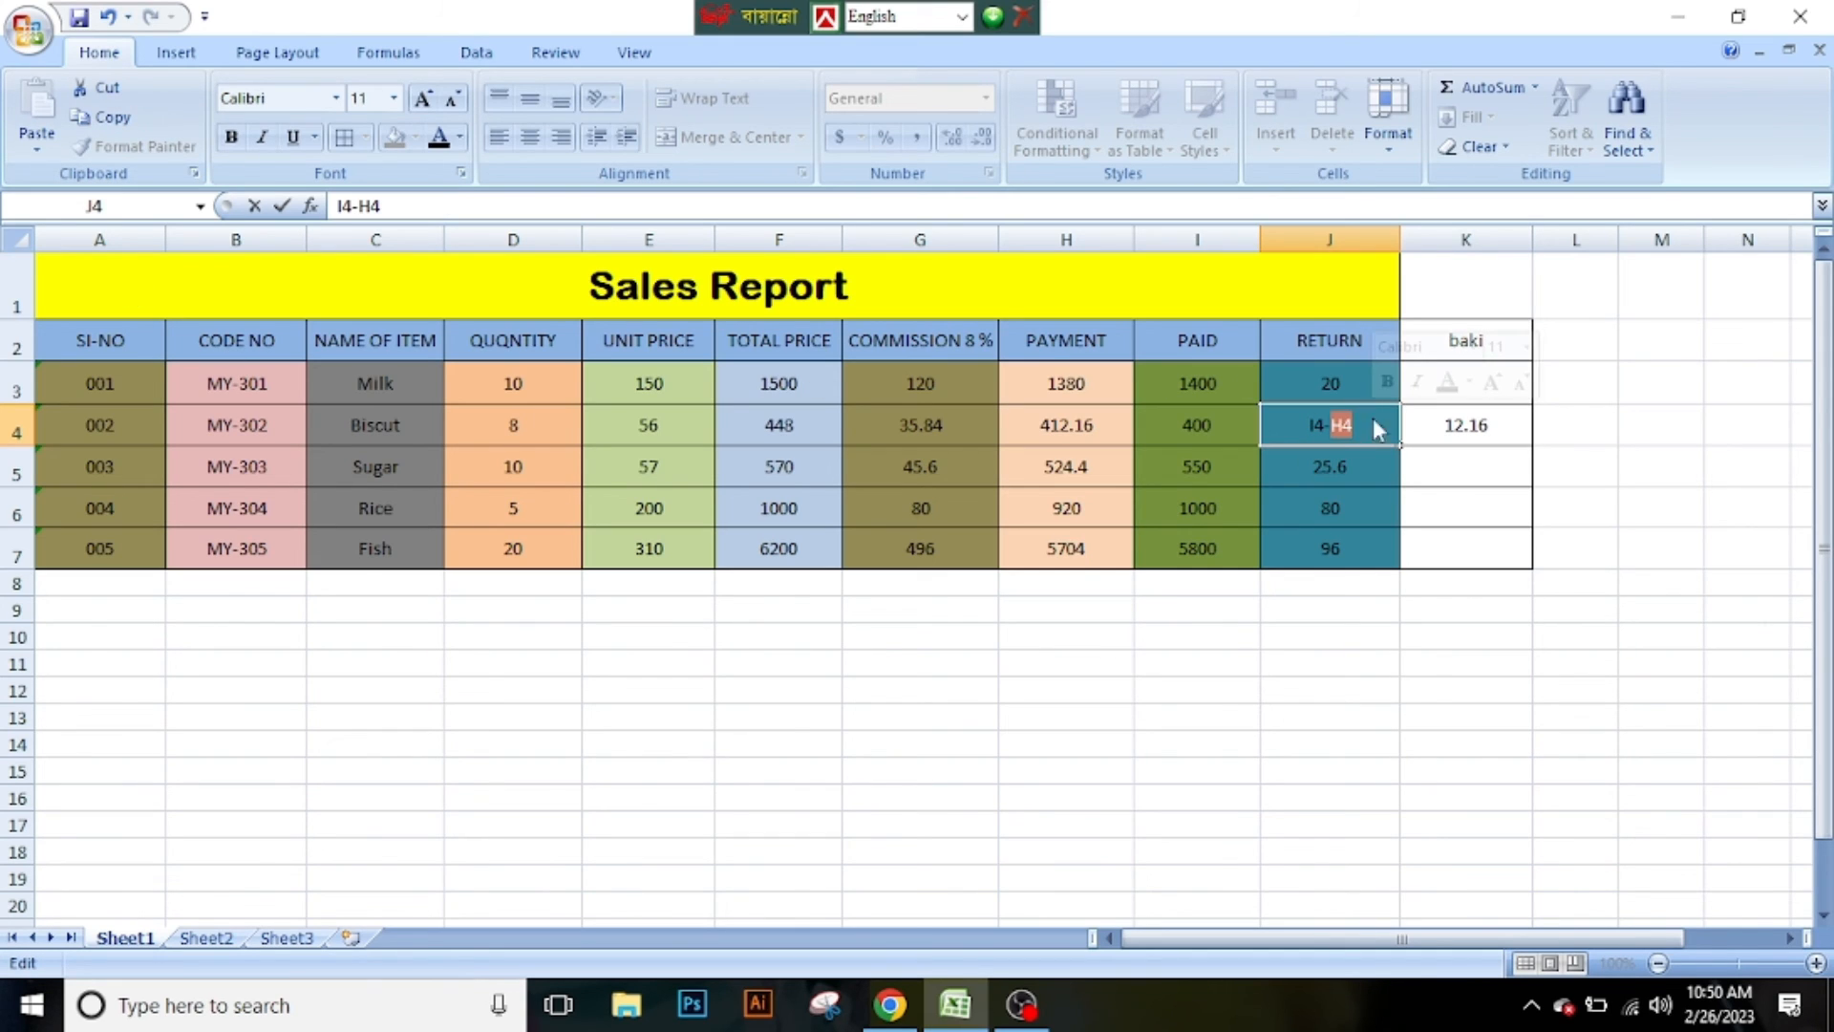
key("BackSpace")
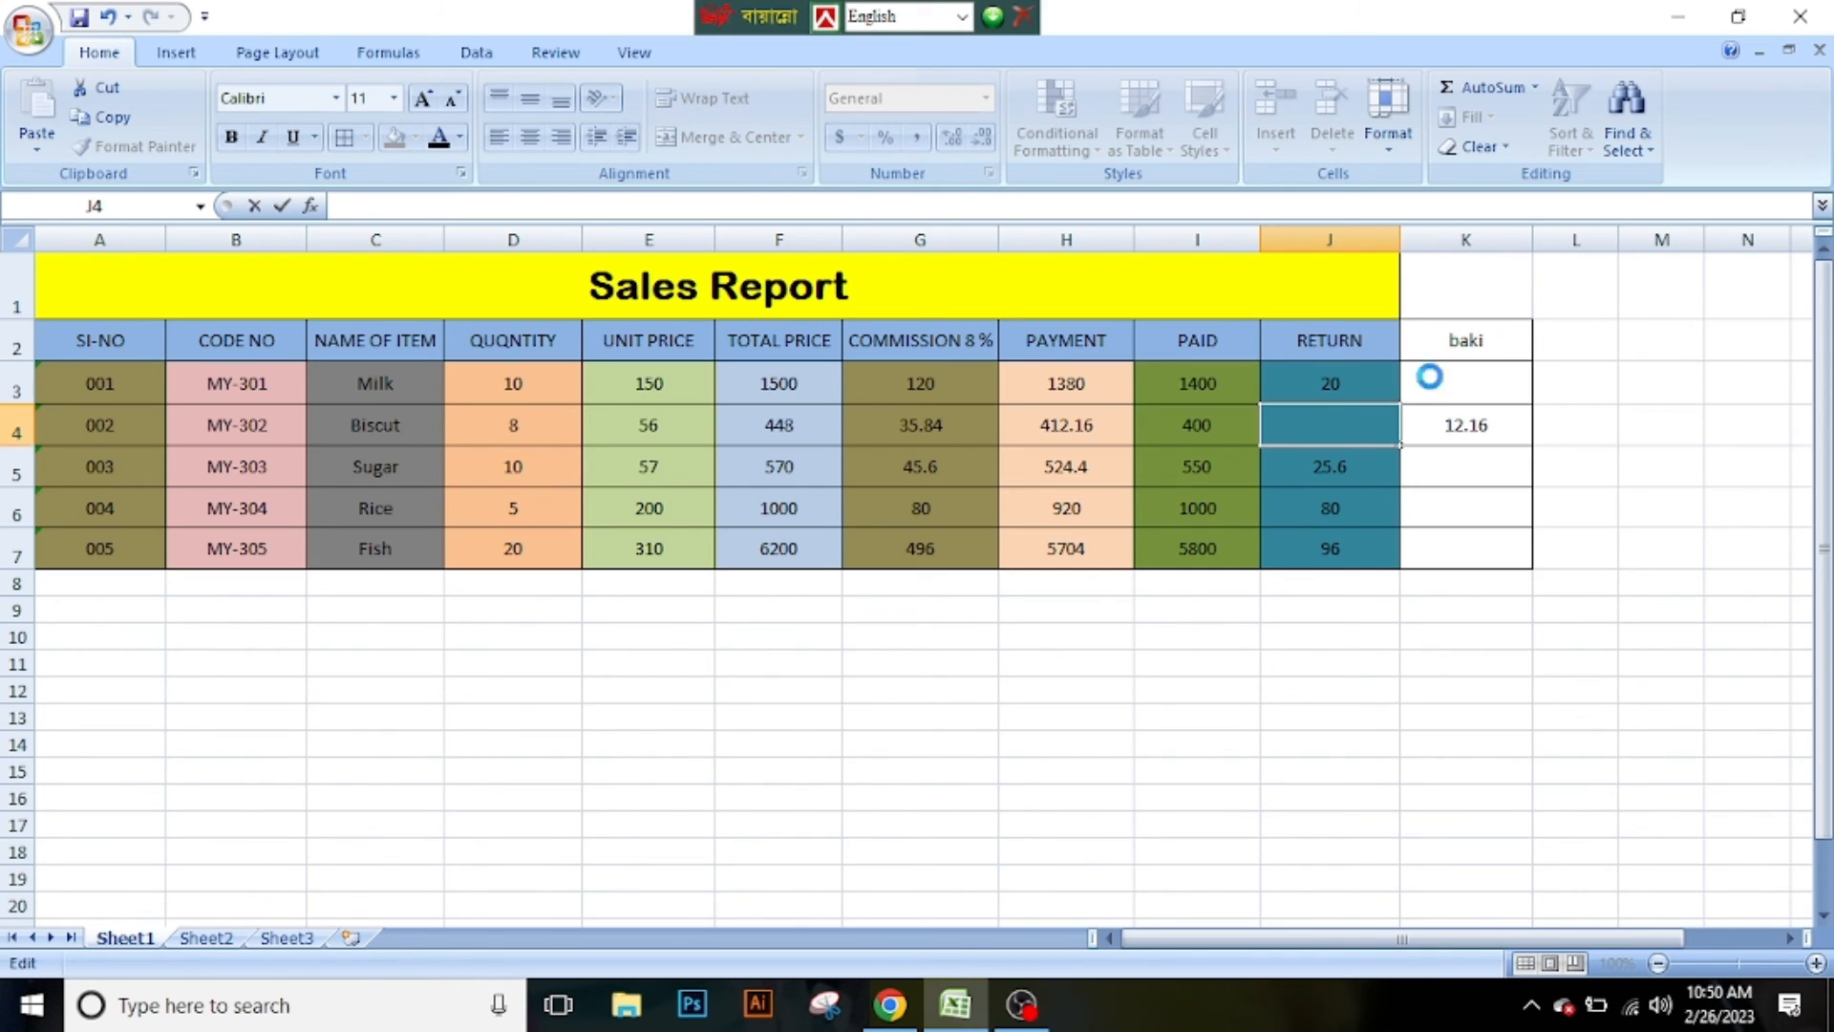
key("Escape")
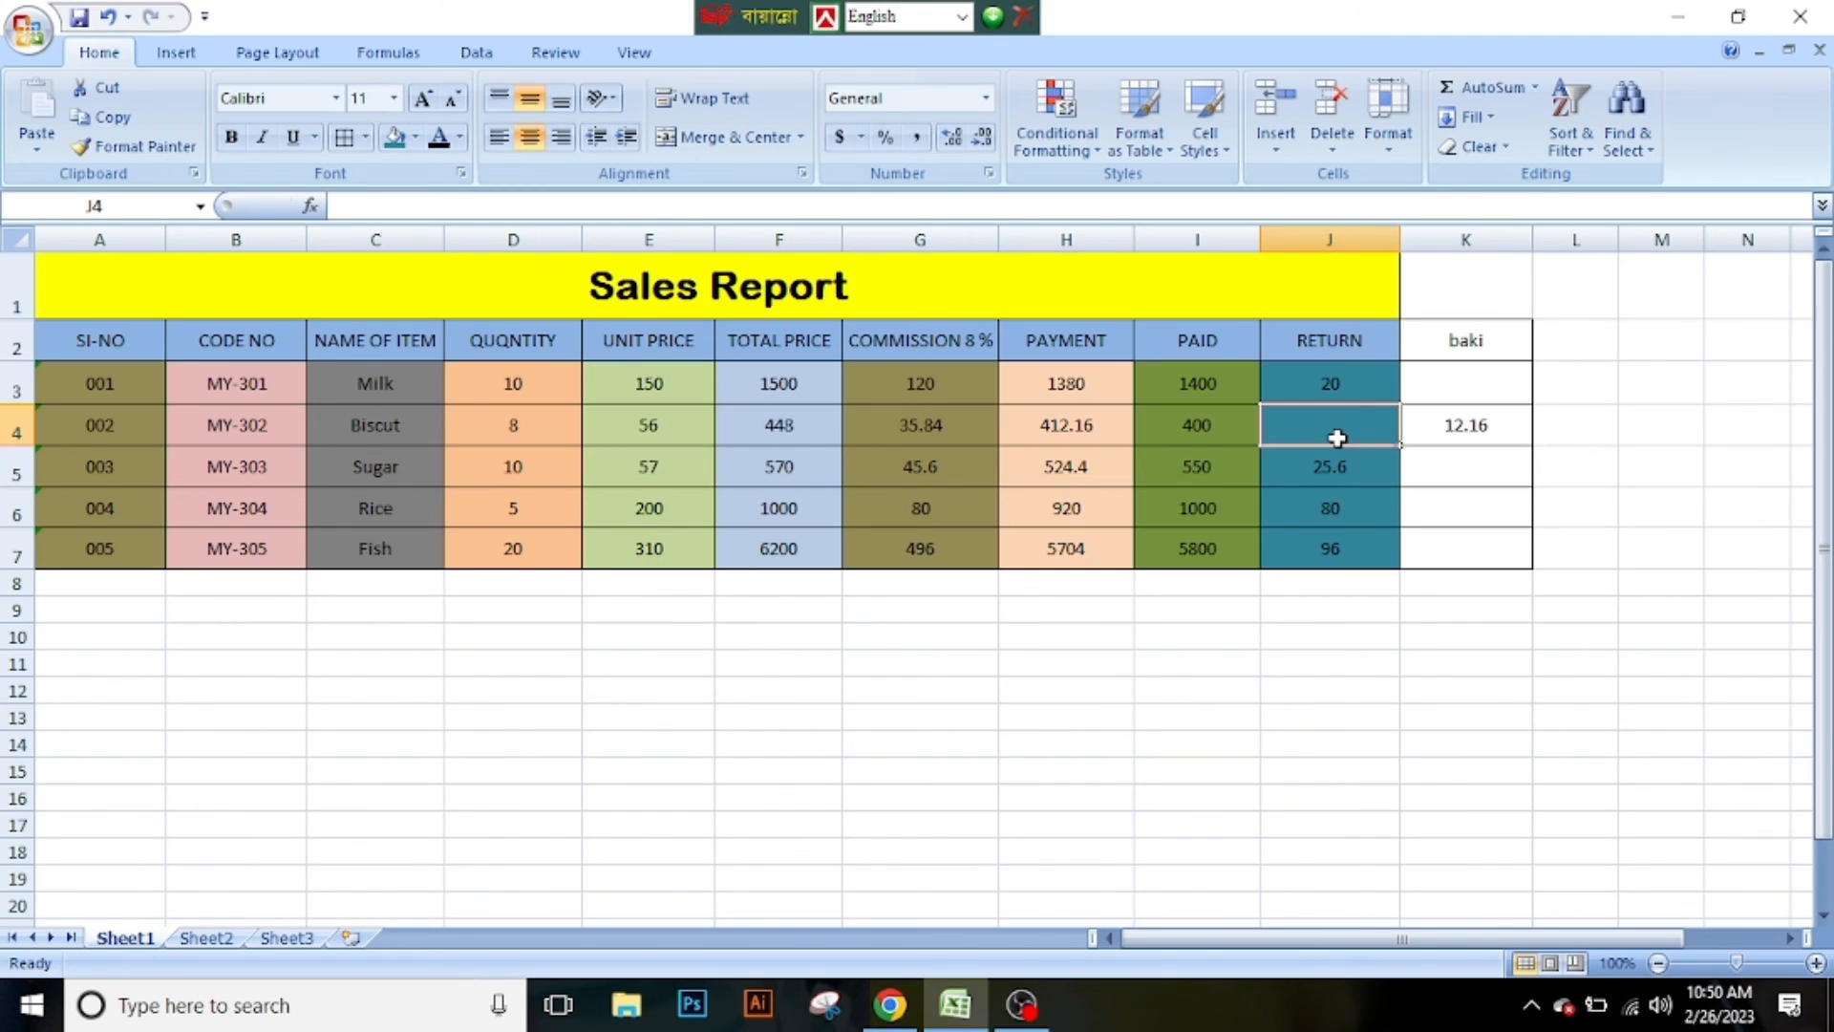
Try calculating the return in J4 as payment minus paid with =H4-I4.
type("=")
left_click(1090, 428)
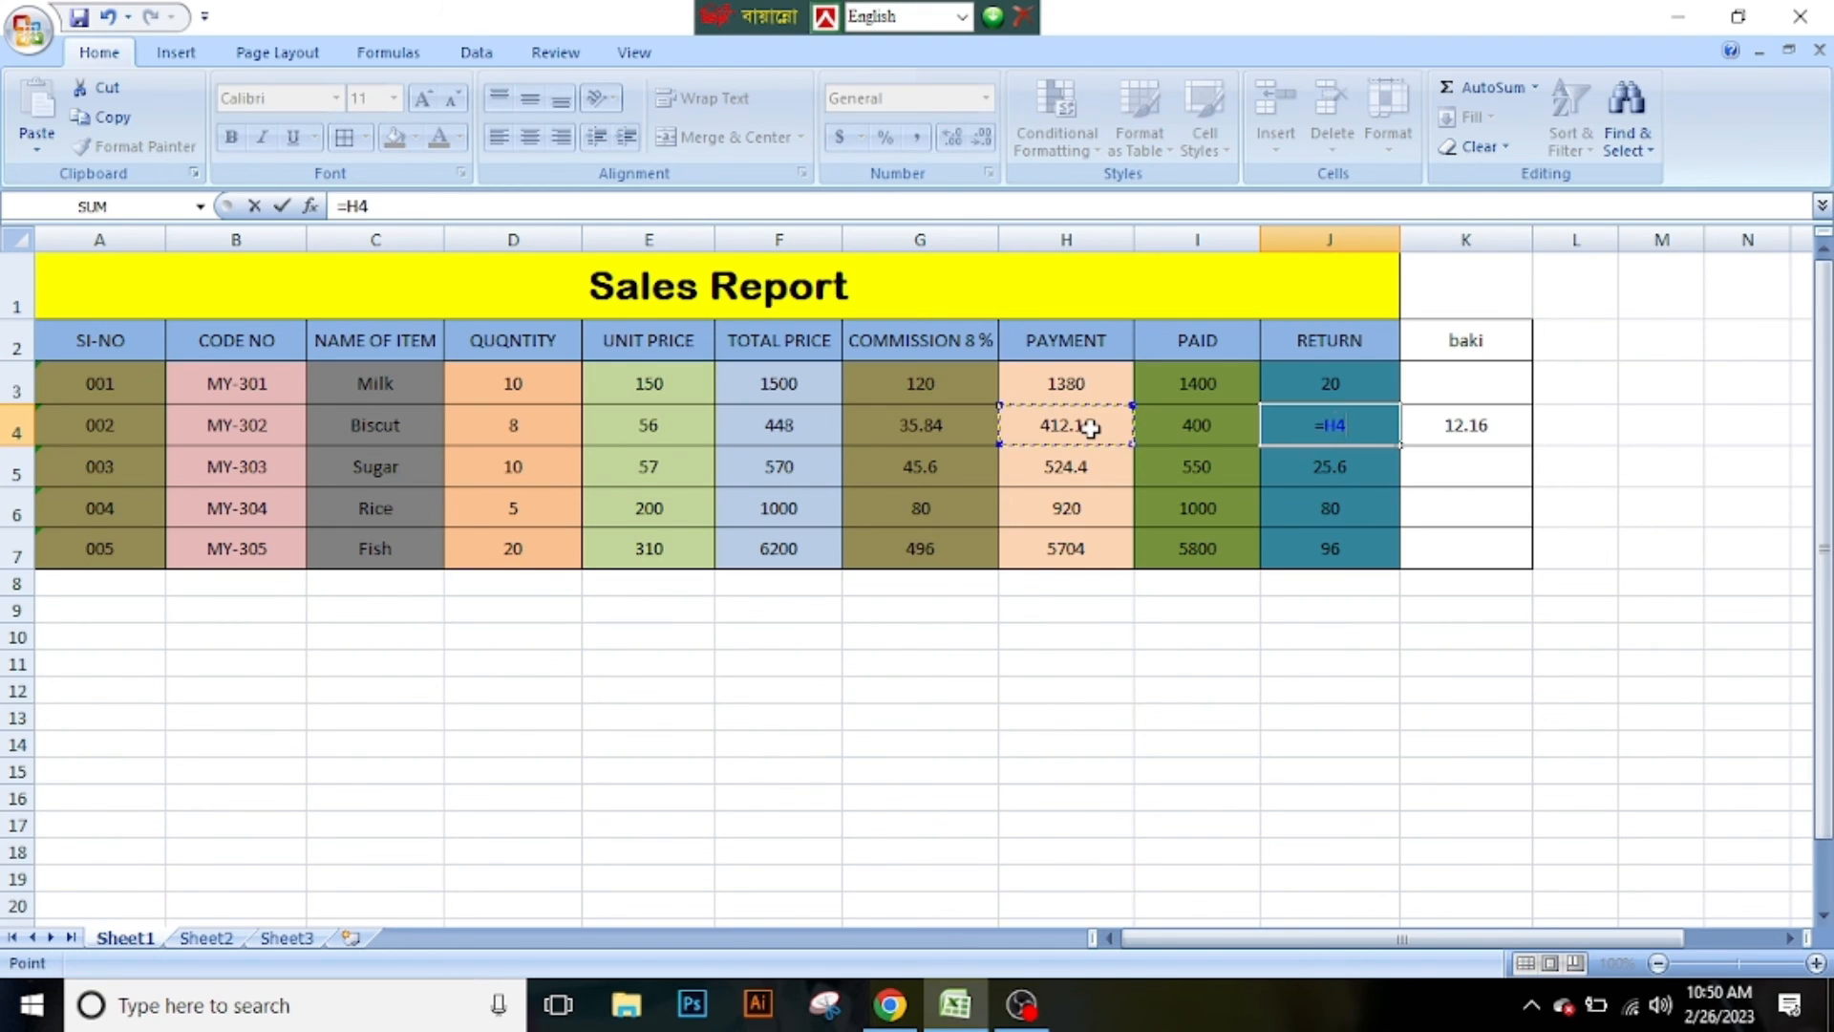
type("-")
left_click(1211, 423)
key("Return")
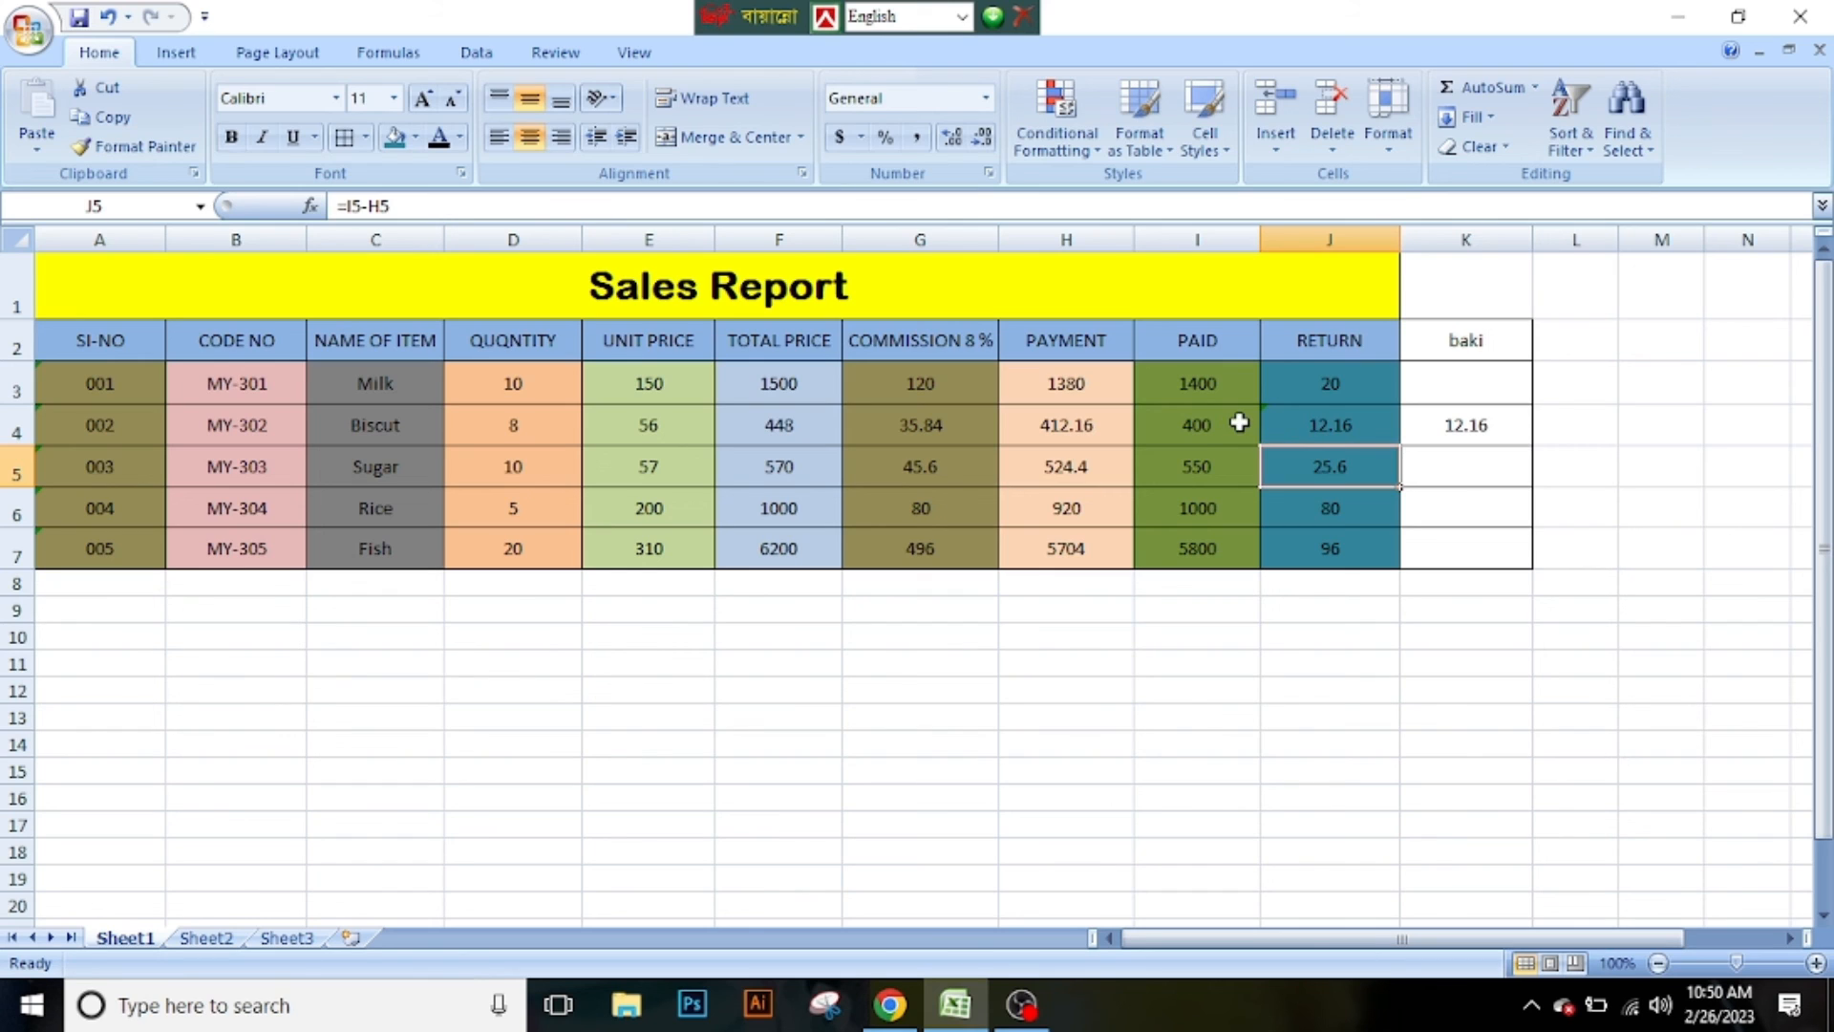
Replace the formula in J4 with =I4-H4 to calculate the return as paid minus payment.
double_click(1333, 425)
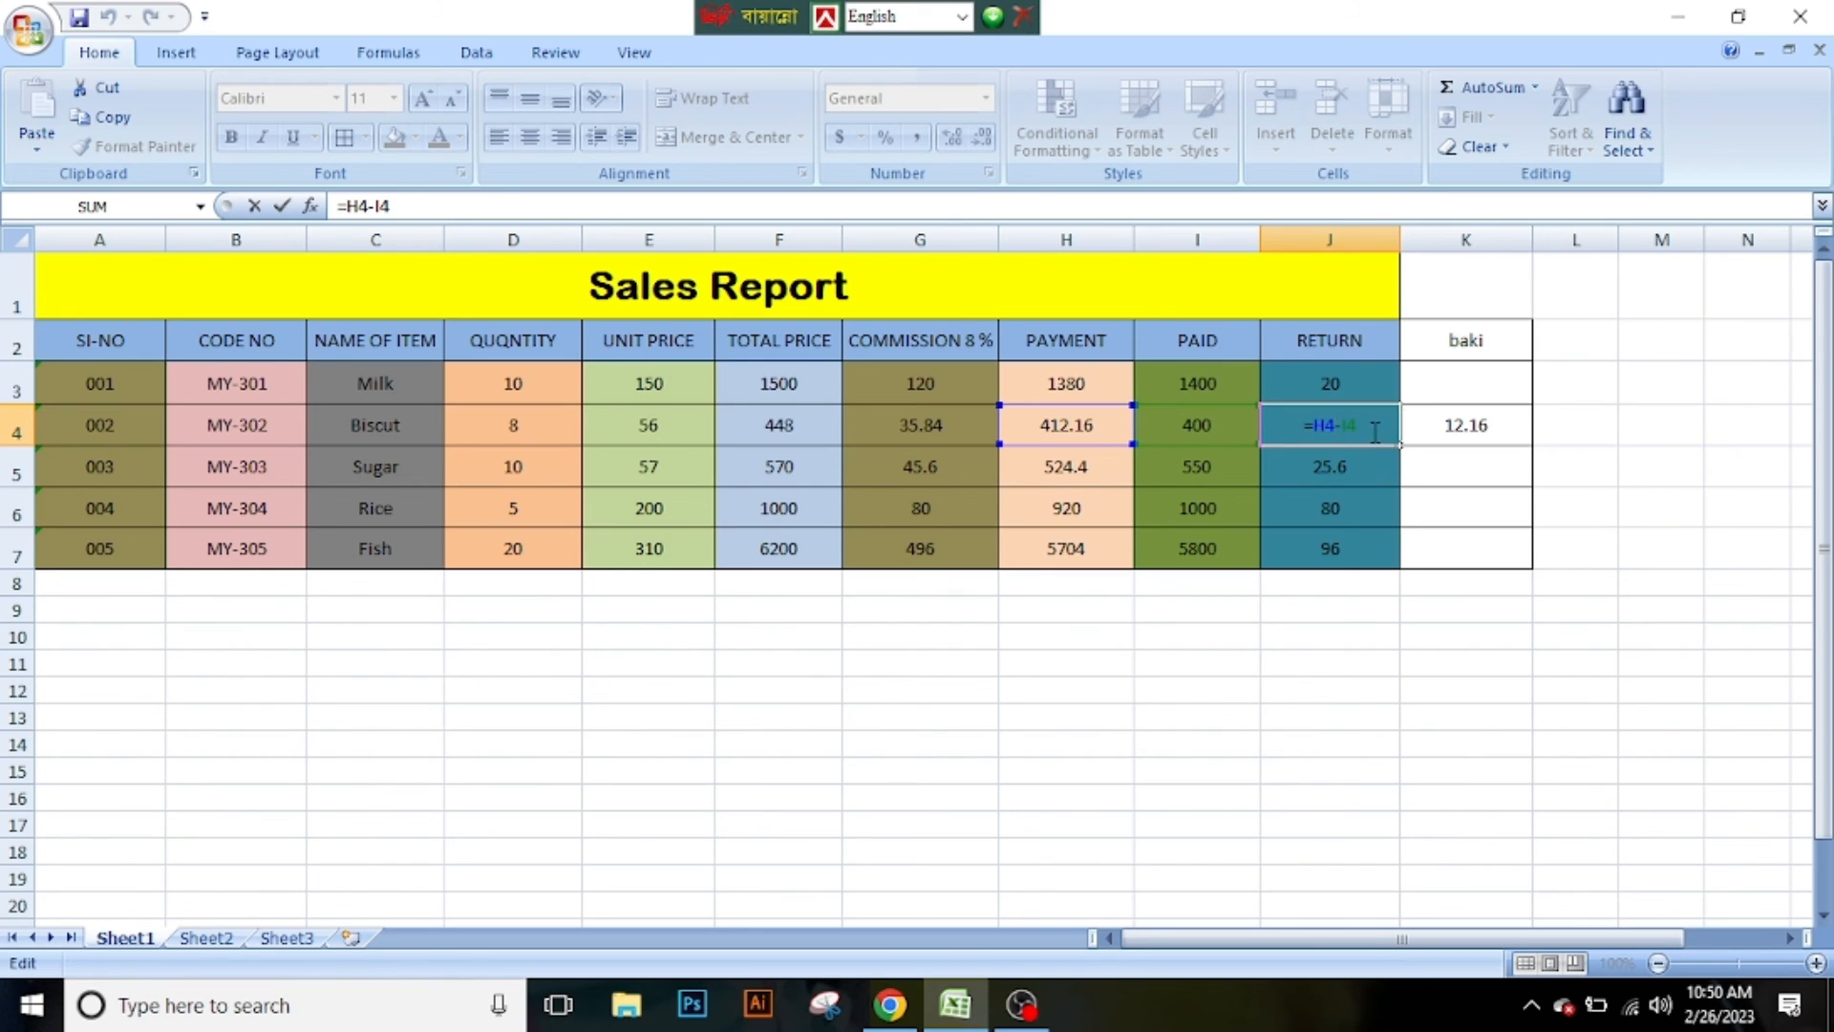
key("BackSpace")
key("BackSpace")
key("BackSpace")
key("BackSpace")
key("BackSpace")
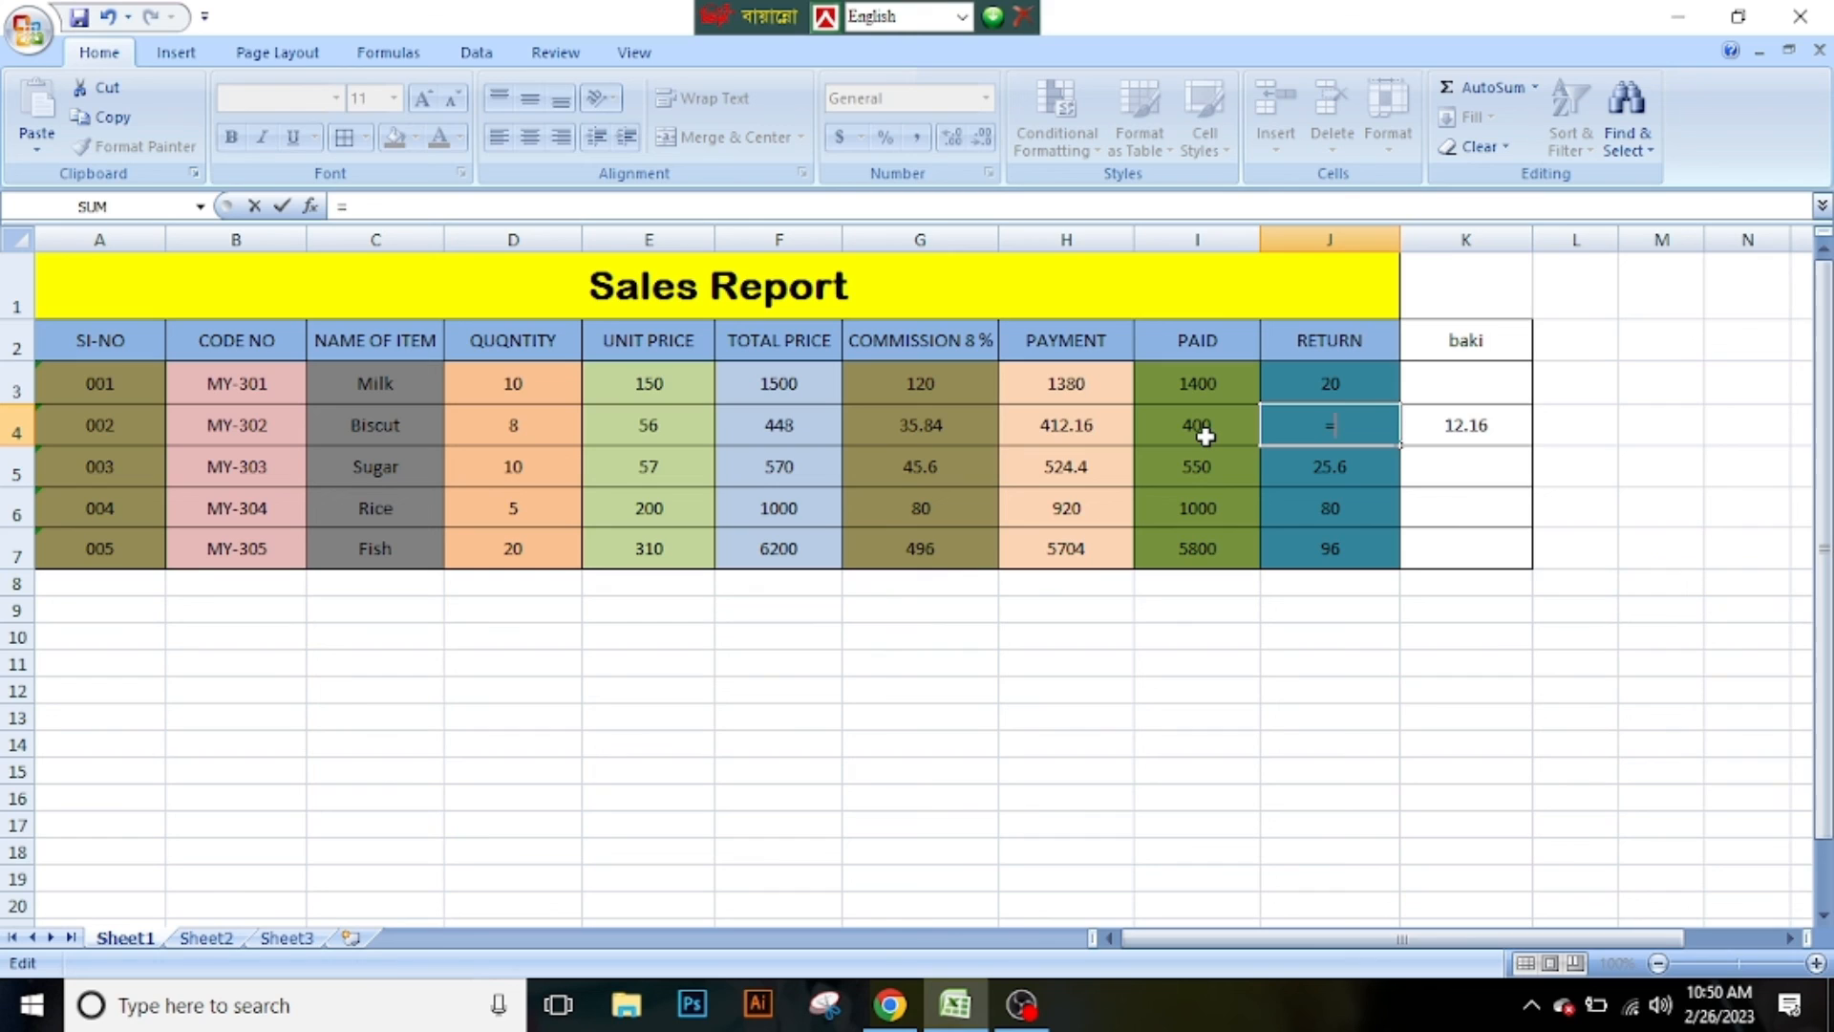
left_click(1205, 434)
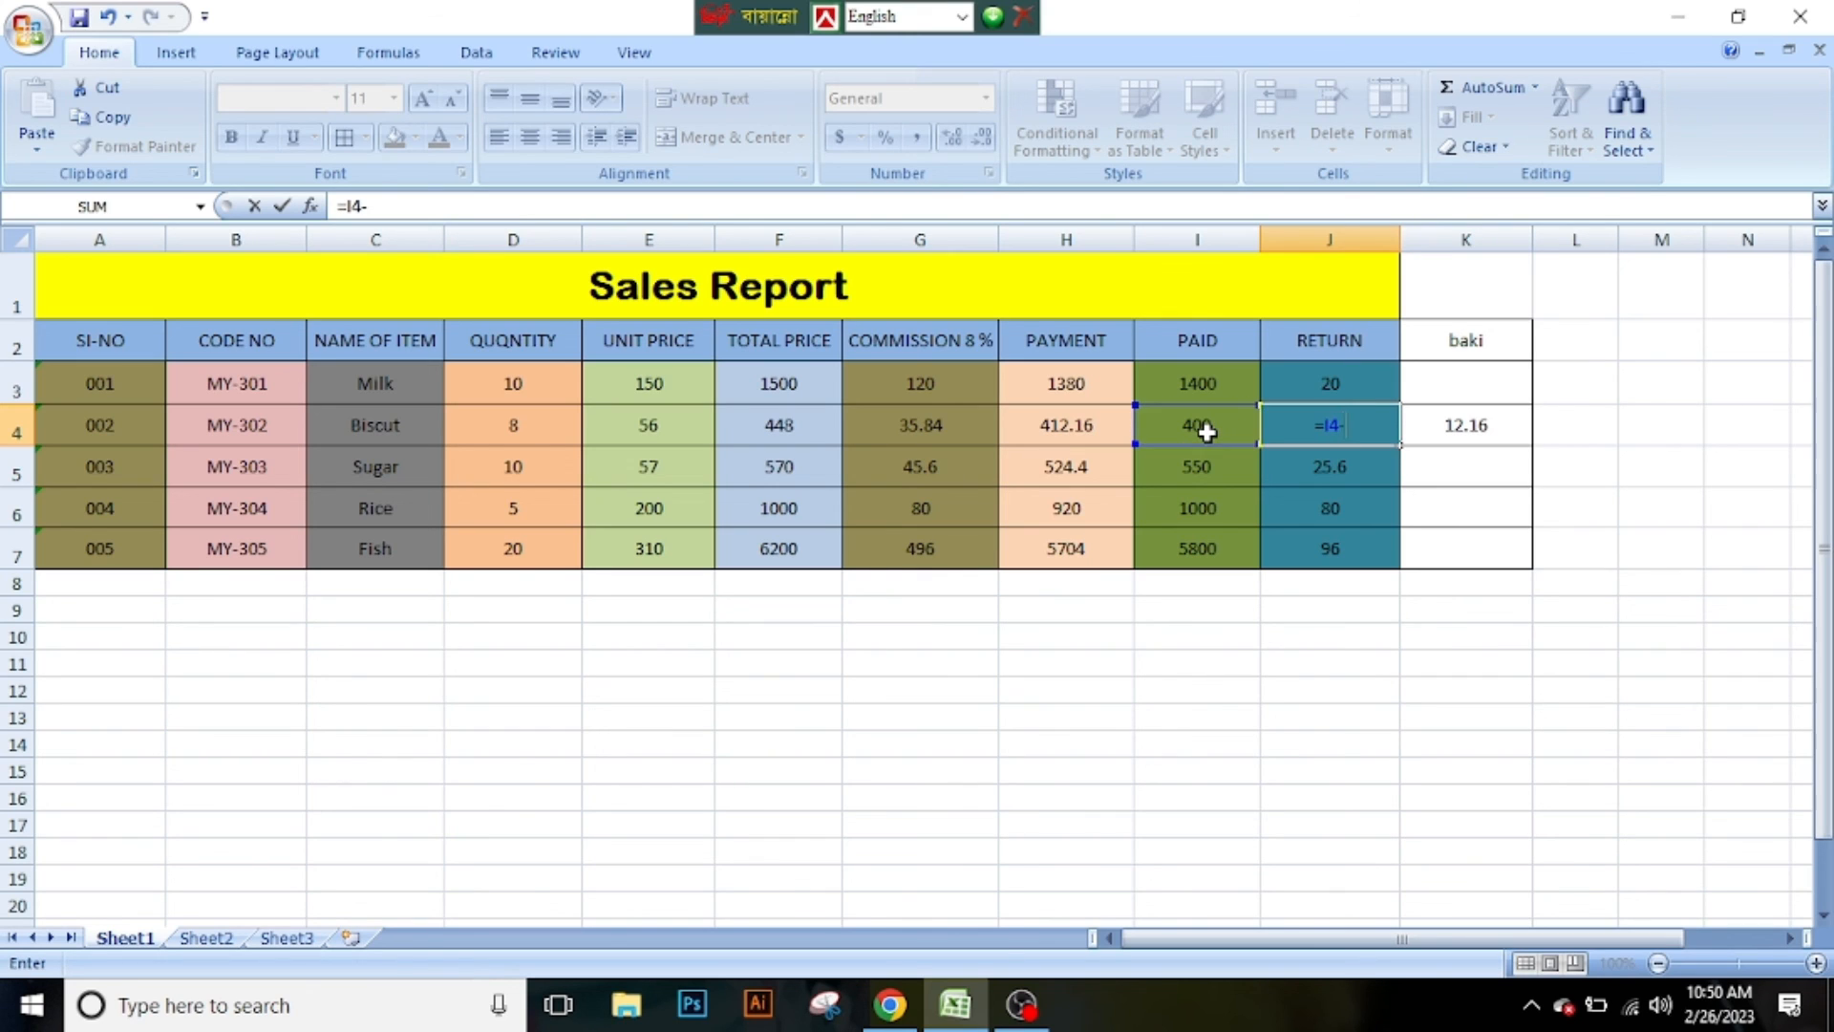
left_click(1060, 439)
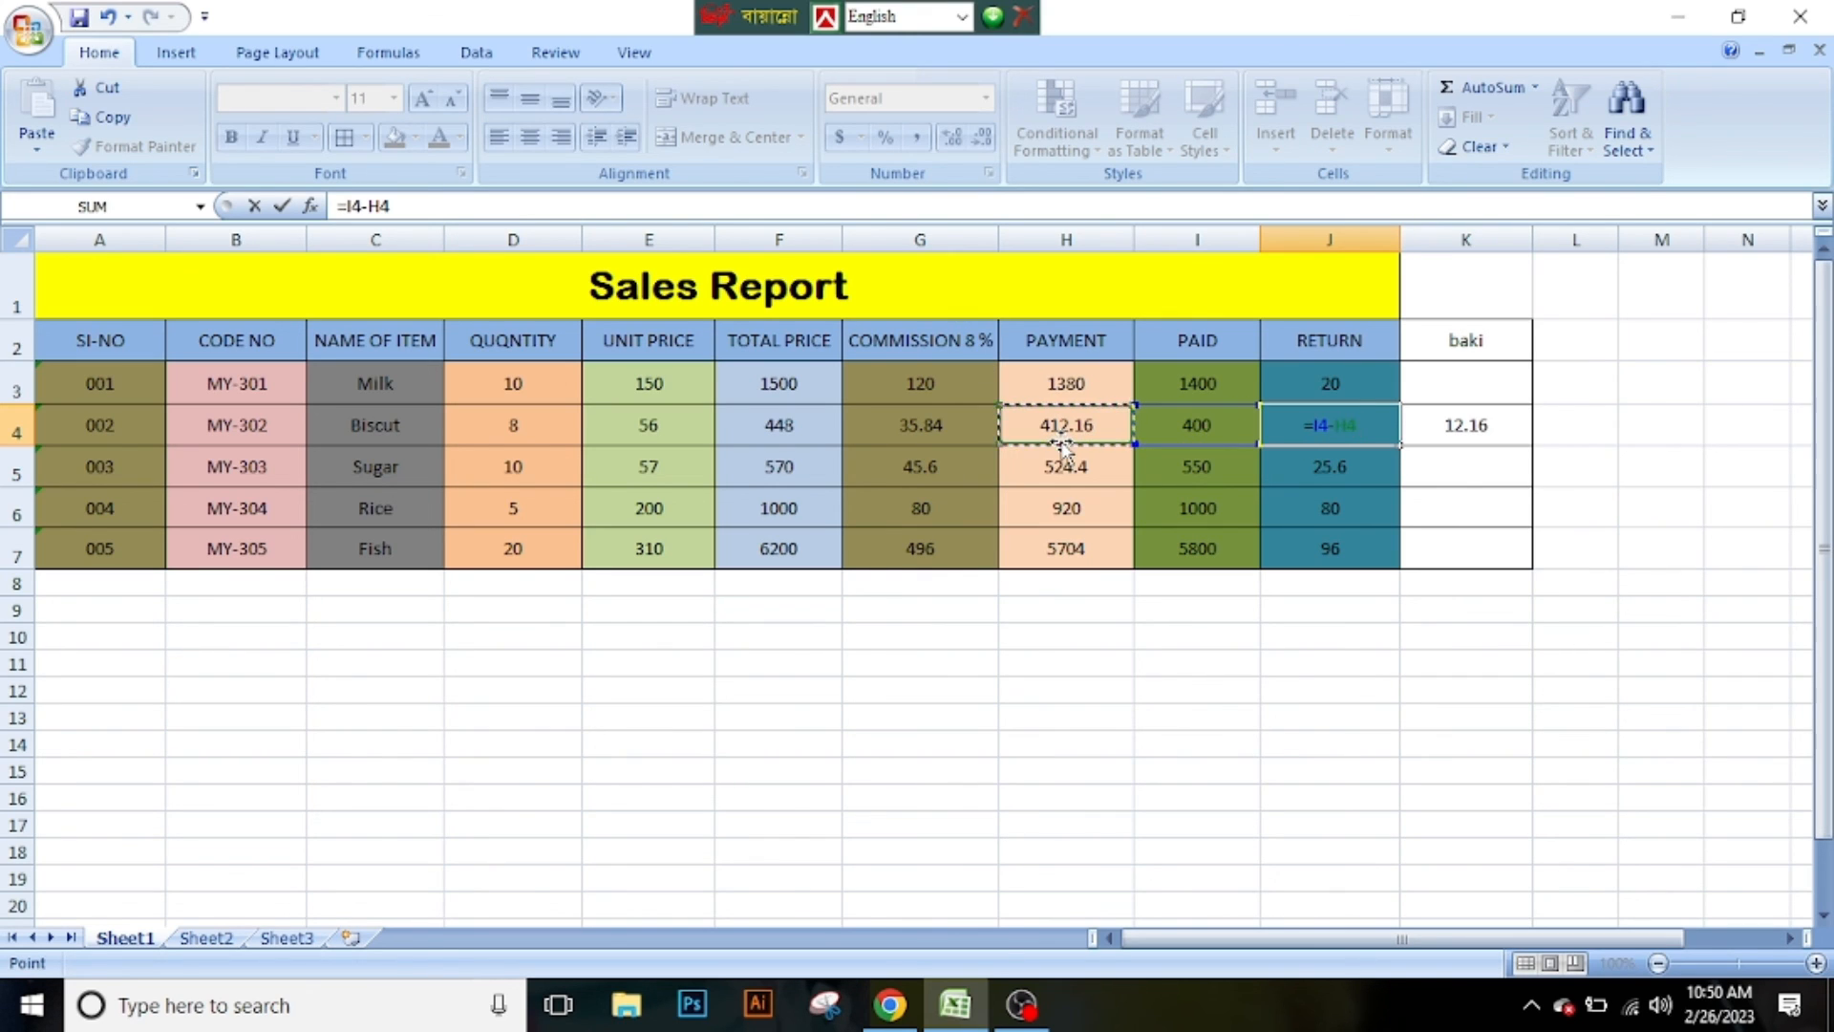
key("Return")
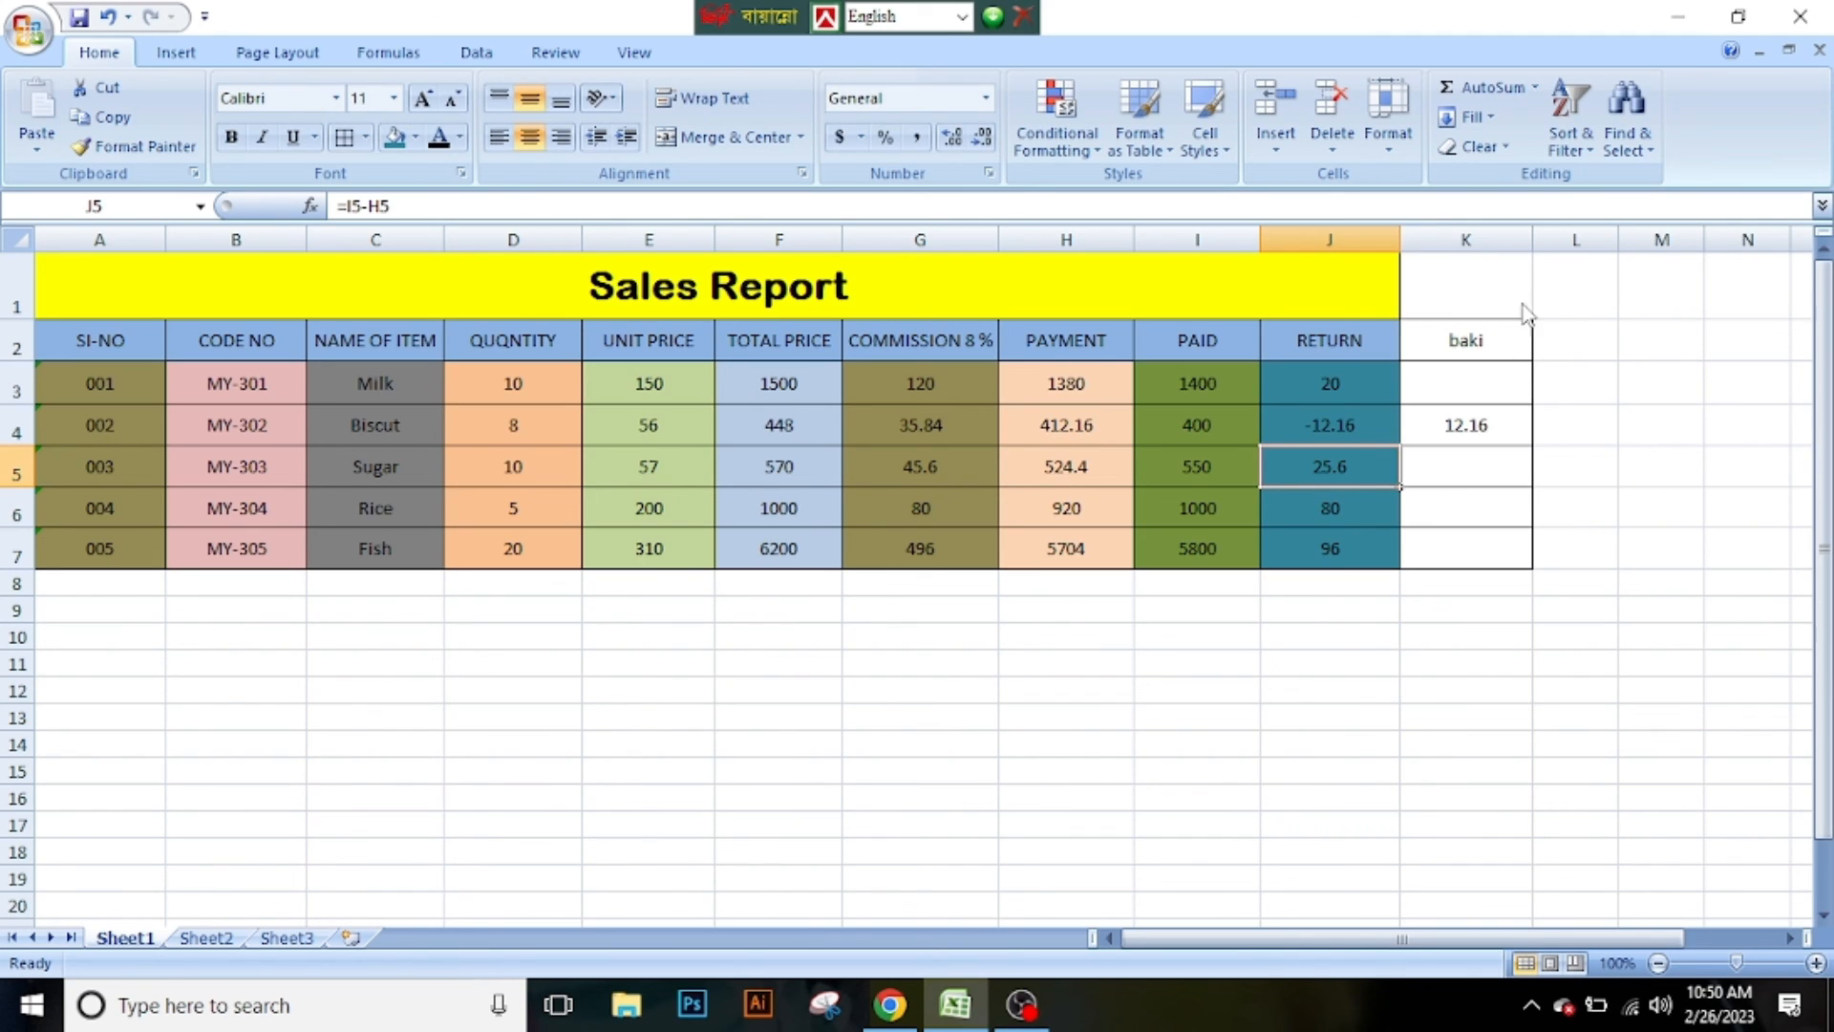
Delete the "baki" column K from the sheet.
left_click_drag(1526, 313, 1515, 536)
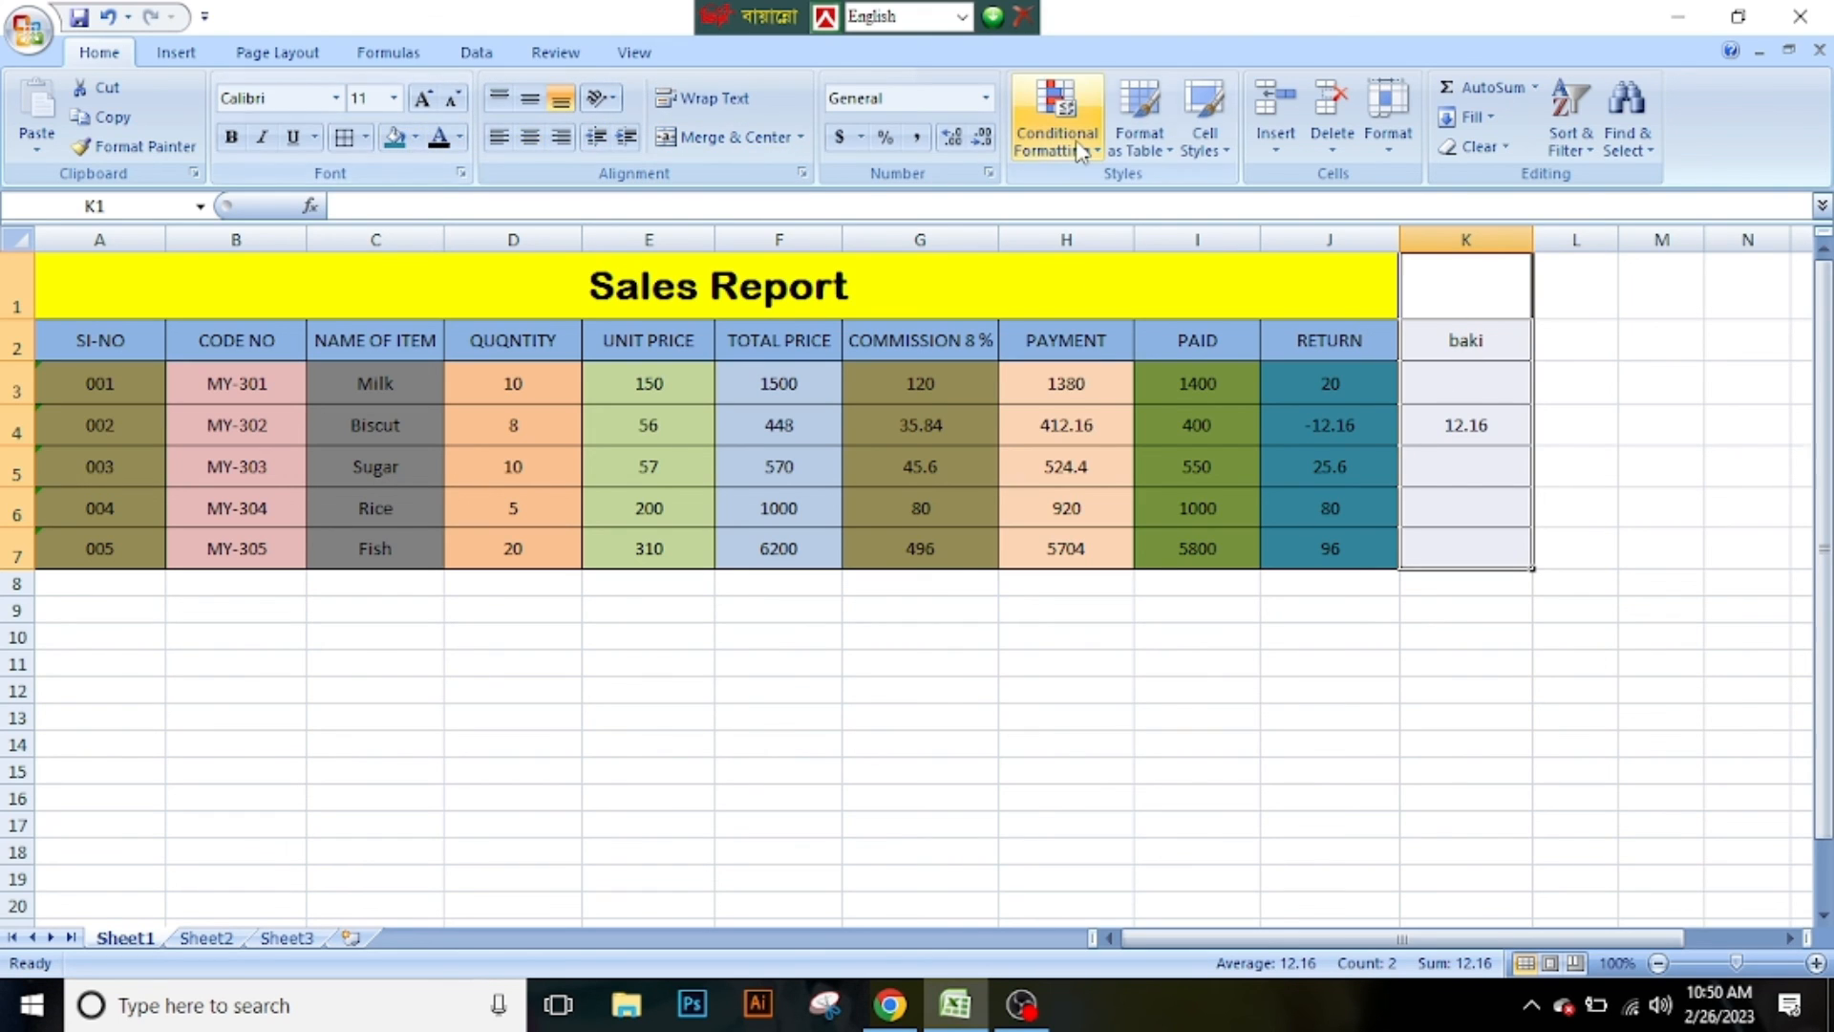
left_click(1332, 153)
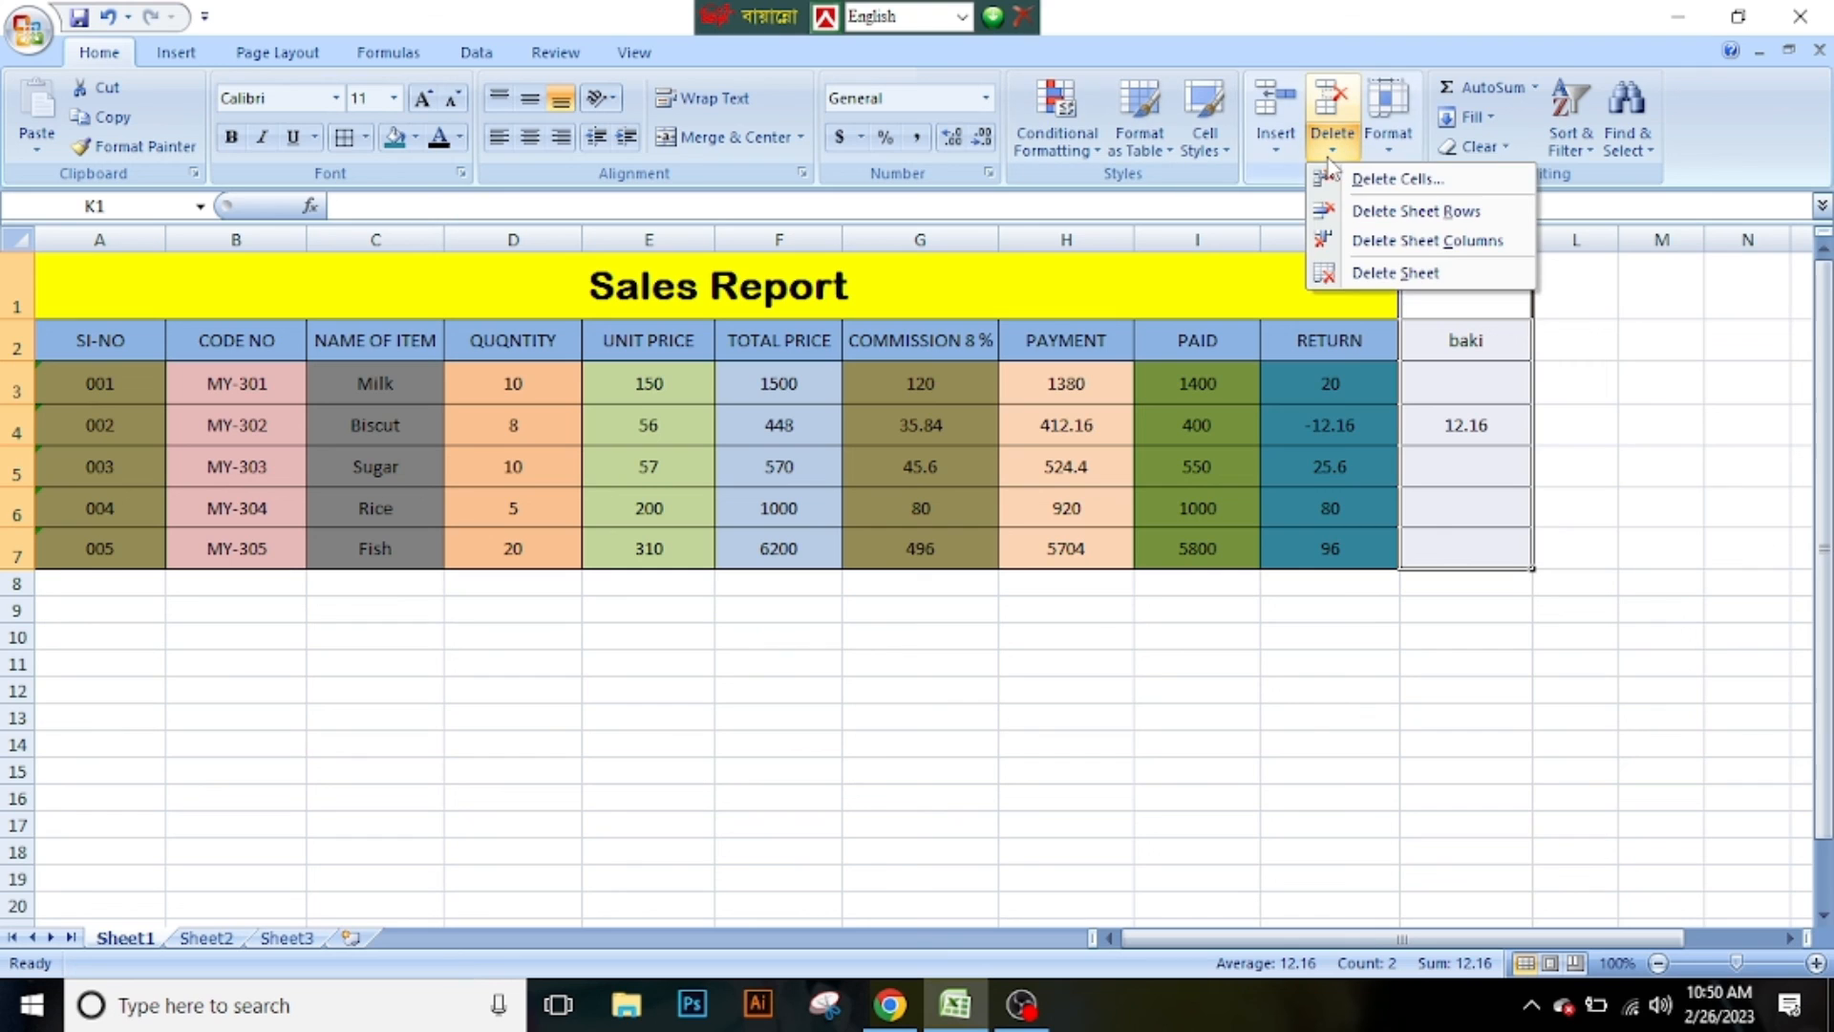
left_click(1365, 240)
left_click(1563, 408)
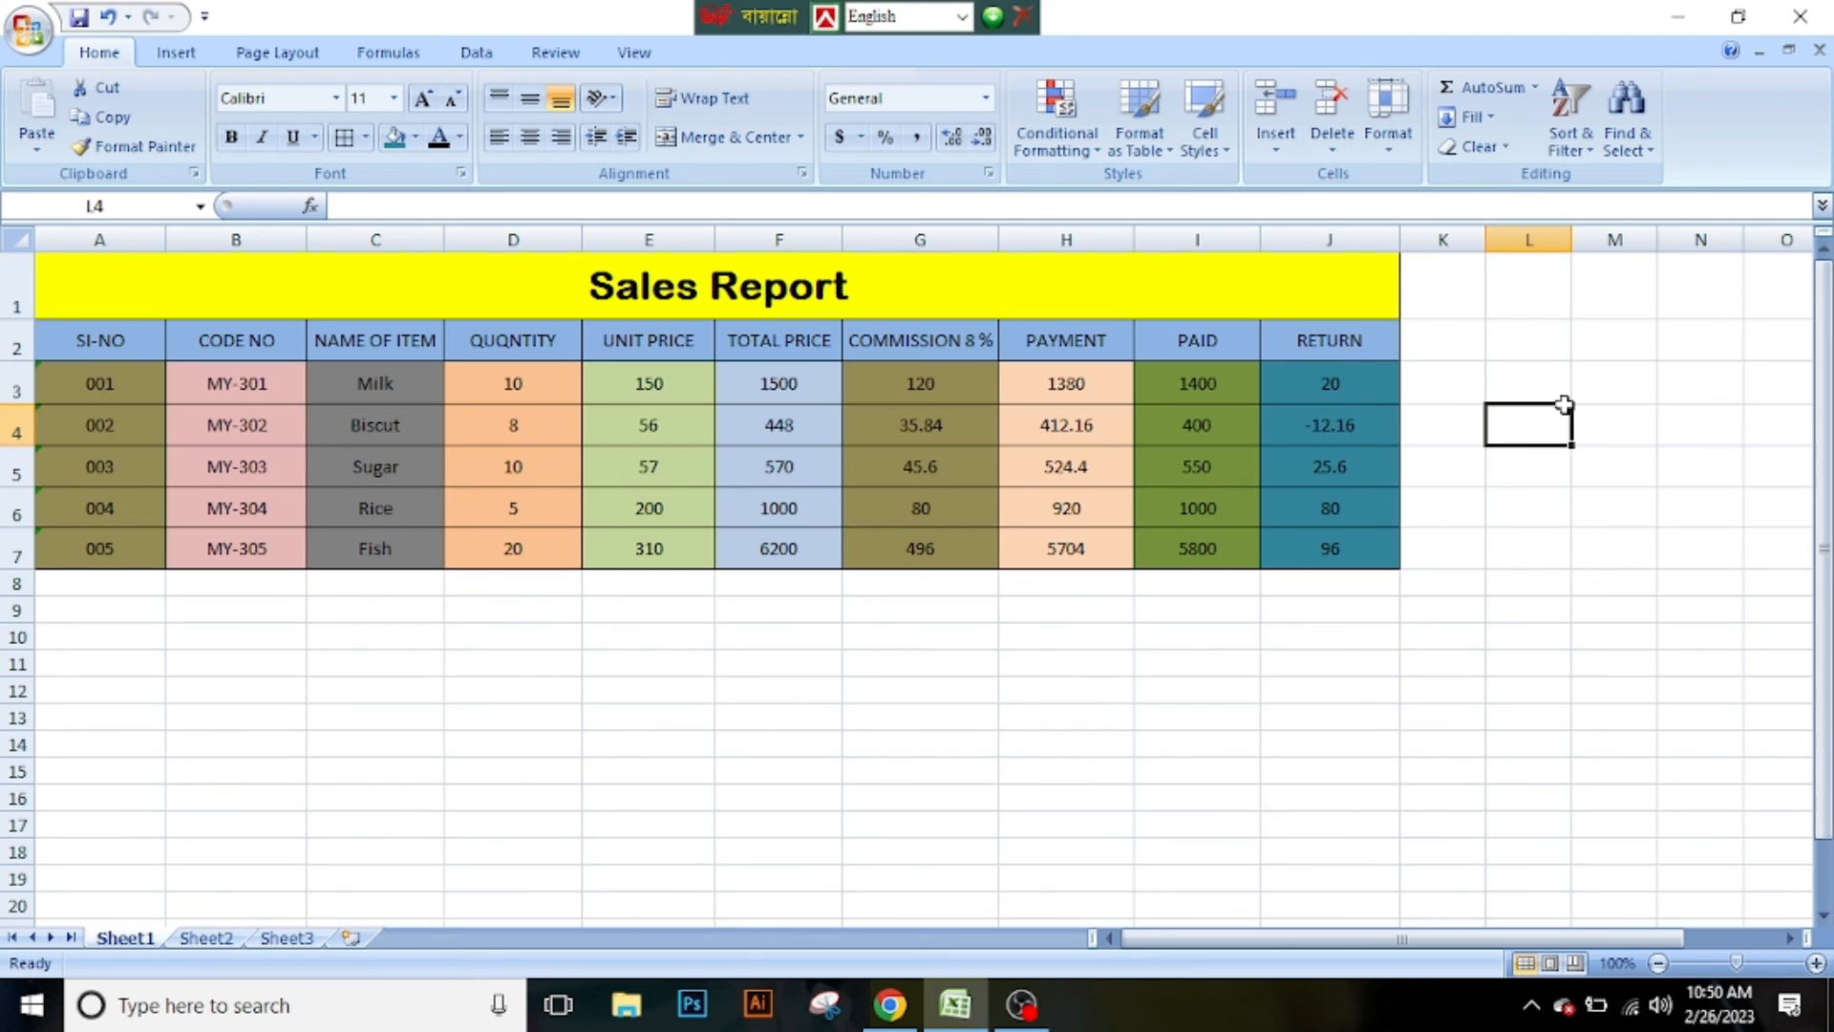
double_click(1340, 428)
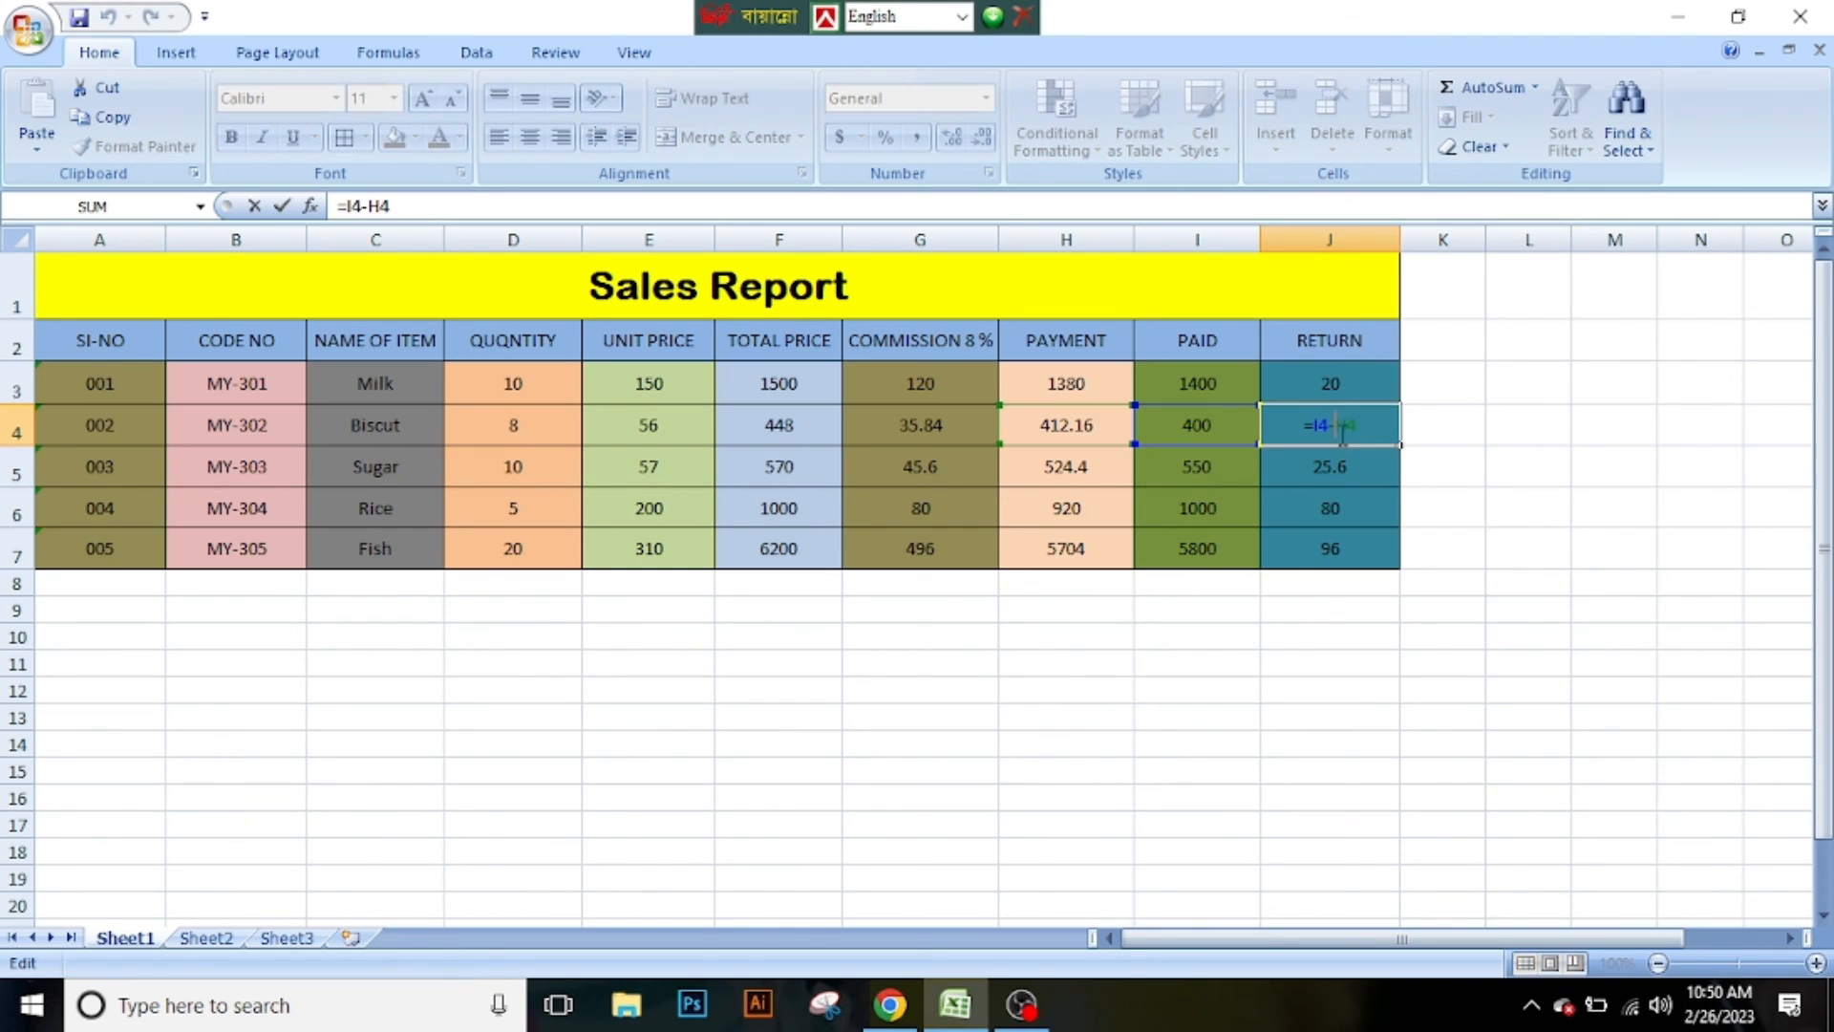
left_click(1447, 416)
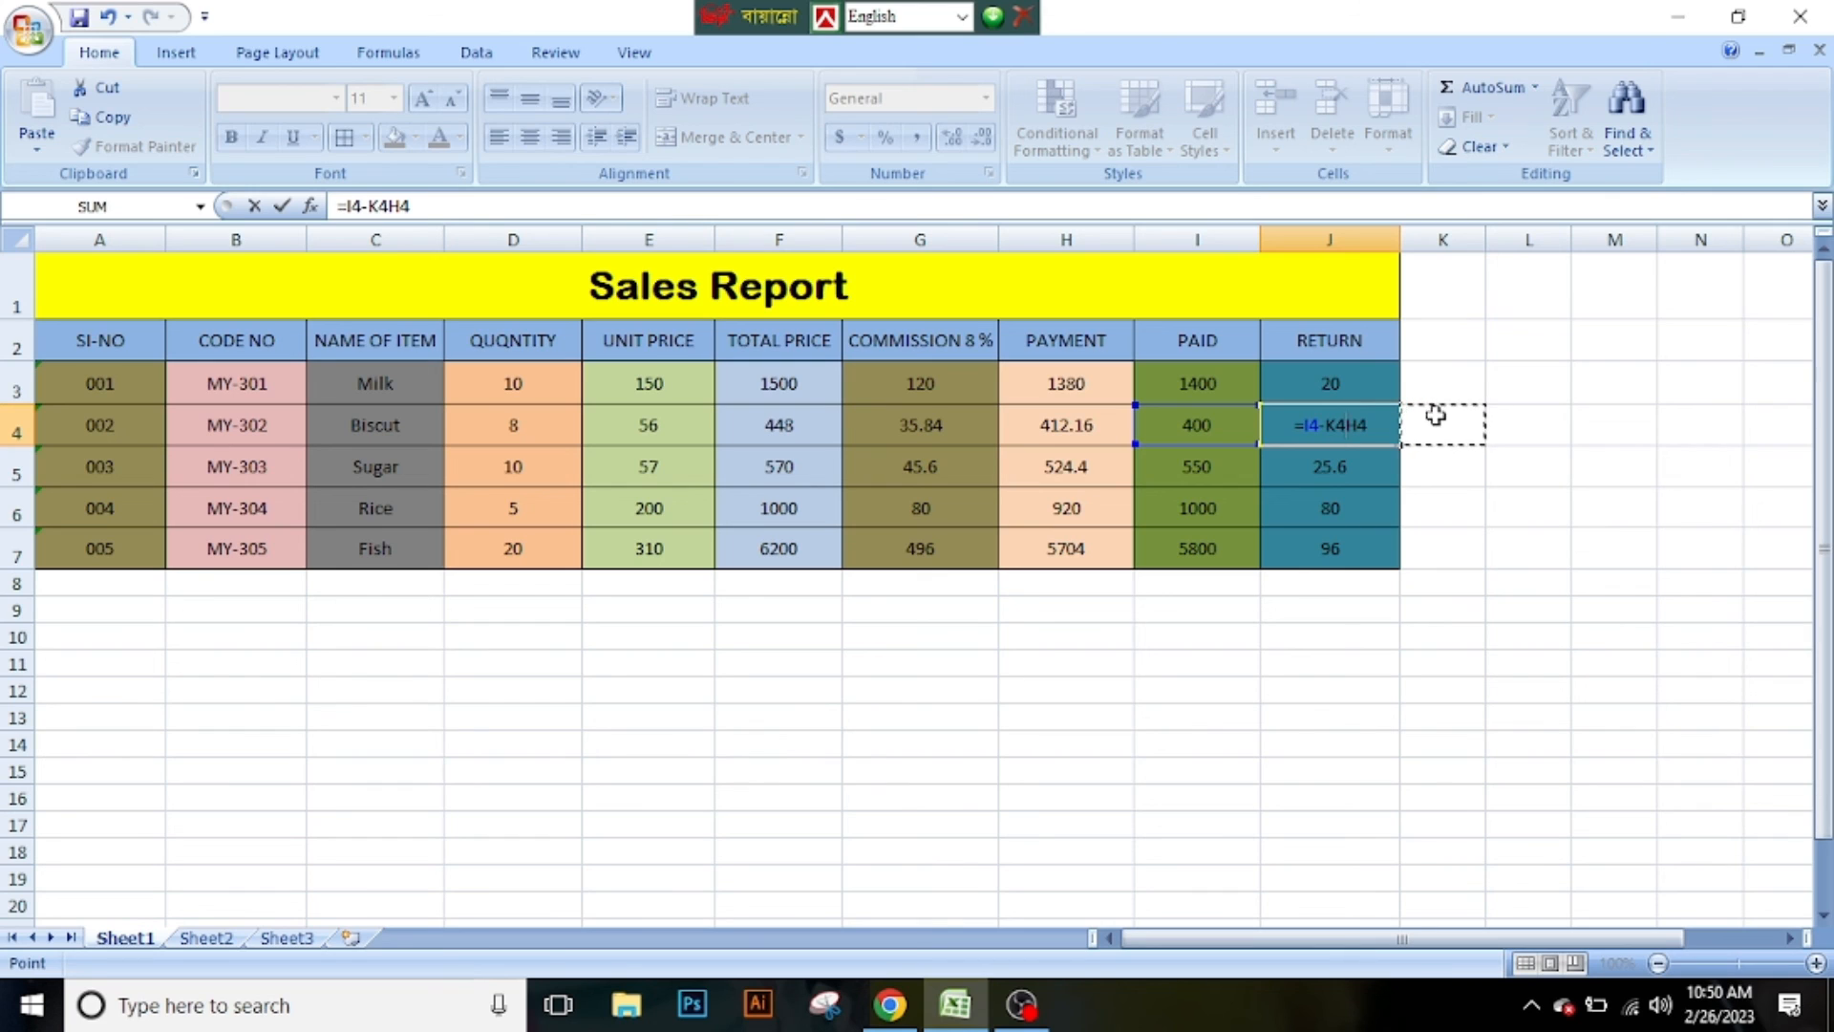
key("ctrl+z")
key("Return")
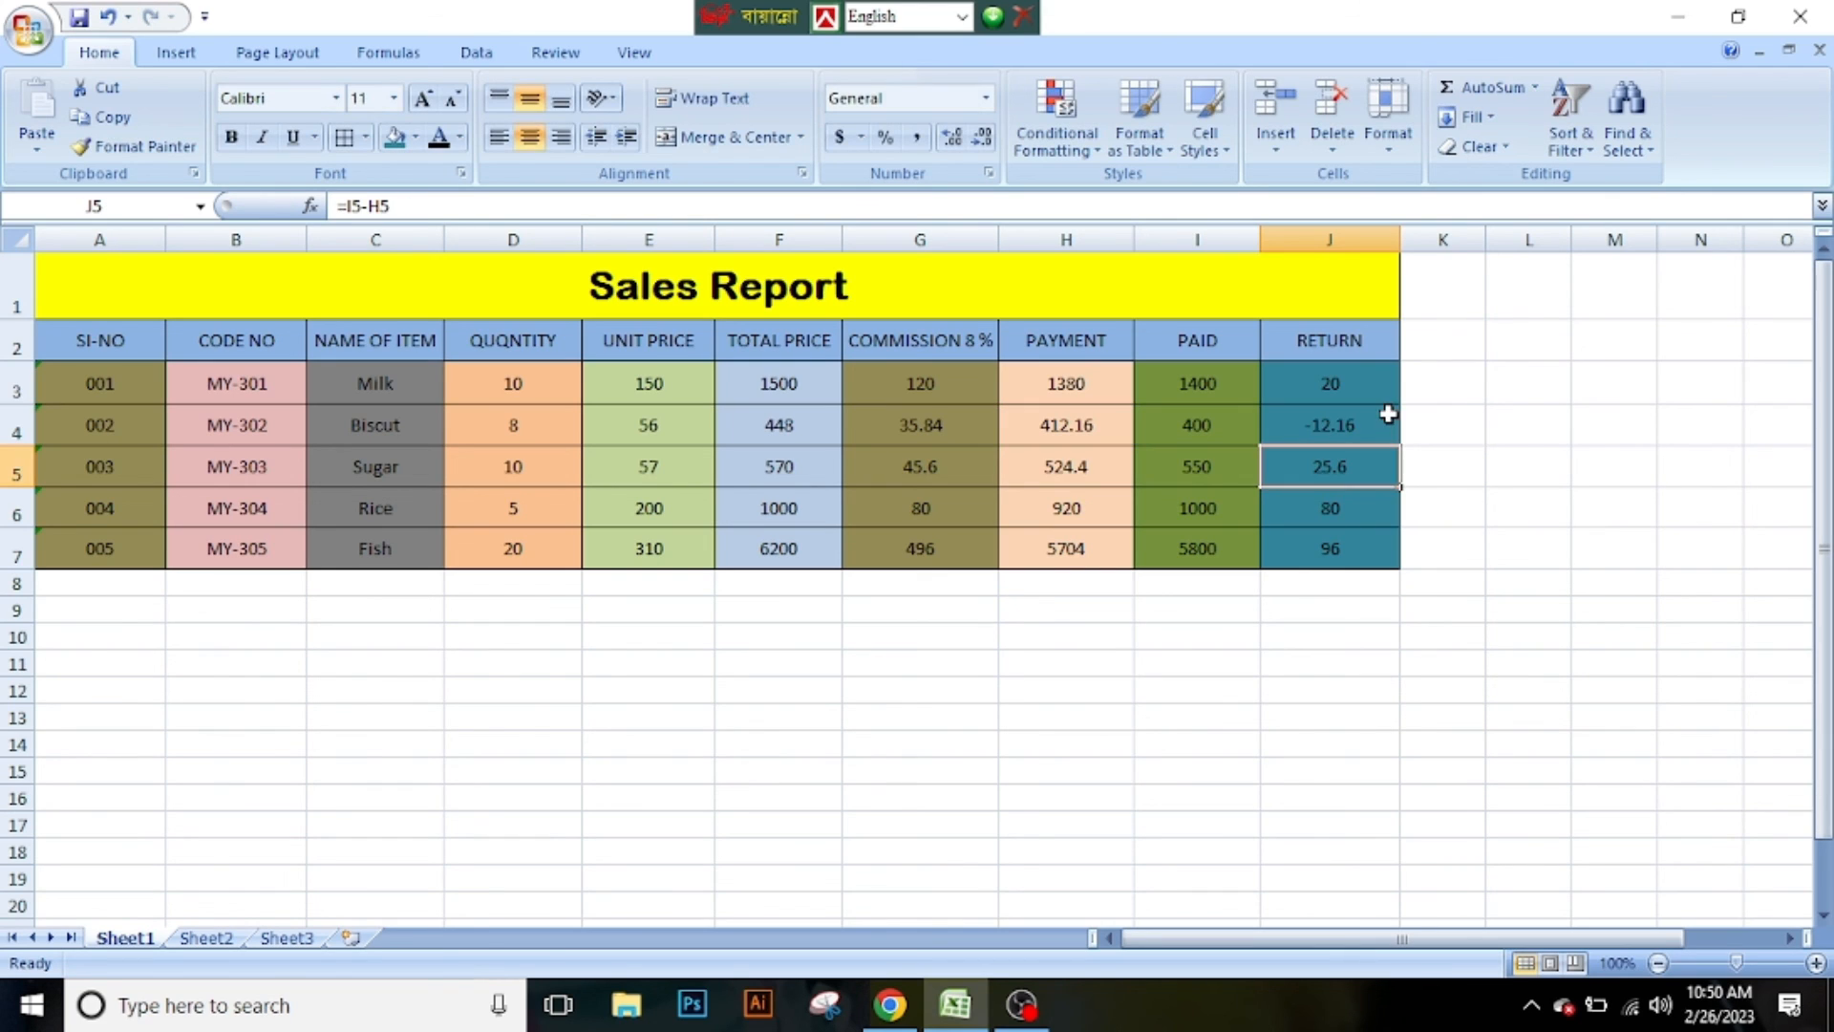